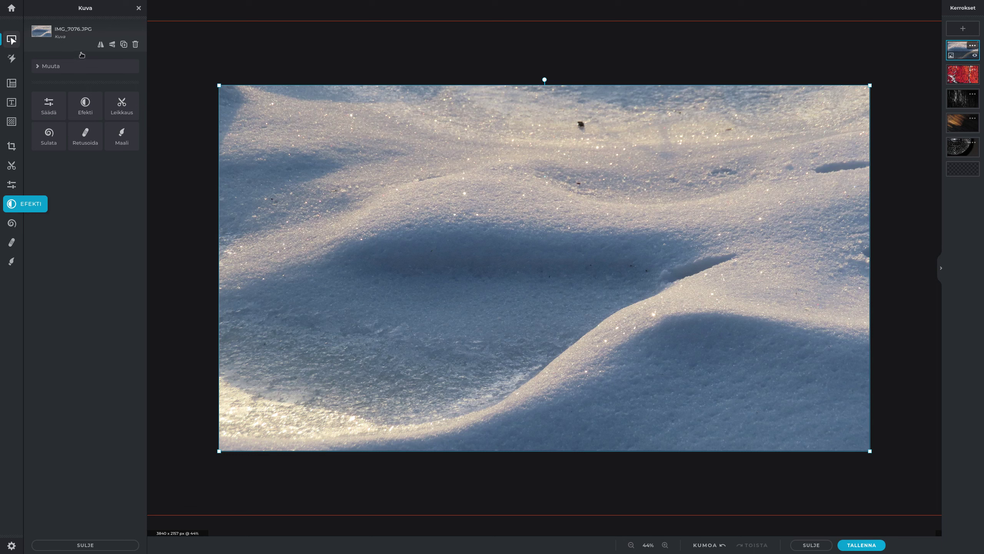
Step: Apply the Anne preset from the Friends collection at strength 100 to the snow image layer
left_click(72, 59)
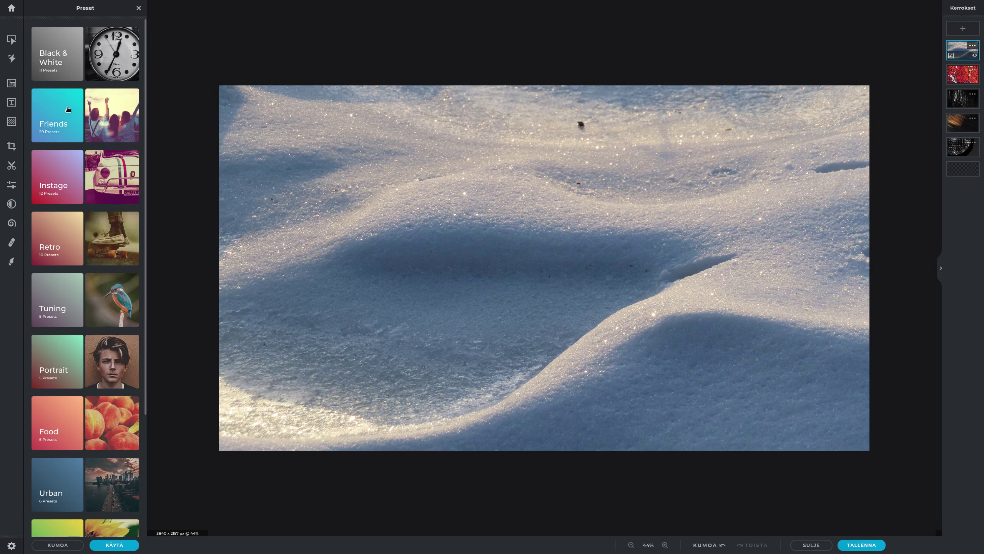
left_click(67, 109)
left_click(98, 310)
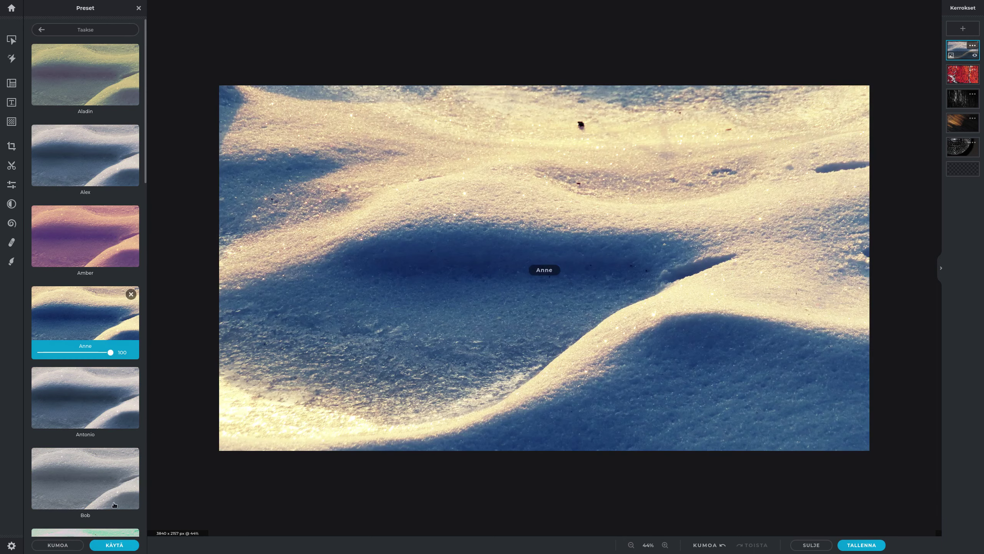
left_click(114, 544)
Step: Save the toned snow composition as the PNG image IMG_7839 with transparency on
scroll(631, 370, "down", 1)
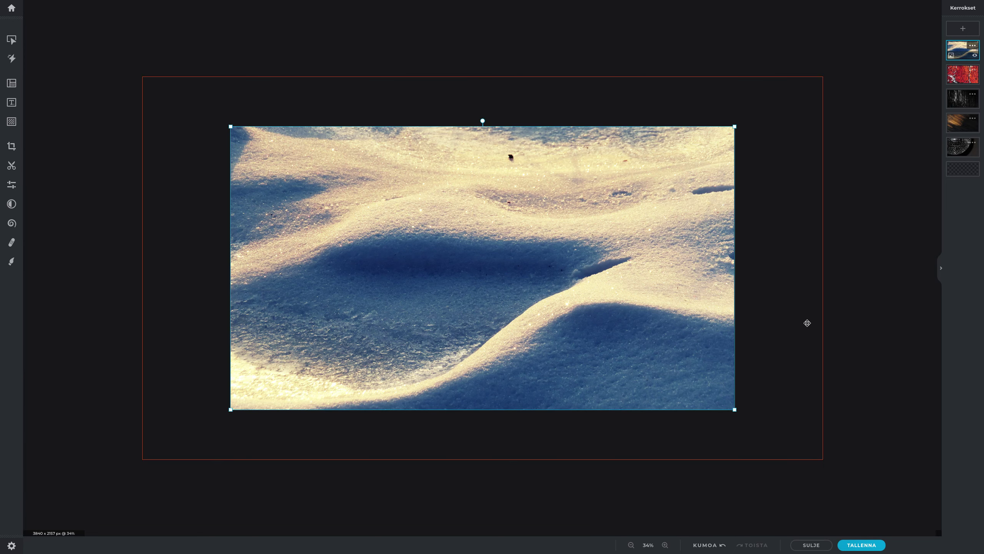
left_click(866, 286)
scroll(836, 345, "down", 1)
scroll(836, 347, "down", 2)
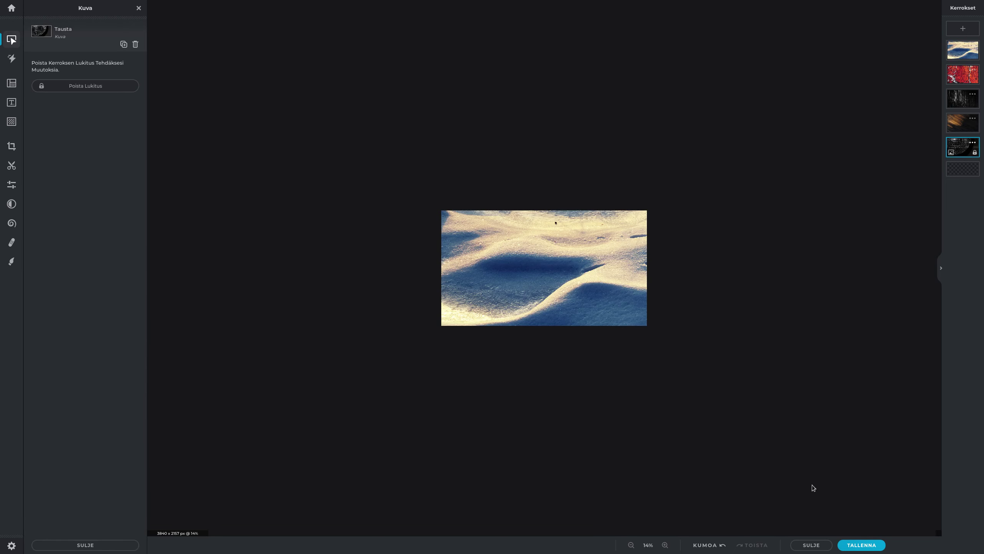
left_click(862, 545)
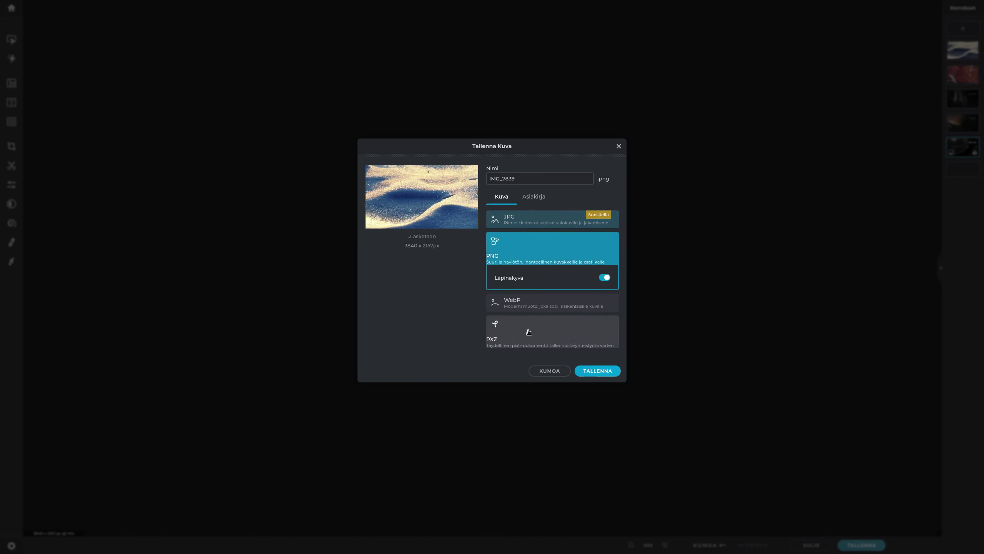
left_click(601, 369)
Step: Move the red cell-pattern layer above the snow layer to the top of the layer stack
scroll(592, 380, "up", 5)
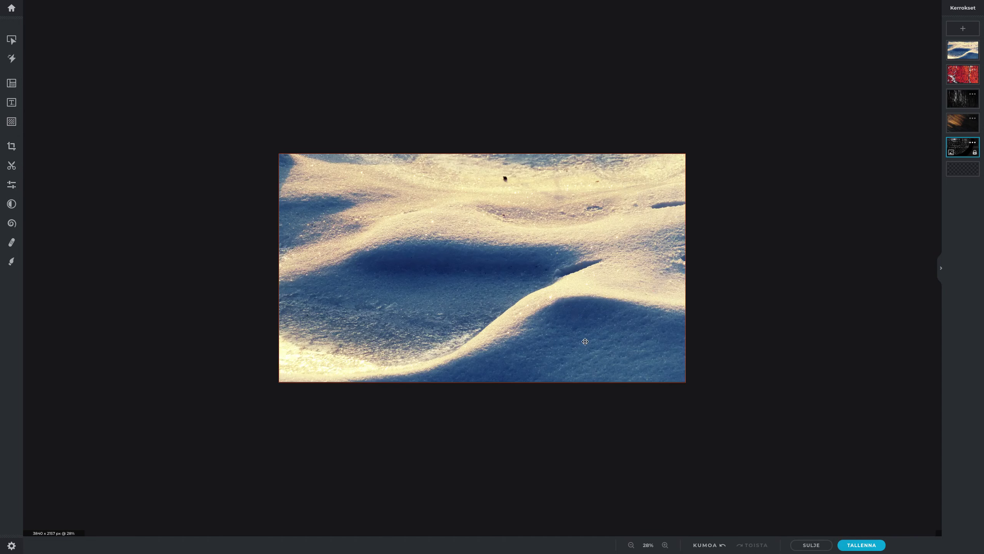
scroll(603, 240, "up", 2)
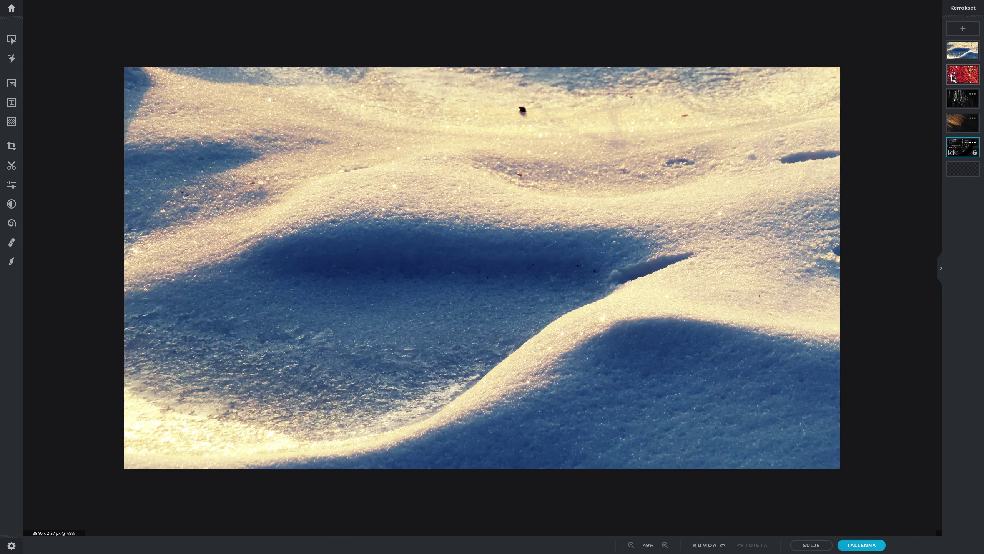
left_click(953, 78)
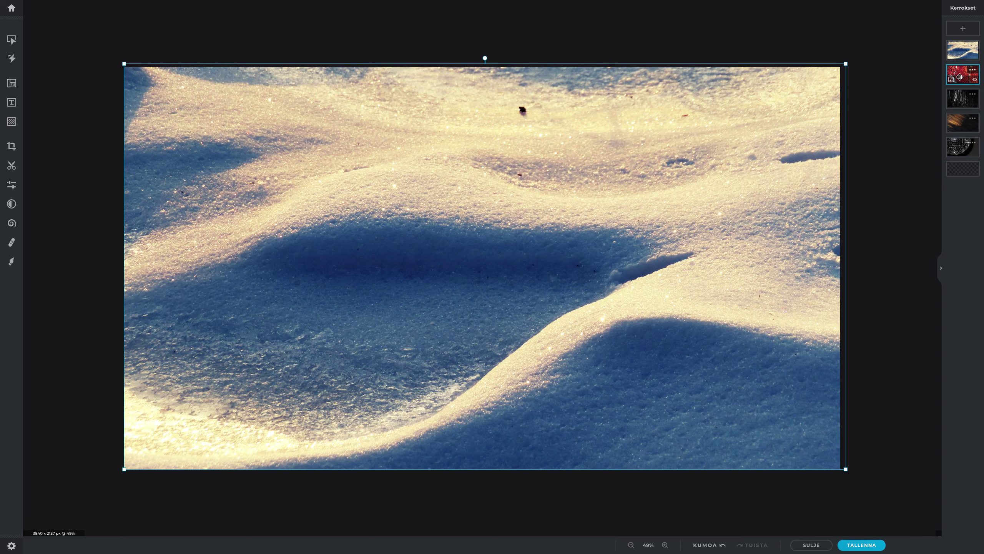
left_click_drag(963, 75, 963, 50)
Step: Apply the Blomberg effect preset at strength 100 to the red cell-pattern layer
left_click(11, 203)
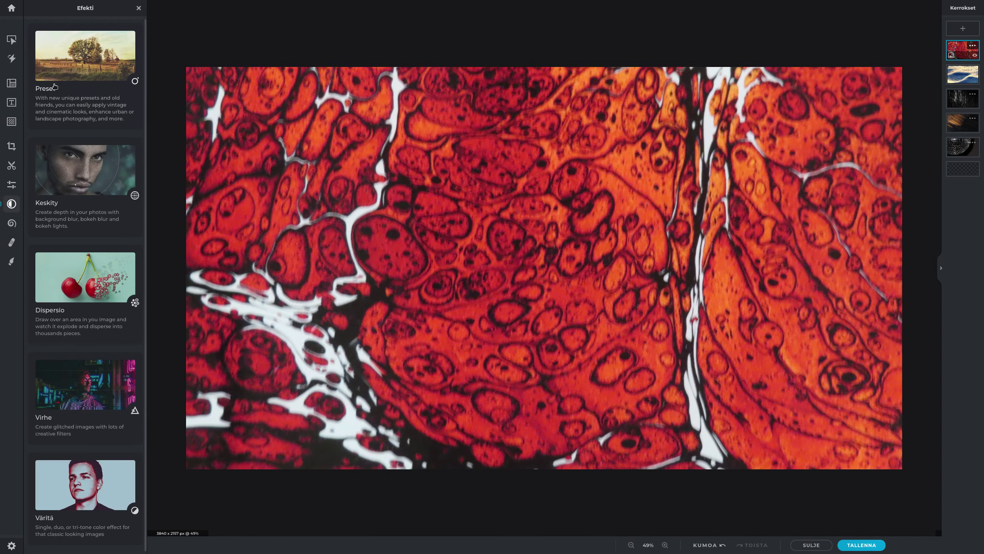
left_click(56, 86)
scroll(102, 385, "down", 5)
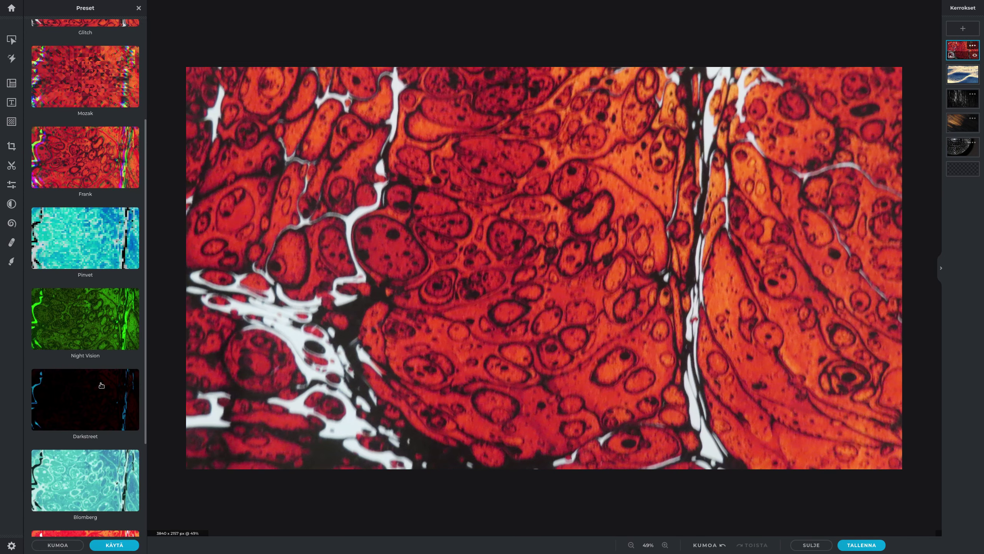
scroll(102, 368, "down", 3)
left_click(100, 342)
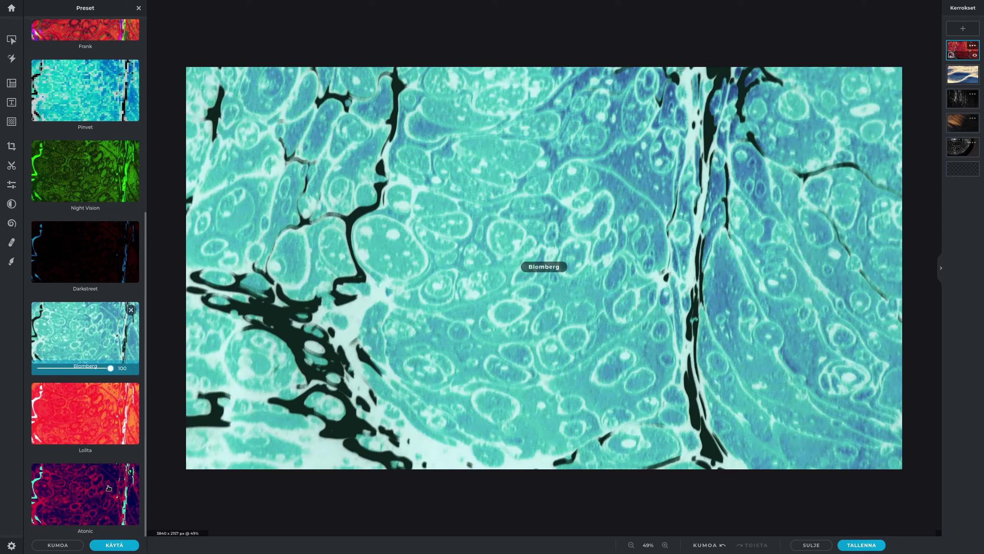
left_click(114, 545)
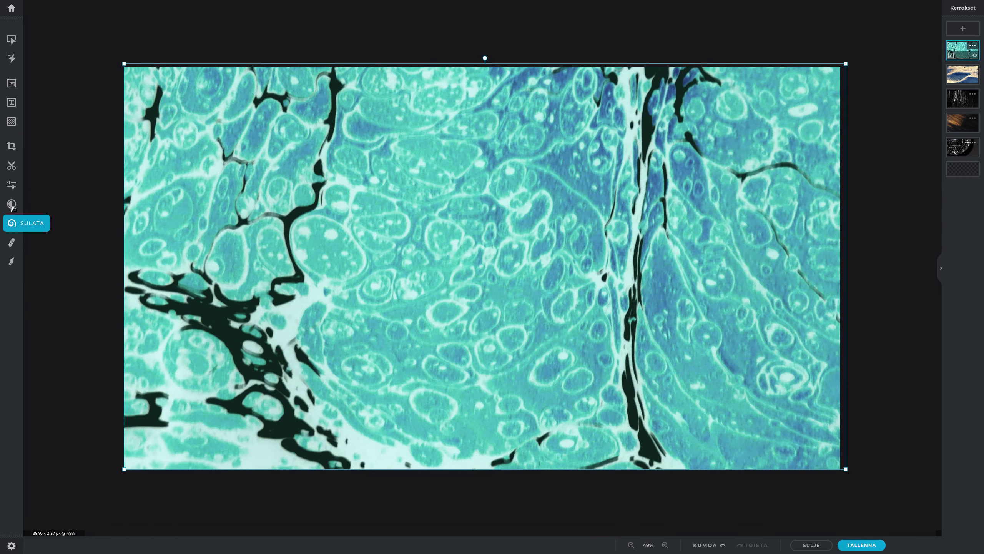
Step: Shift the cell-pattern layer's hue (Värisävy) to 129 and apply the color adjustment
left_click(12, 184)
left_click(68, 93)
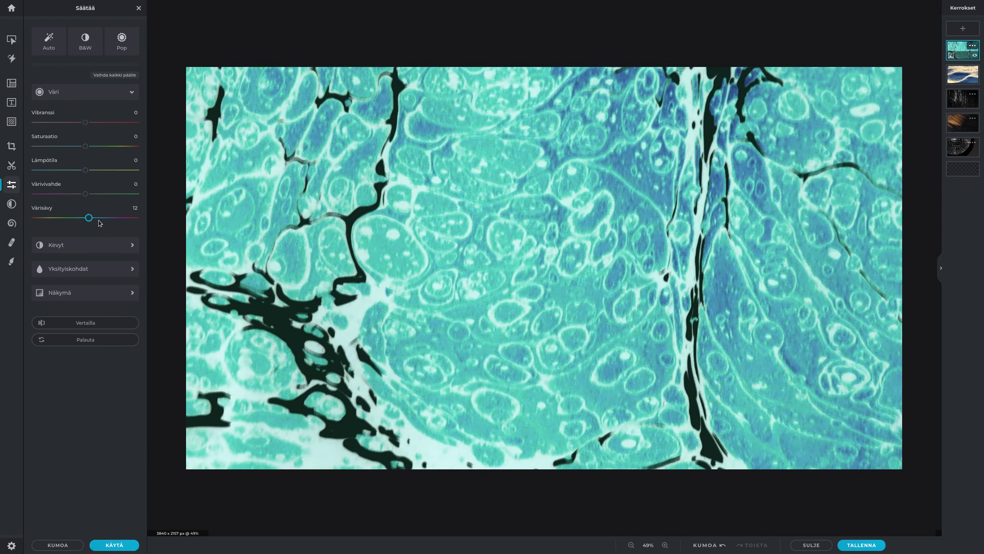
left_click_drag(100, 222, 128, 221)
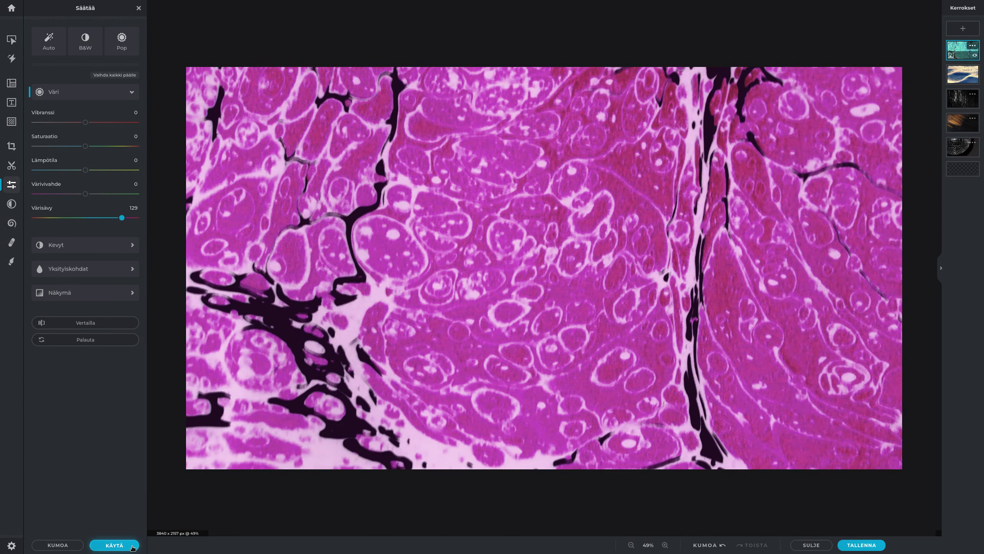
key("Return")
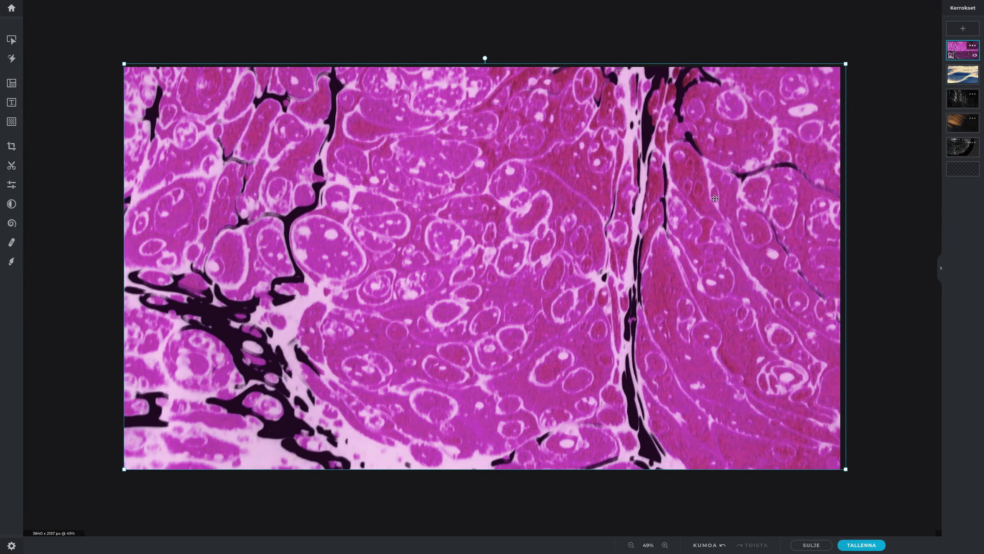
Step: Save the magenta cell-pattern version as the PNG image IMG_7839 with transparency on
left_click(880, 202)
scroll(872, 325, "down", 5)
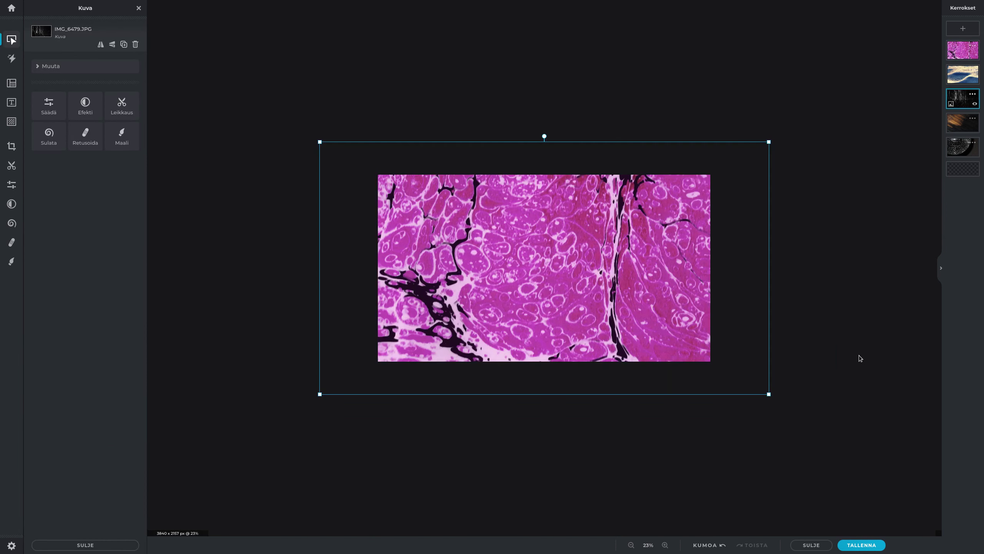
left_click(858, 356)
scroll(834, 340, "down", 4)
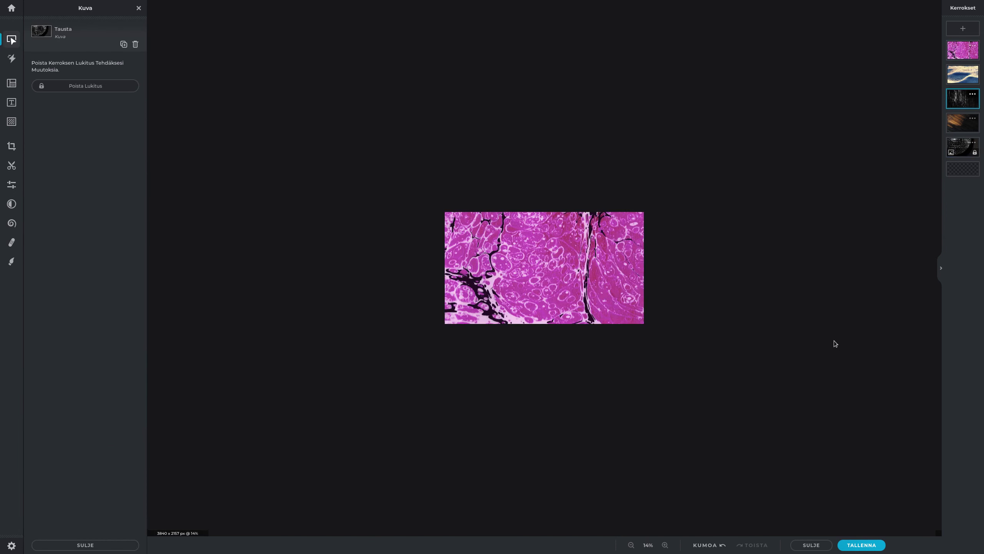
left_click(853, 544)
left_click(535, 327)
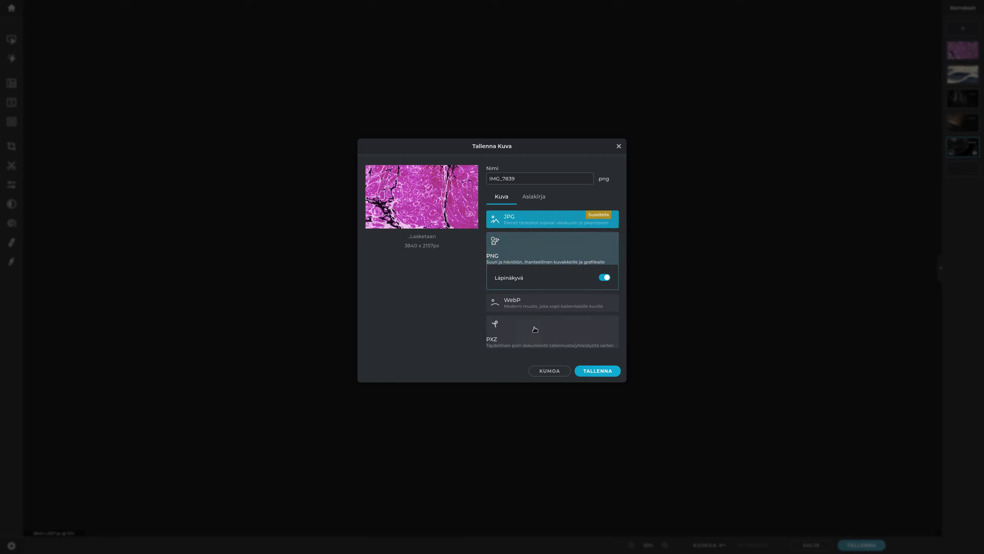
left_click(586, 369)
Step: Move the snow layer above the magenta cell-pattern layer and set its opacity to 58
scroll(589, 319, "up", 5)
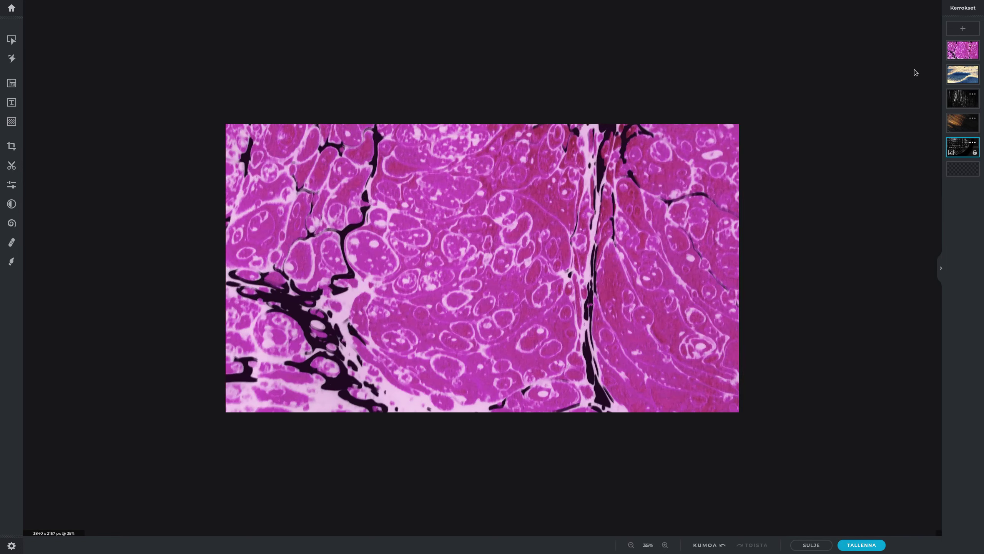
left_click_drag(951, 73, 956, 55)
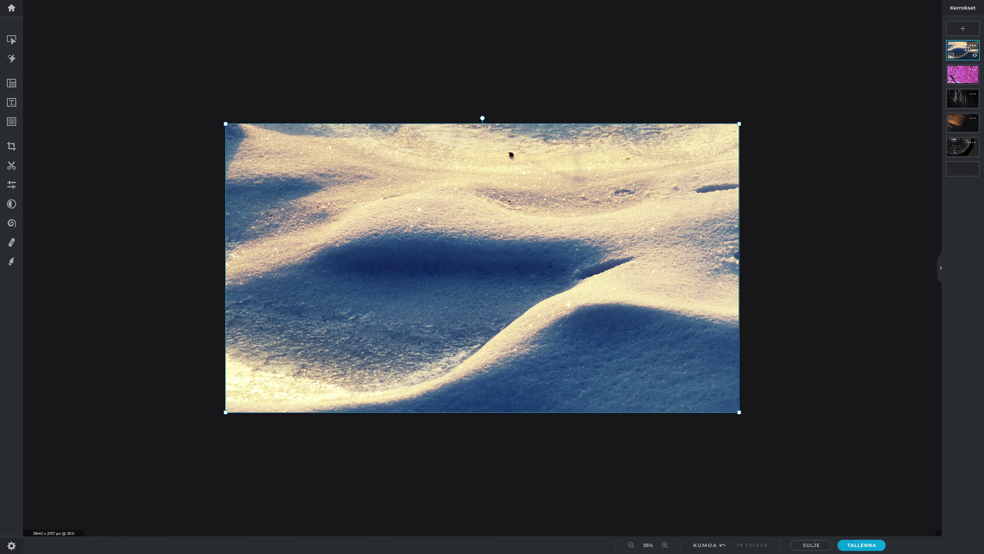
left_click(971, 46)
left_click_drag(930, 102, 914, 103)
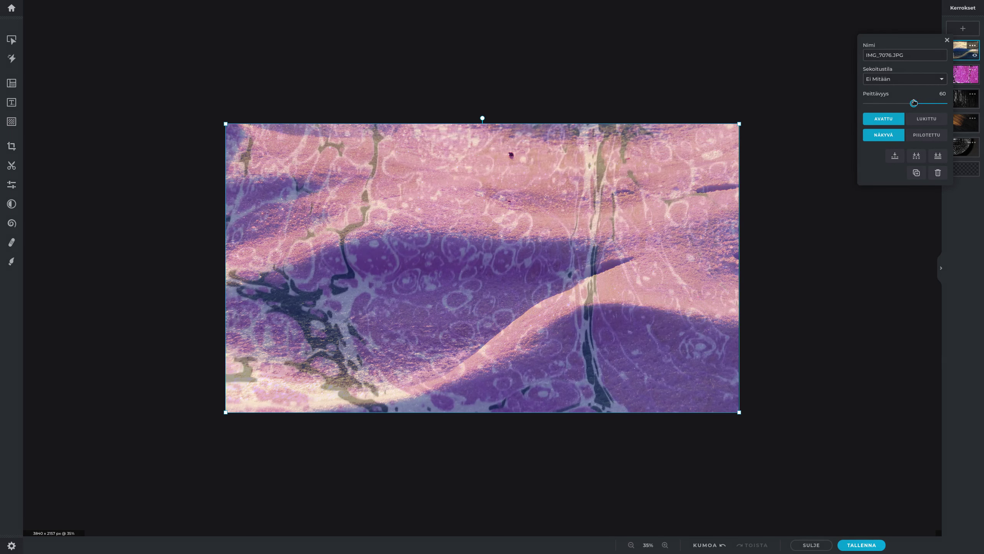
left_click(947, 40)
Step: Save the blended snow and cell-pattern composition as the PNG image IMG_7839 with transparency on
left_click(865, 171)
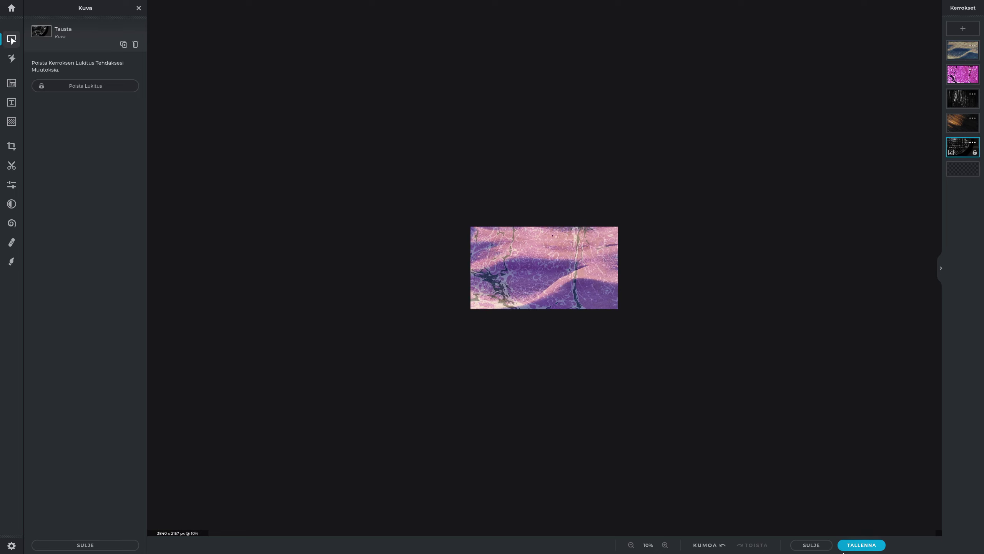
left_click(853, 545)
left_click(561, 332)
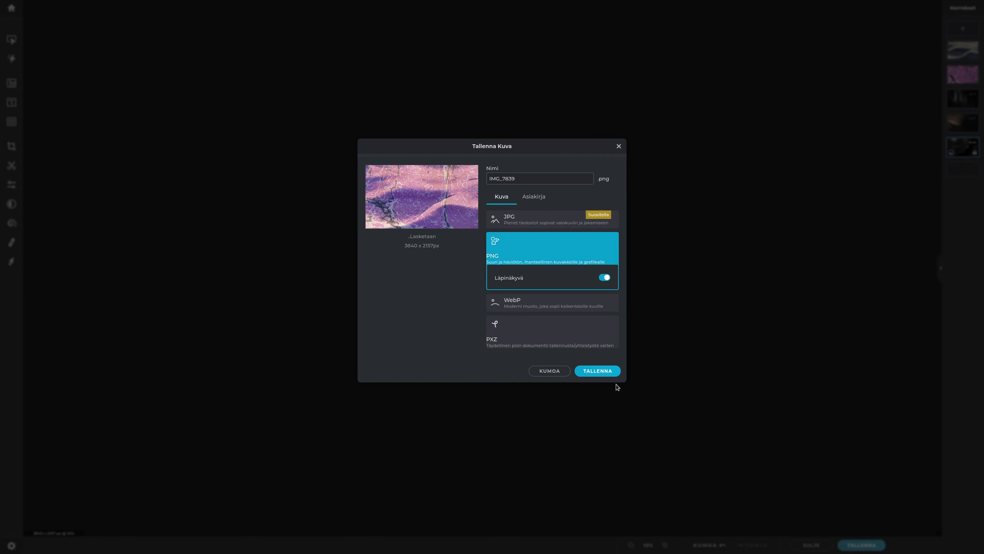
left_click(598, 368)
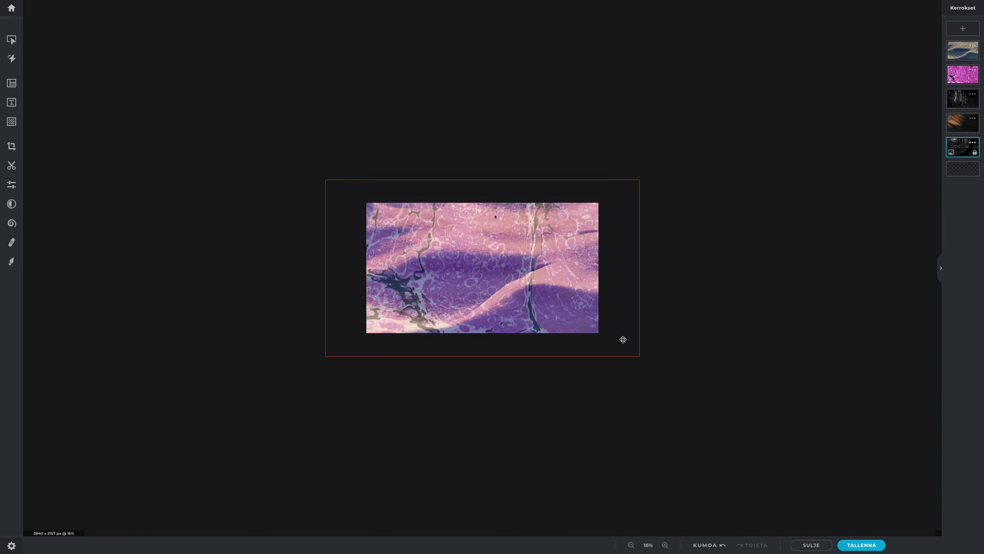
Step: Move the black-and-white light-streak layer to the top of the stack and shrink it to match the canvas edges
left_click_drag(955, 99, 954, 52)
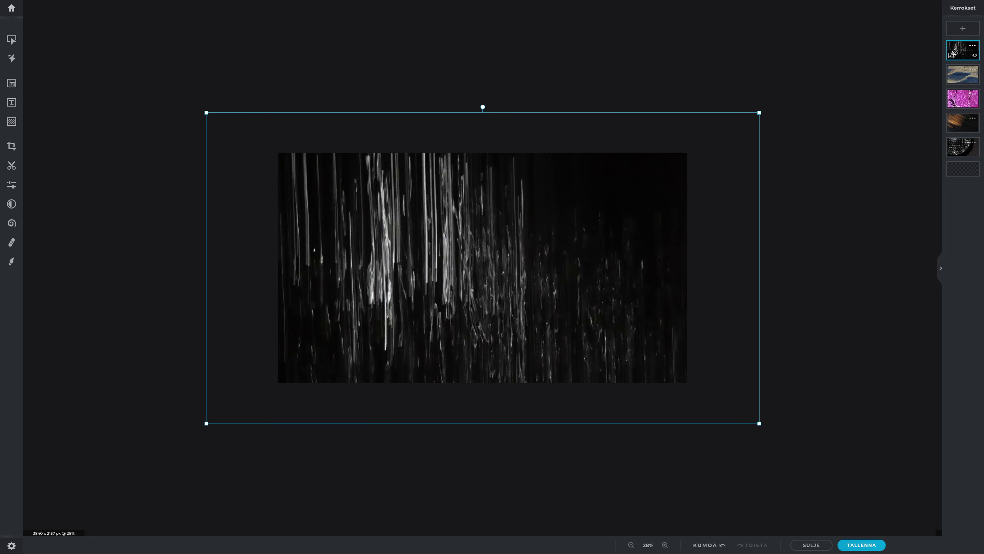
left_click_drag(763, 115, 684, 139)
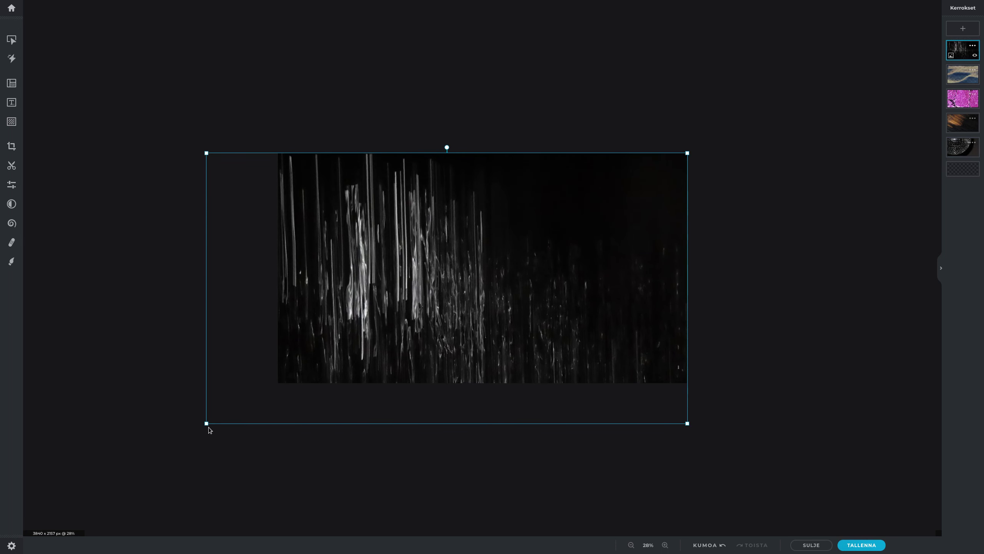
left_click_drag(207, 424, 278, 387)
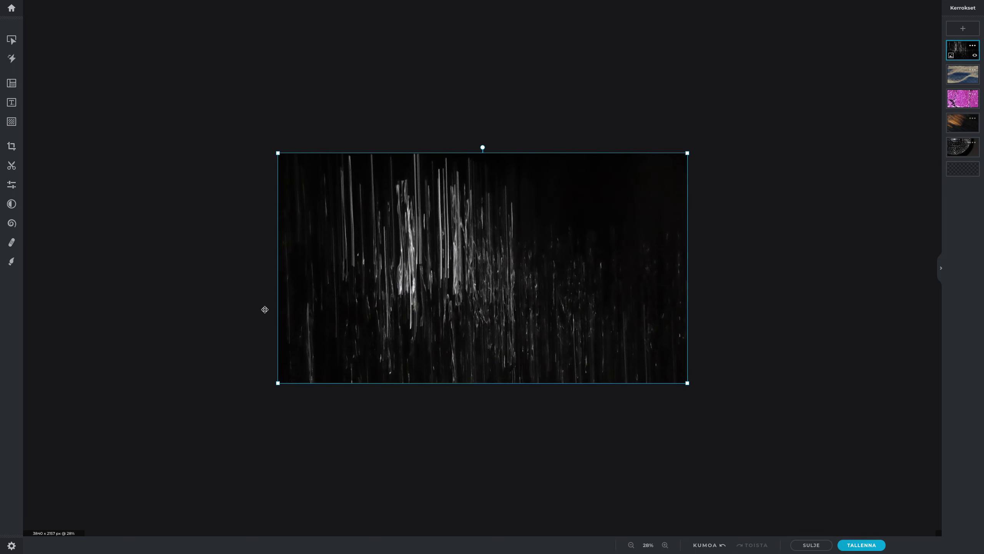
left_click(216, 71)
Step: Adjust the light-streak layer to exposure 81, contrast 21 and black 32, and apply the changes
scroll(217, 72, "up", 3)
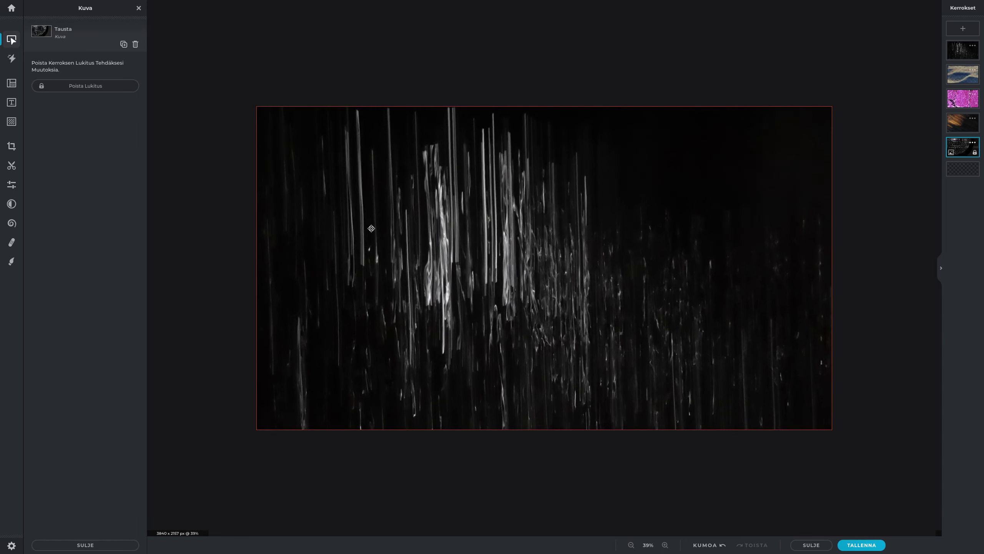
left_click(370, 227)
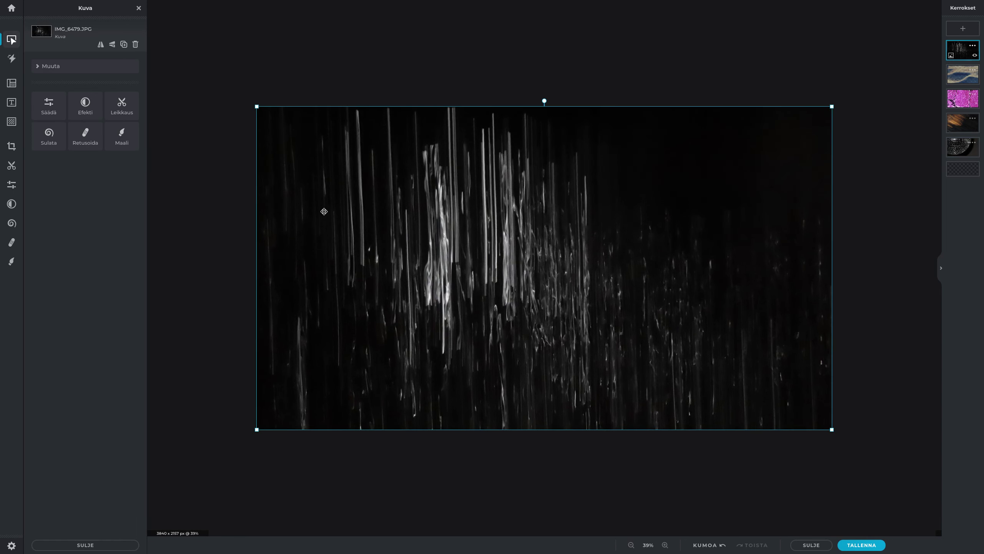
left_click(11, 184)
left_click(67, 247)
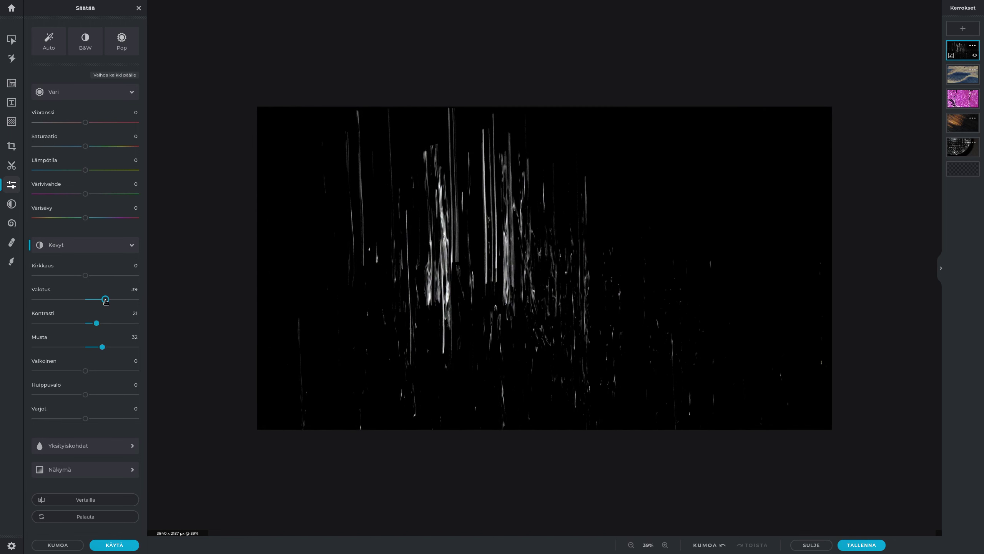
left_click_drag(106, 299, 127, 299)
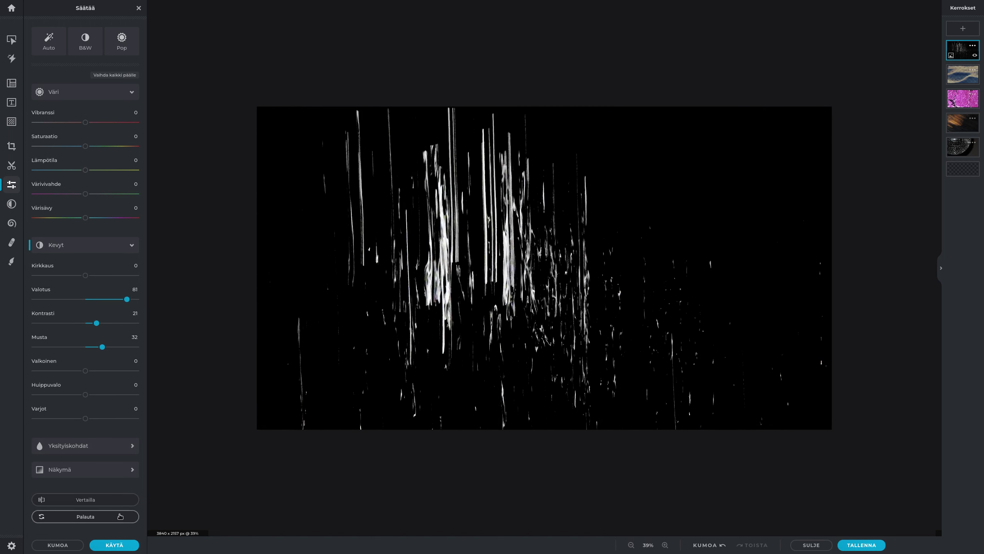
left_click(310, 477)
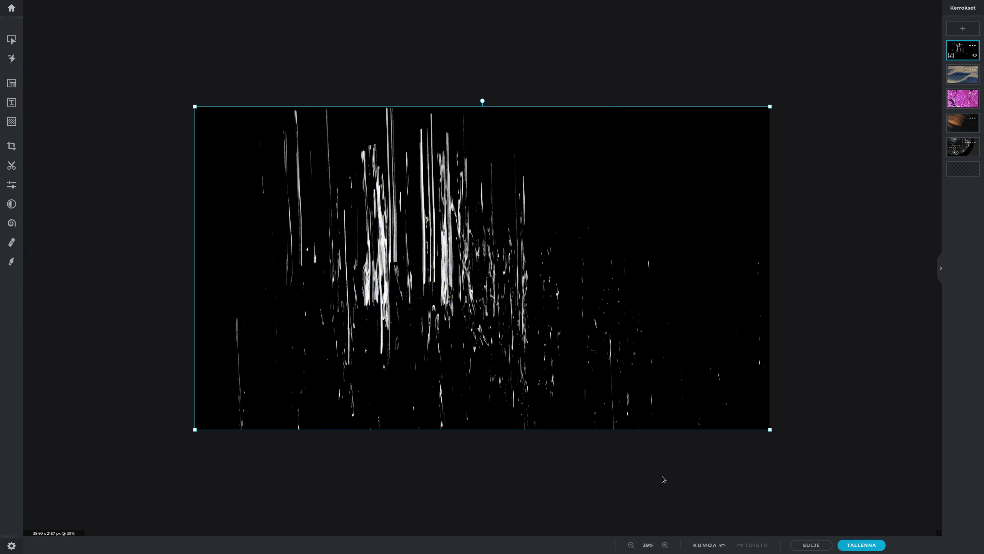
Step: Save the high-contrast light-streak version as a PNG image
scroll(690, 463, "down", 5)
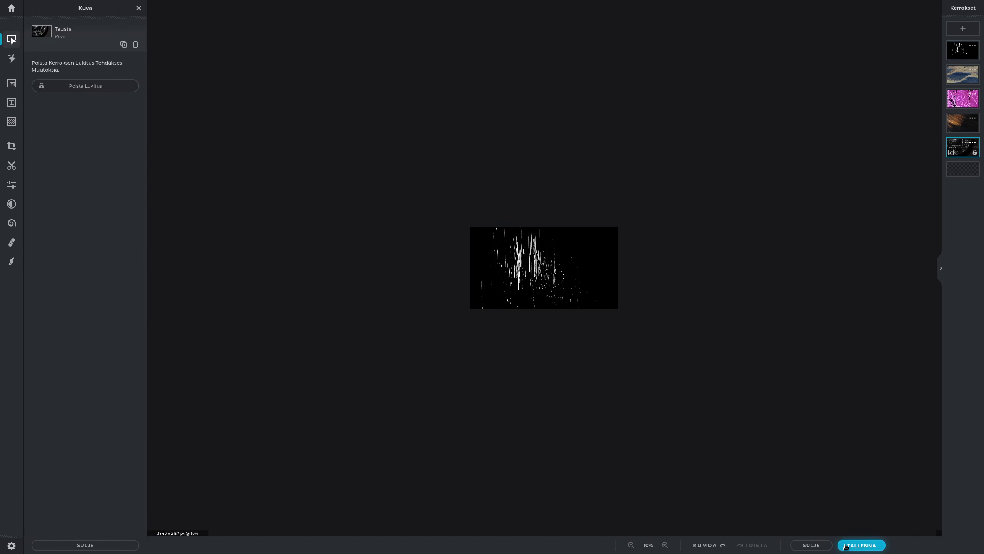
left_click(861, 545)
left_click(542, 248)
left_click(597, 371)
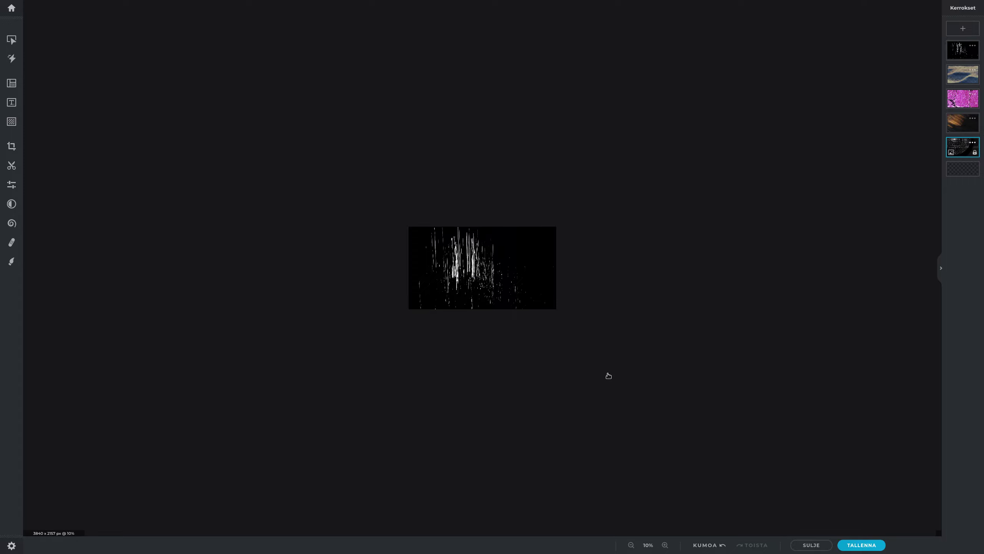
scroll(607, 374, "up", 3)
scroll(606, 371, "up", 4)
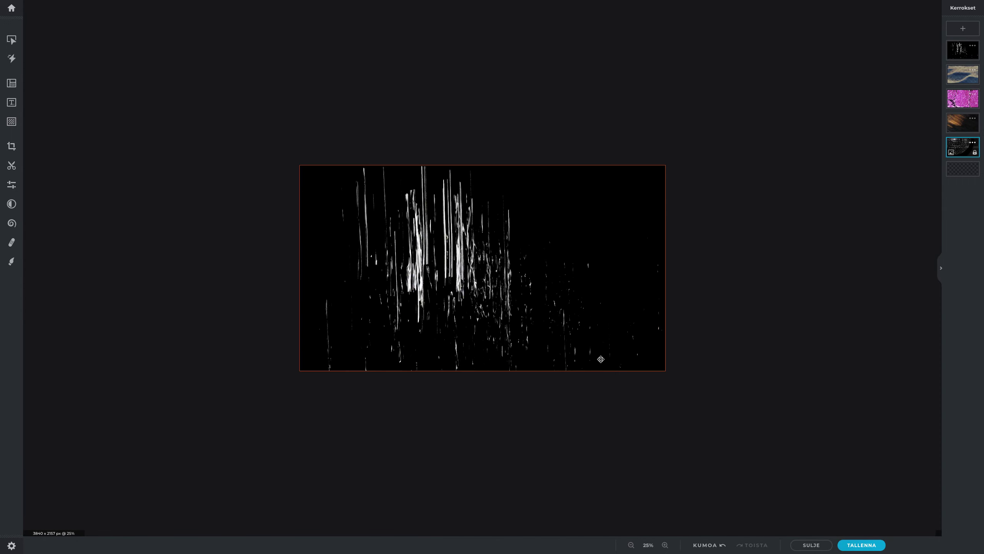
Step: Move the snow-dune layer above the light-streak layer and set its opacity to 58
left_click_drag(962, 53, 960, 69)
left_click(967, 46)
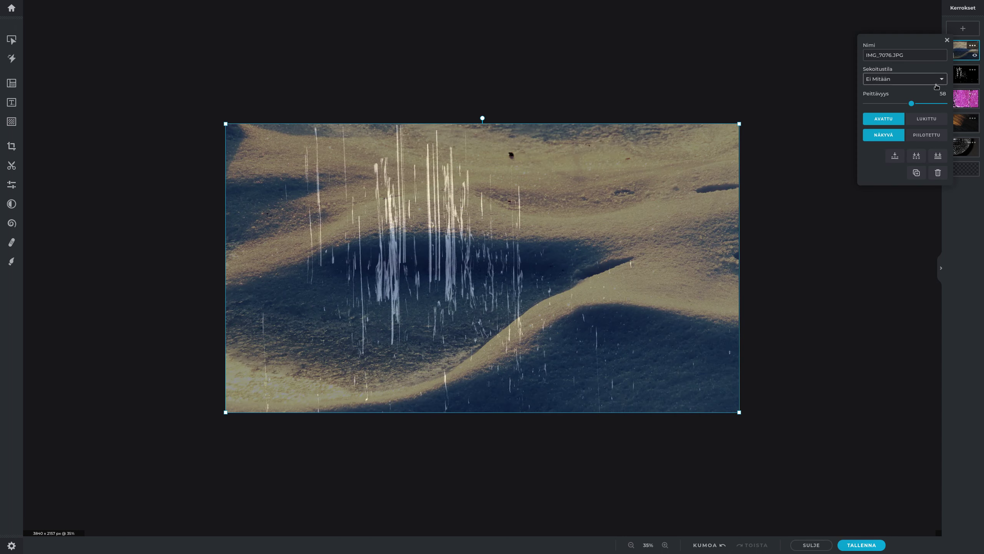
left_click(913, 103)
Step: Move the pink cell-pattern layer above the light-streak layer and set its opacity to 69
mouse_move(964, 73)
left_mouse_down()
mouse_move(963, 102)
mouse_move(918, 127)
left_mouse_up()
left_click(969, 72)
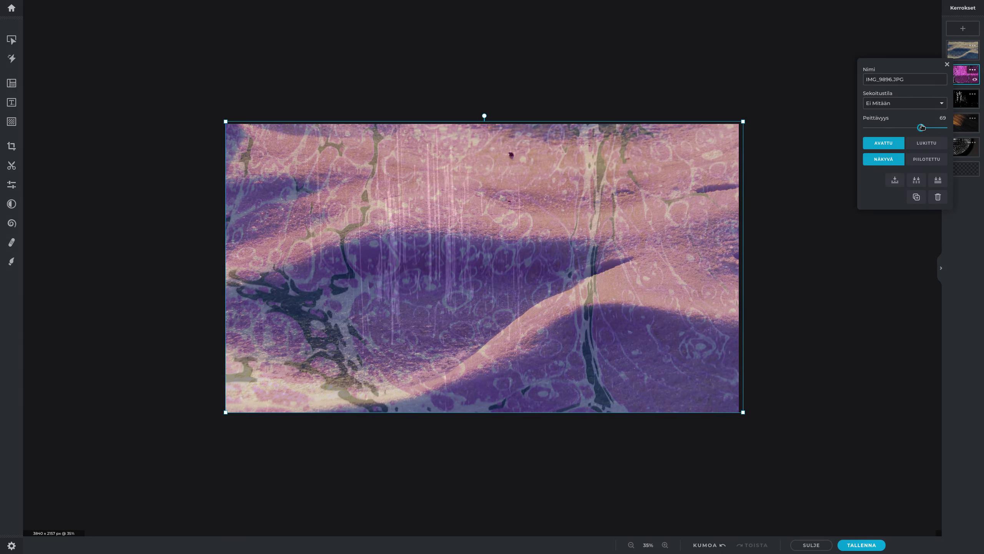
left_click(947, 65)
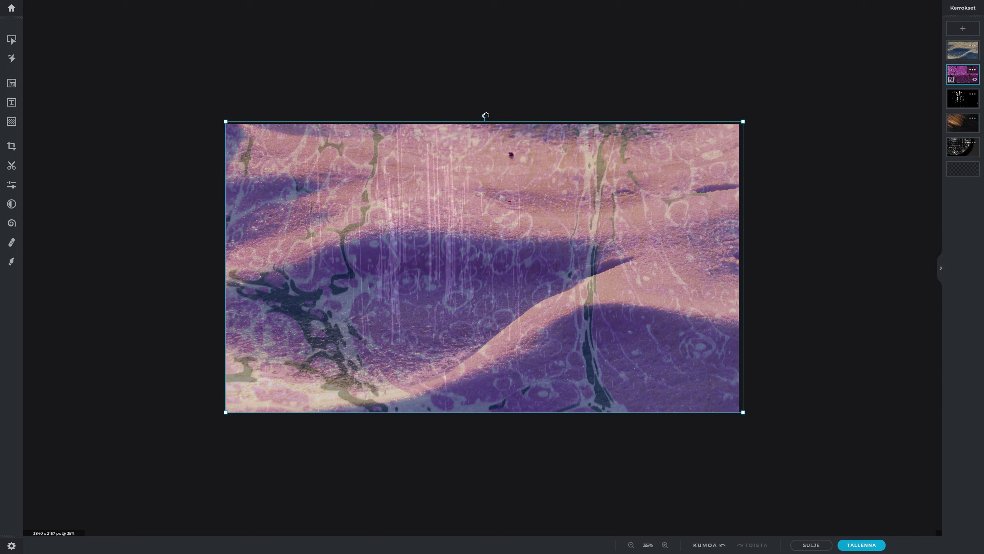
left_click_drag(484, 114, 487, 116)
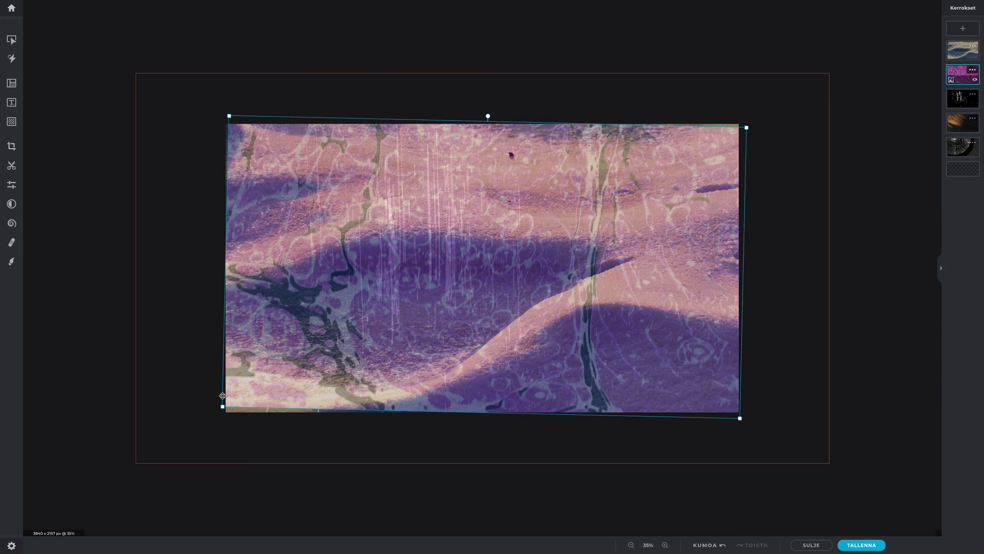
left_click_drag(210, 405, 202, 417)
key("ctrl+z")
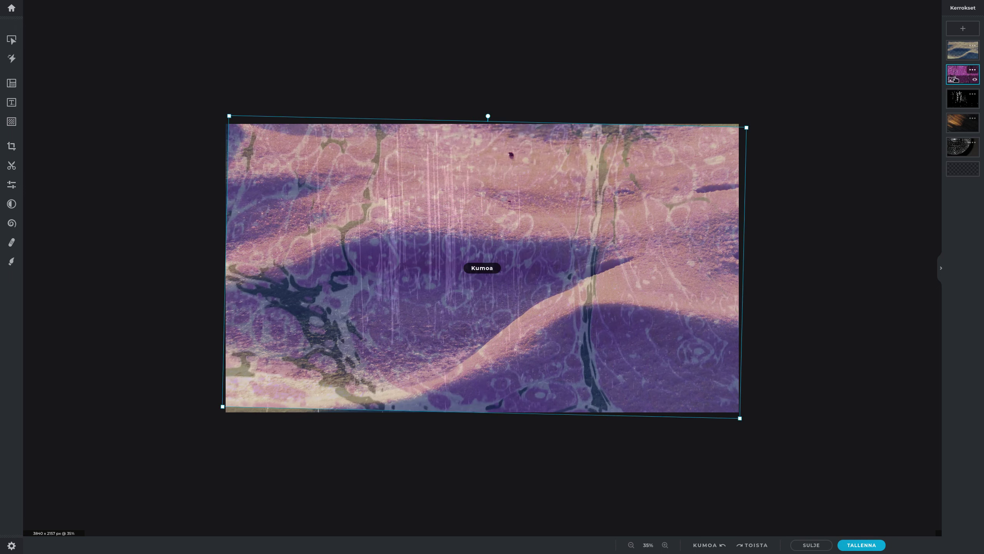
key("ctrl+z")
Step: Enlarge the light-streak layer so it extends past the canvas on all sides, and level it
left_click(961, 96)
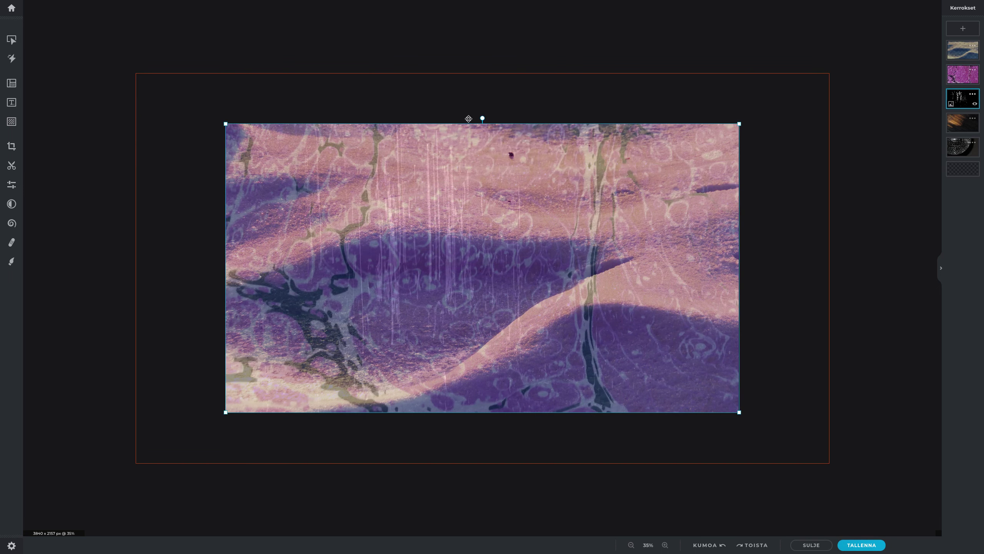
left_click_drag(481, 118, 743, 374)
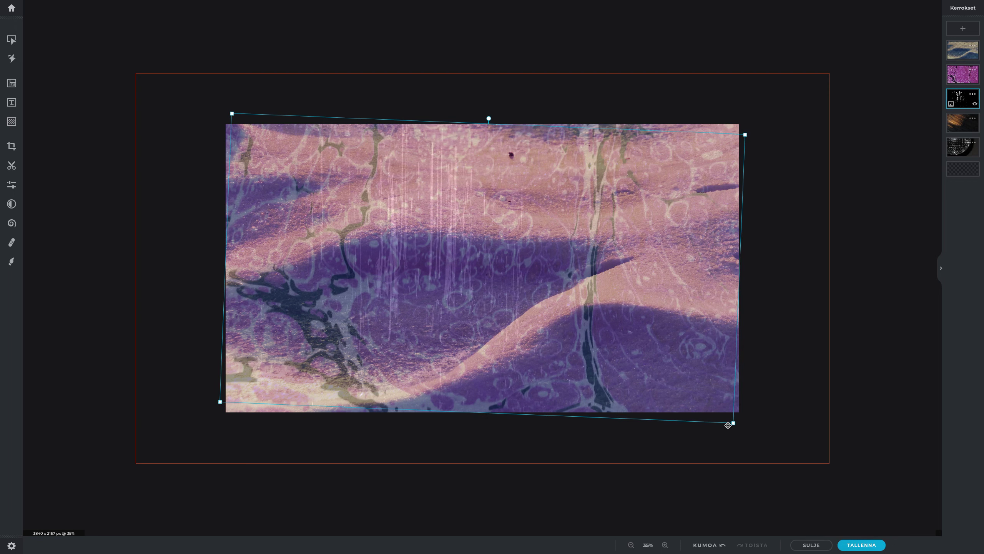
left_click_drag(730, 419, 752, 429)
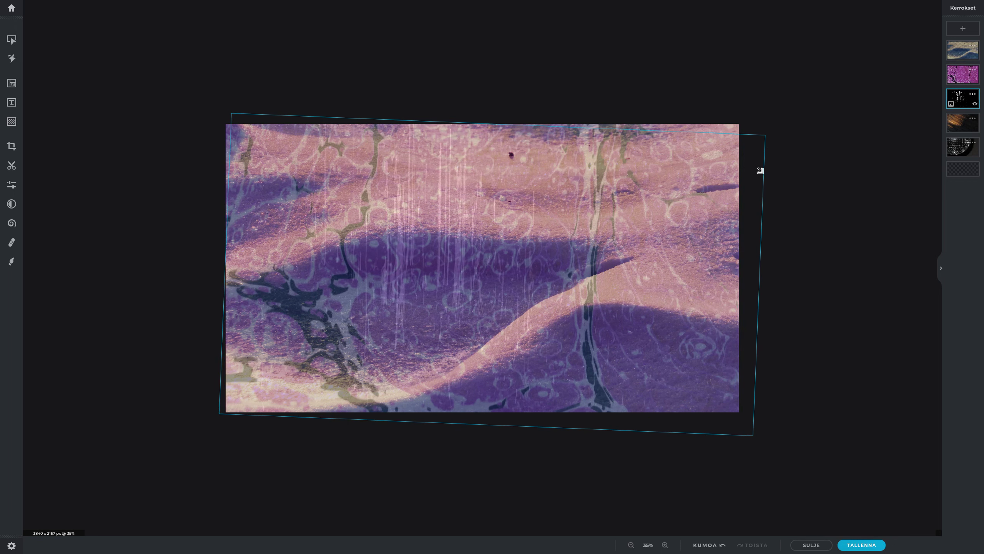
left_click_drag(792, 116, 797, 117)
mouse_move(217, 413)
left_mouse_down()
mouse_move(204, 412)
mouse_move(204, 421)
left_mouse_up()
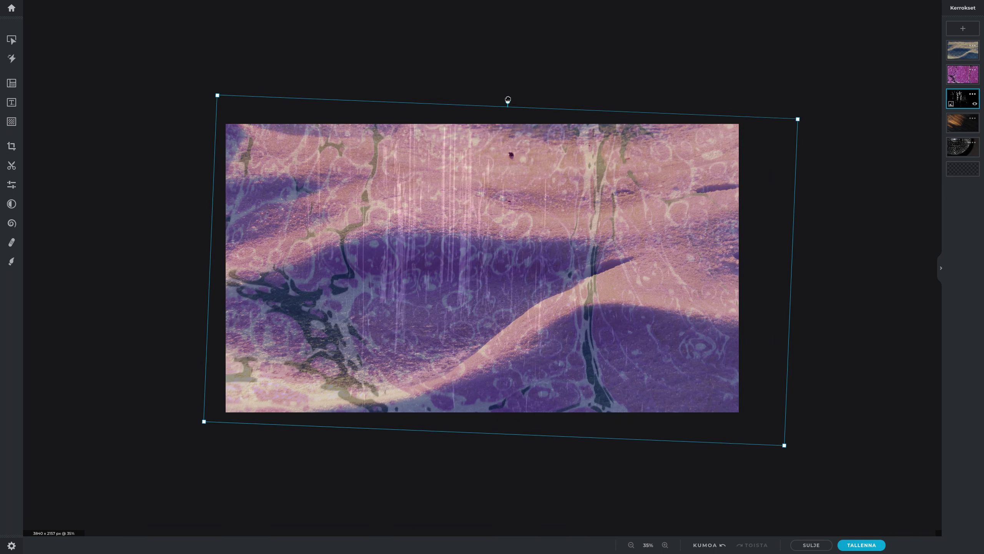
left_click_drag(507, 98, 501, 99)
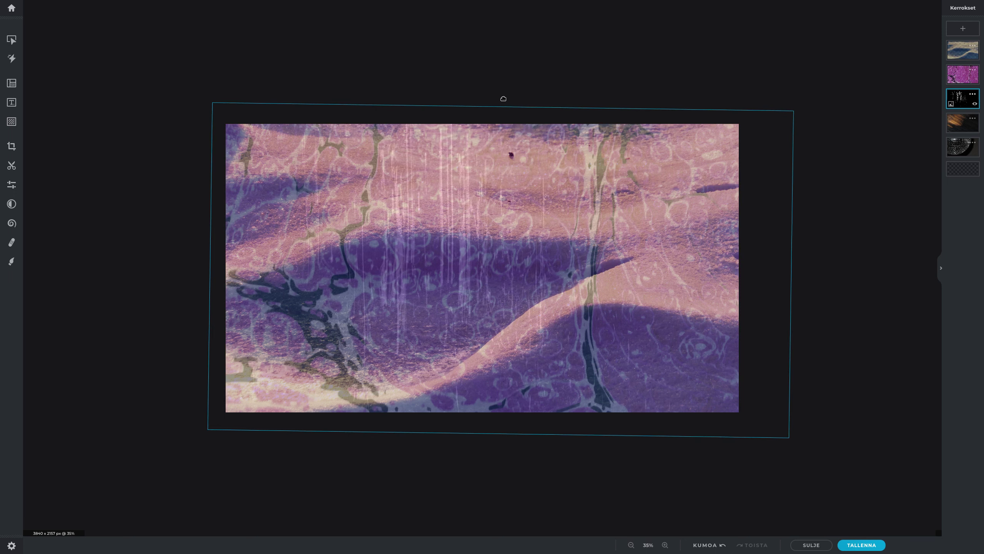
left_click(859, 249)
scroll(827, 357, "down", 5)
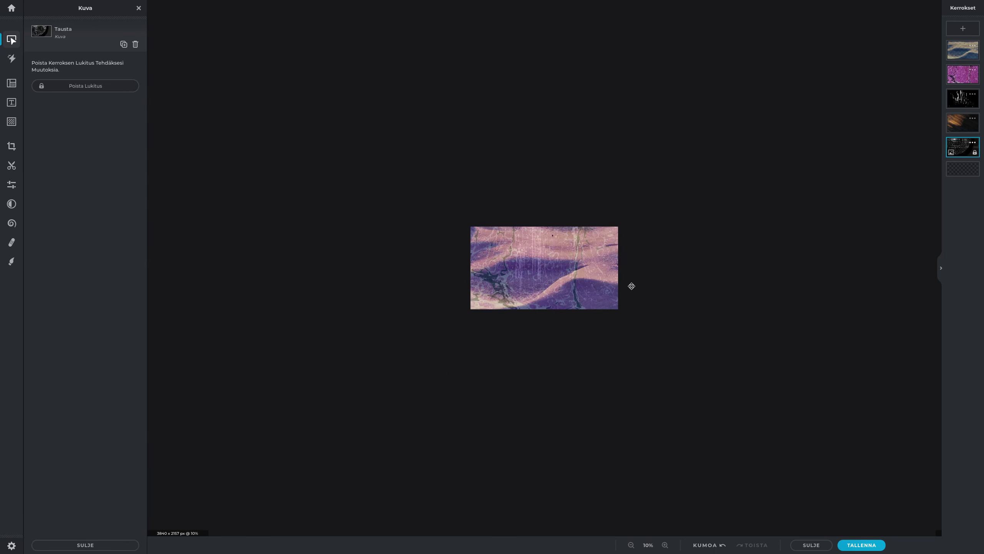
scroll(545, 220, "up", 5)
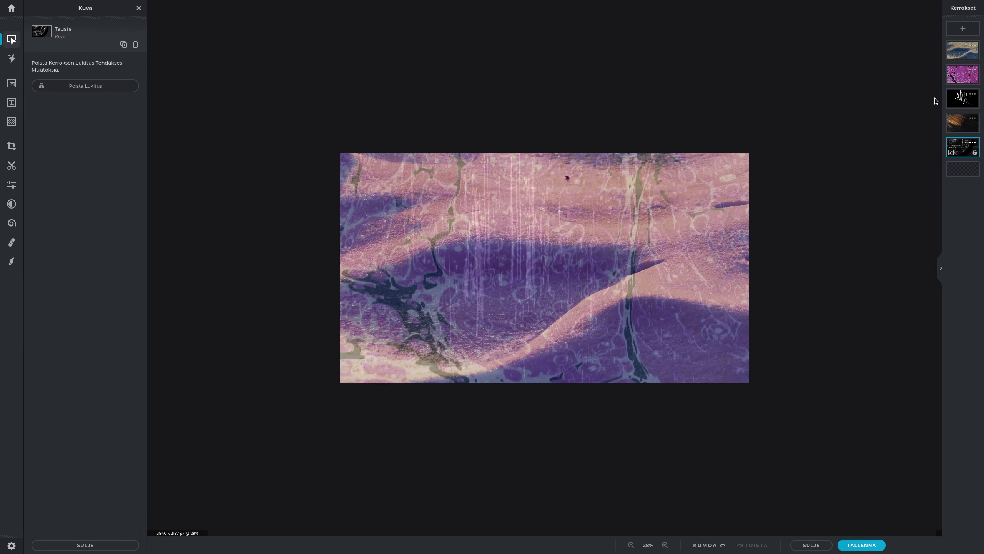
left_click(963, 99)
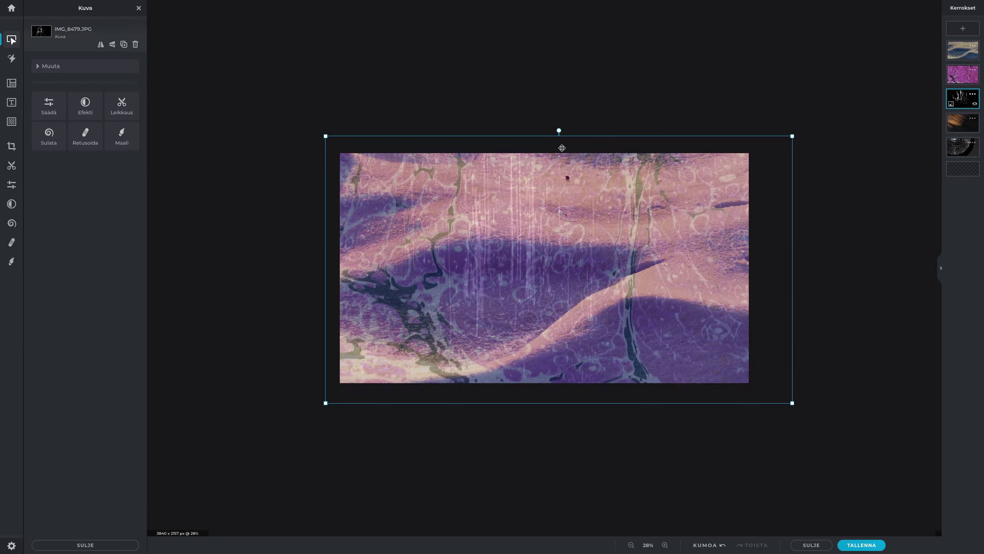
left_click(561, 158)
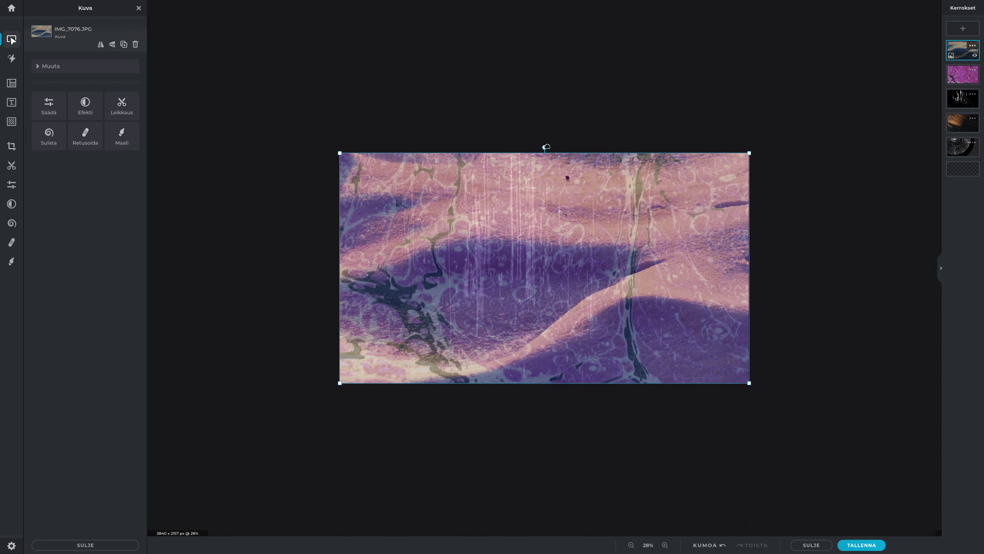
left_click_drag(545, 146, 542, 146)
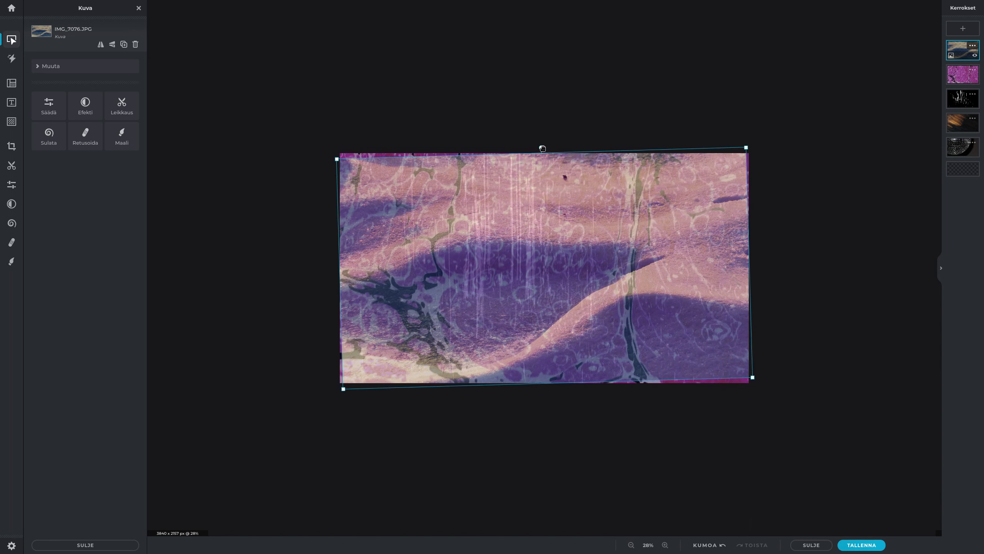
key("ctrl+z")
key("ctrl+z")
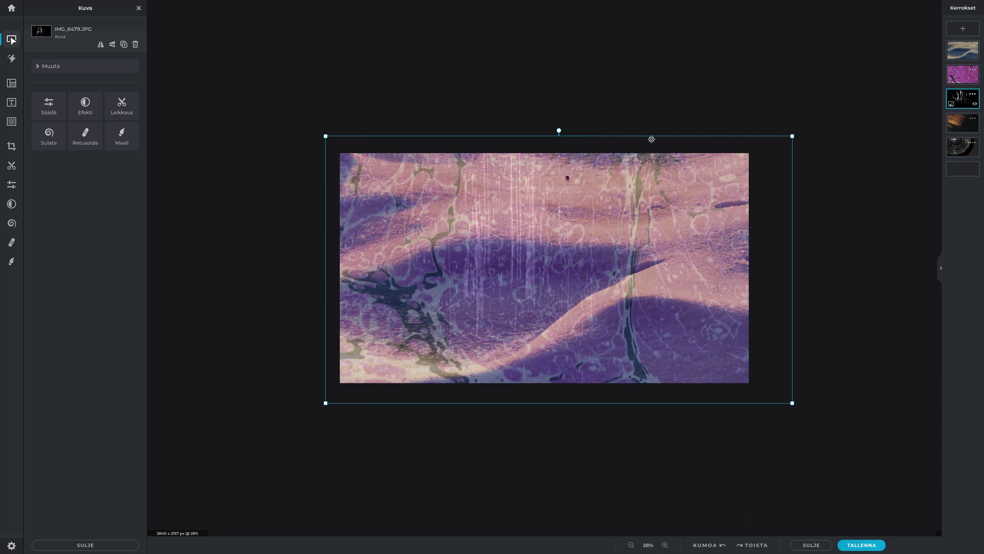
Step: Rotate the enlarged light-streak layer very slightly counterclockwise, keeping it beyond the canvas edges
left_click_drag(558, 130, 558, 131)
left_click(872, 243)
scroll(871, 243, "down", 4)
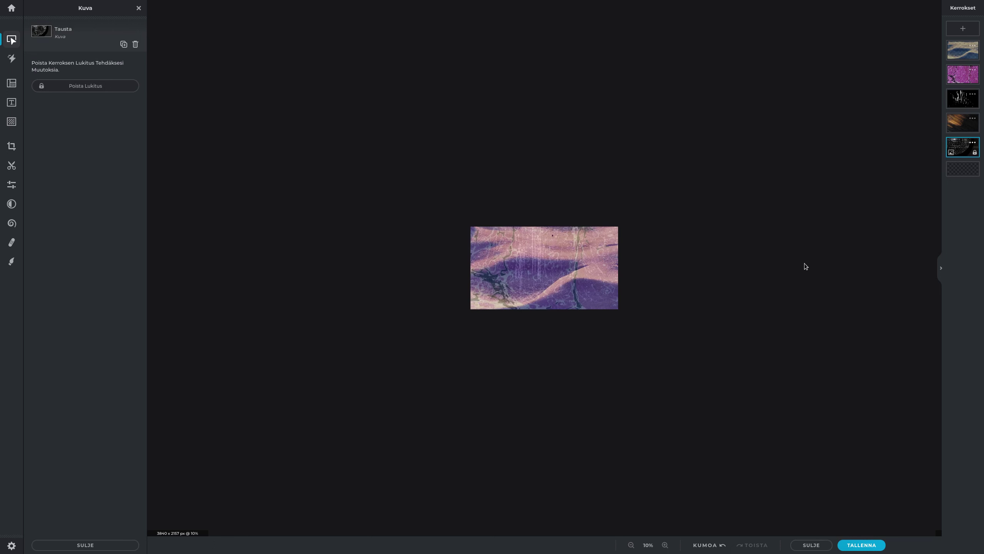
left_click(550, 214)
left_click_drag(546, 207, 550, 215)
left_click(956, 103)
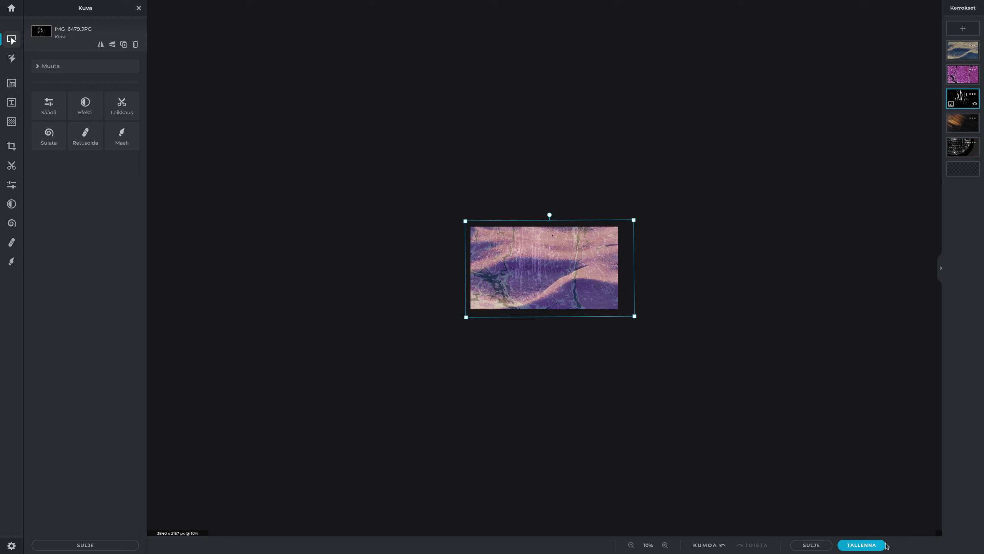
Step: Save the blended snow, cell-pattern and light-streak composition as the PNG image IMG_7839 with transparency on
key("ctrl+s")
left_click(518, 330)
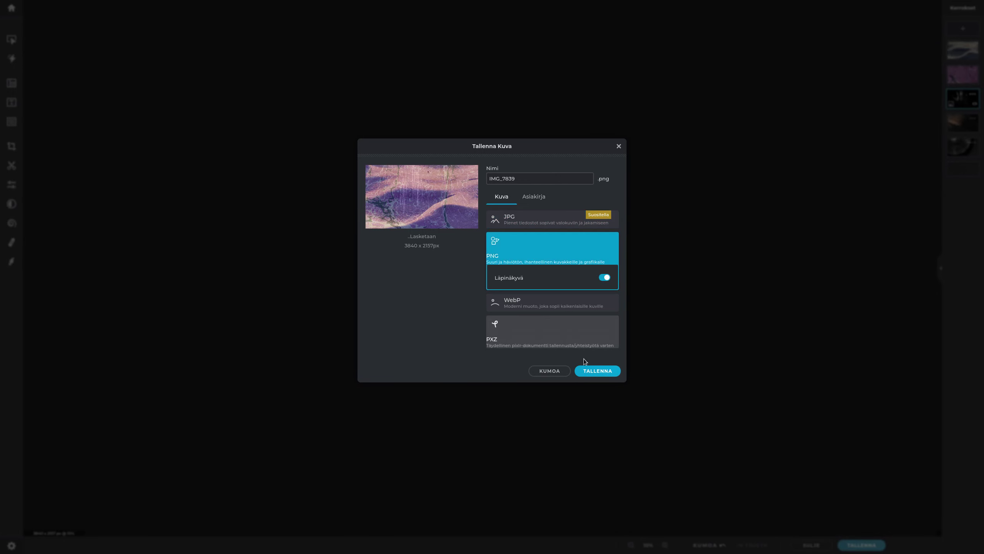
left_click(596, 369)
left_click(898, 140)
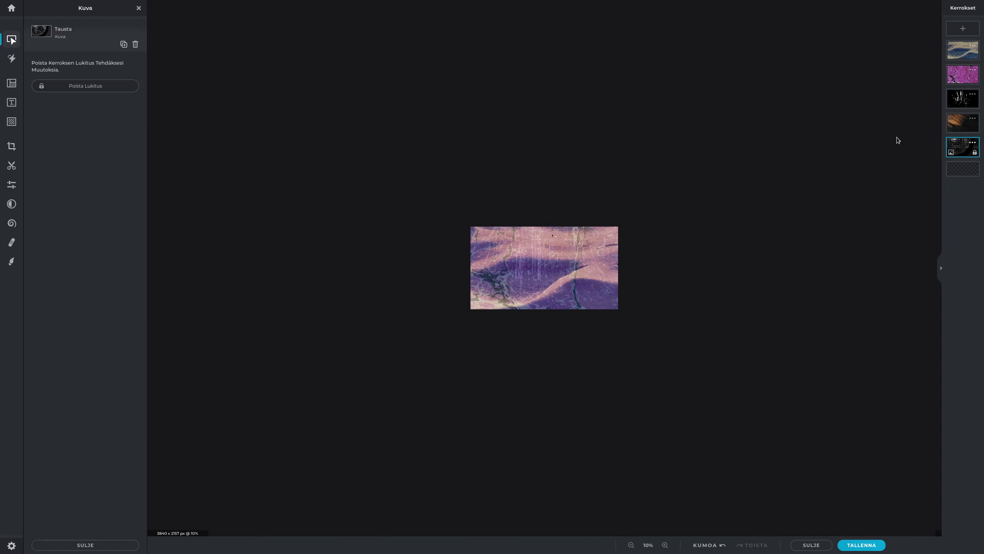
Step: Delete the snow-dune, pink cell-pattern and black-and-white light-streak layers
left_click(959, 56)
key("Delete")
key("Delete")
key("Delete")
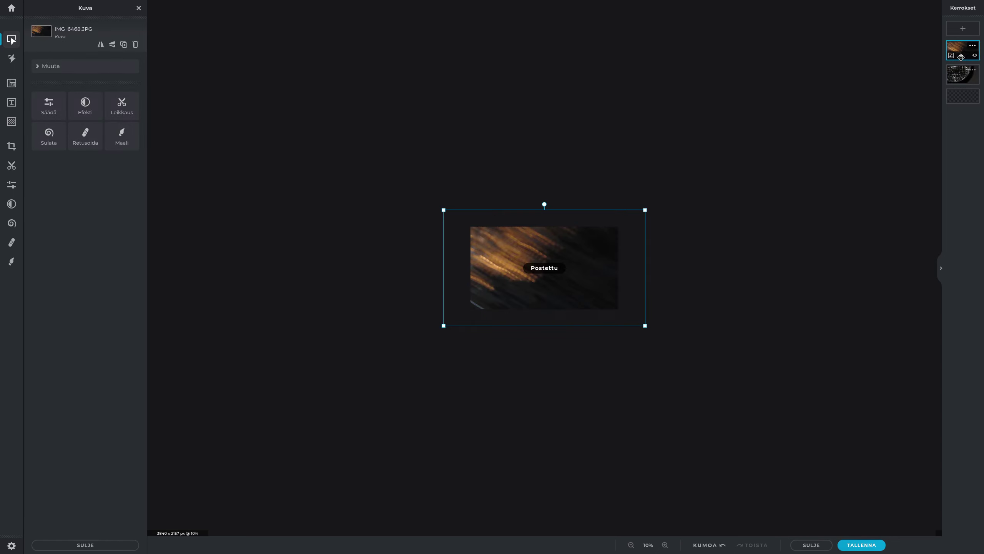
Step: Shrink the amber blurred-light layer to slightly larger than the canvas and center it so it covers every edge
left_click(773, 285)
left_click(560, 259)
scroll(571, 248, "up", 5)
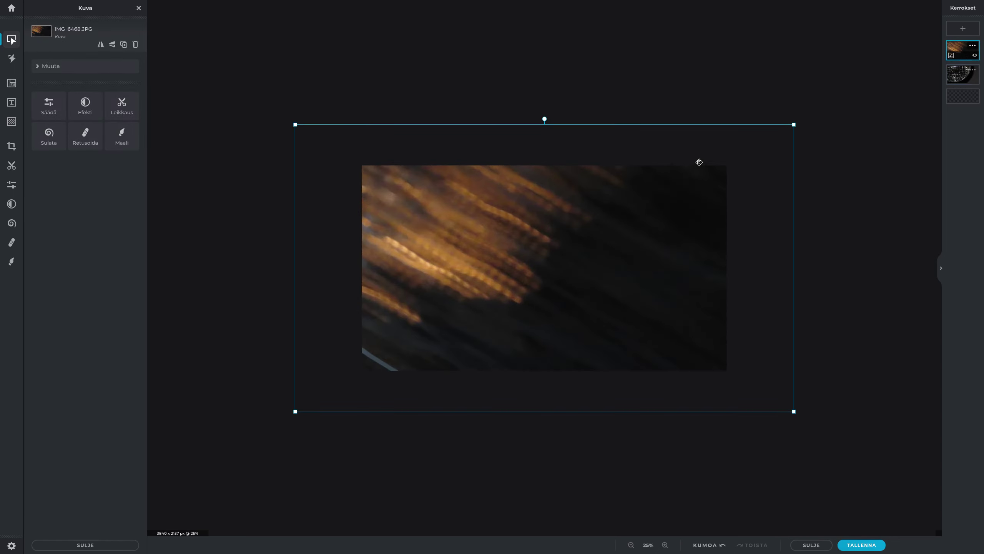
left_click_drag(764, 142, 724, 163)
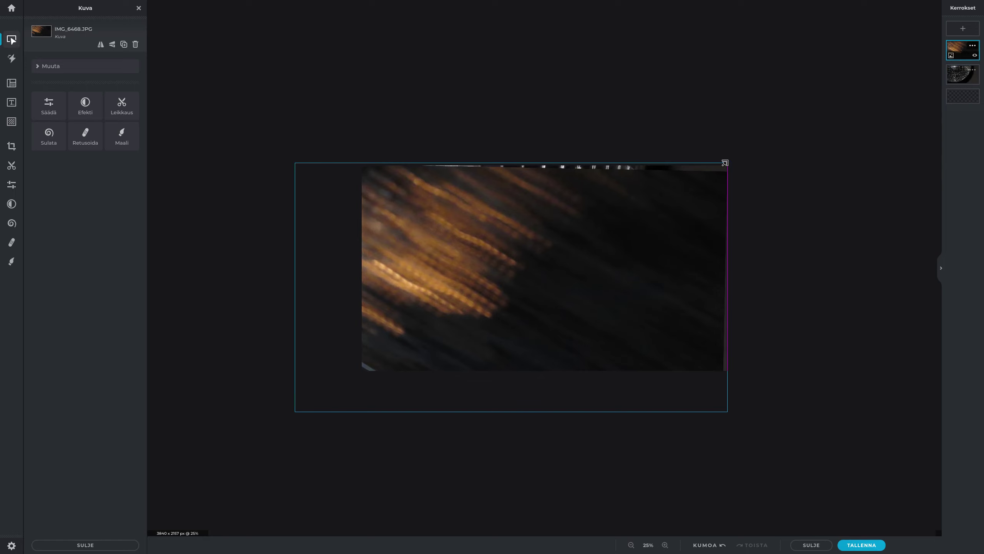
left_click_drag(662, 263, 701, 219)
left_click_drag(336, 368, 478, 297)
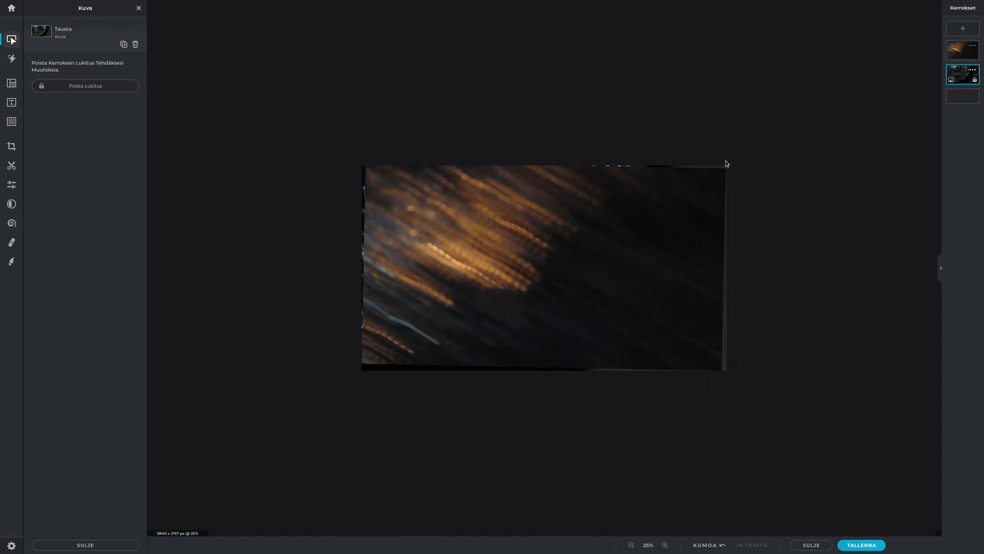
left_click_drag(593, 270, 588, 274)
Step: Move the disco-ball background layer above the amber light layer and set its opacity to 64
left_click_drag(960, 75, 953, 55)
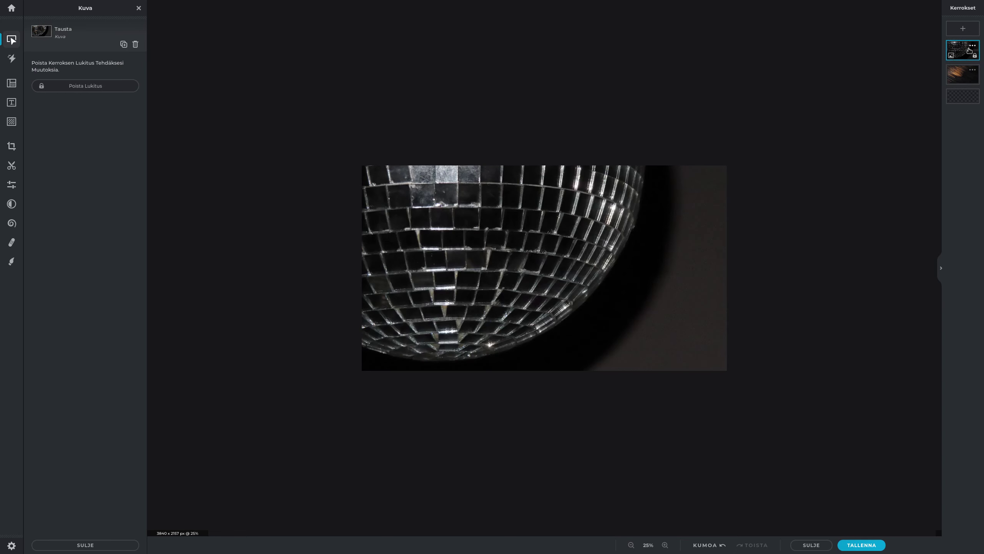
left_click(971, 46)
left_click(932, 104)
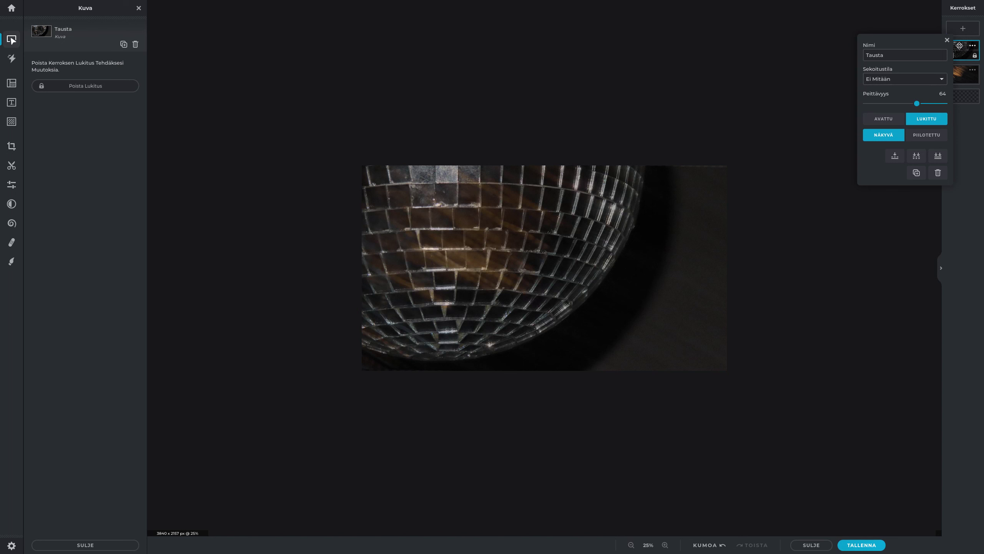
left_click(948, 41)
scroll(777, 242, "up", 2)
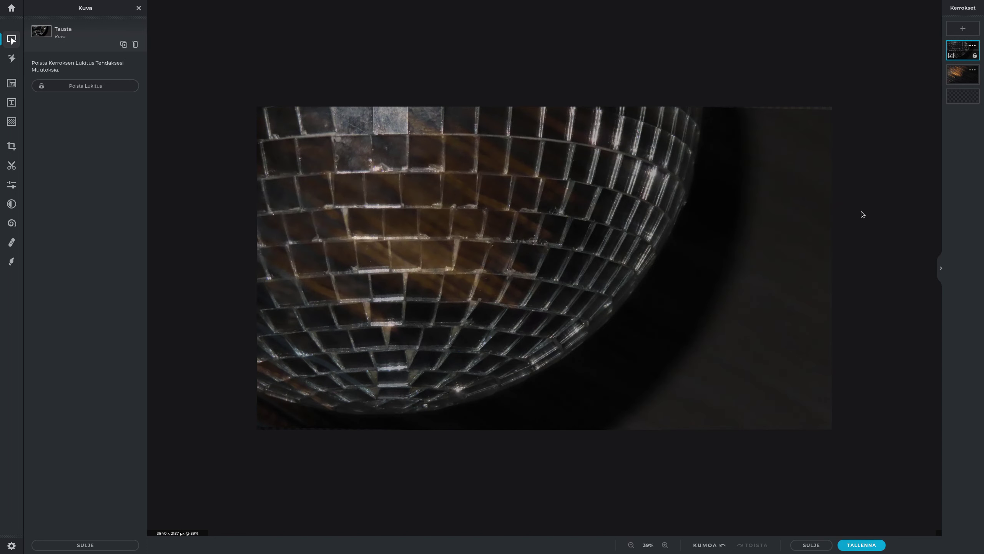
Step: Rotate the amber light layer beneath the disco ball slightly counterclockwise
left_click(824, 121)
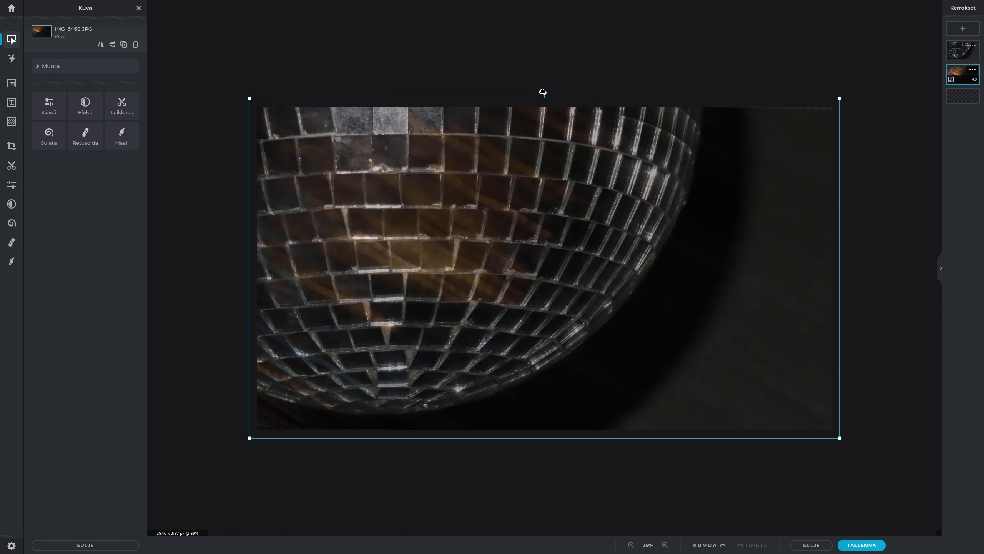
left_click_drag(543, 92, 540, 91)
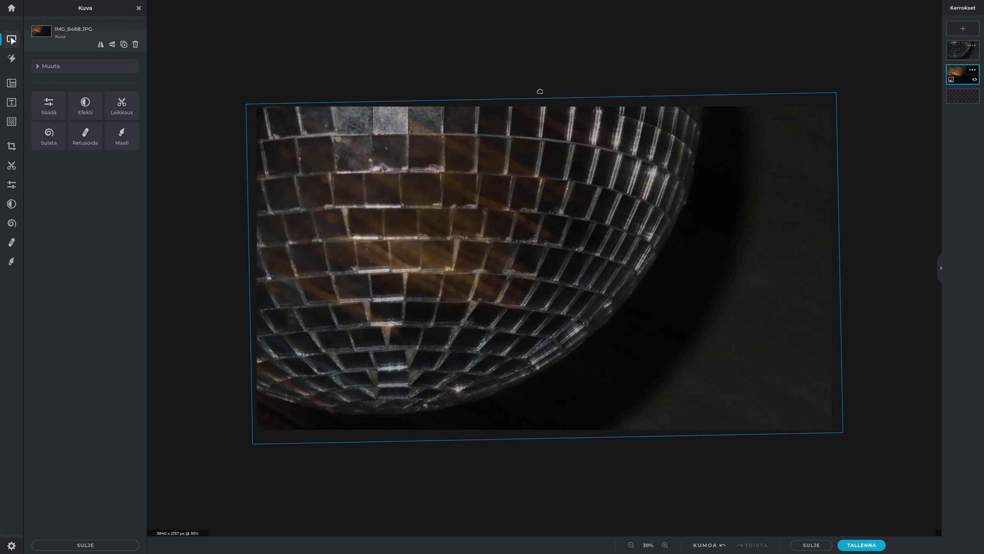
left_click(566, 38)
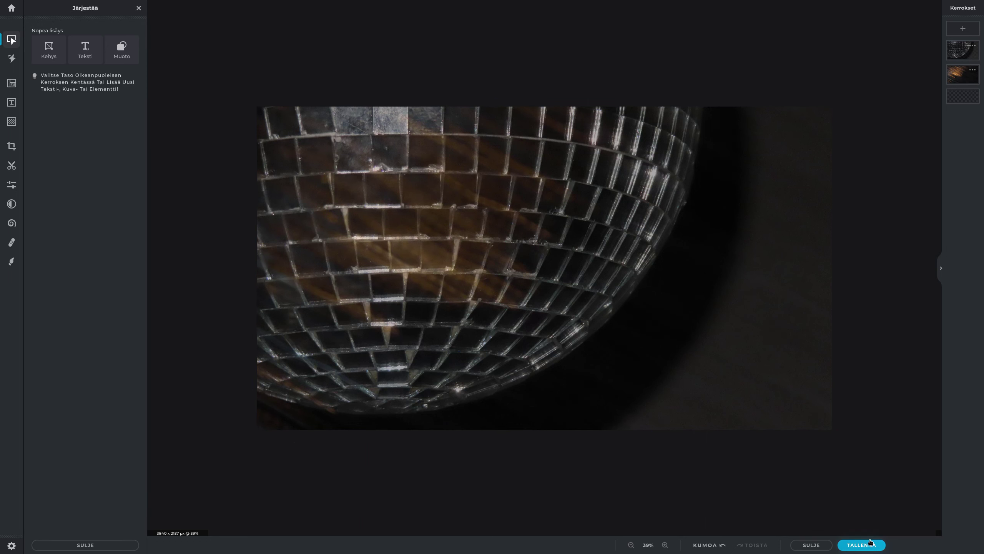
Step: Save the disco-ball and amber light composition as the PNG image IMG_7839
left_click(855, 544)
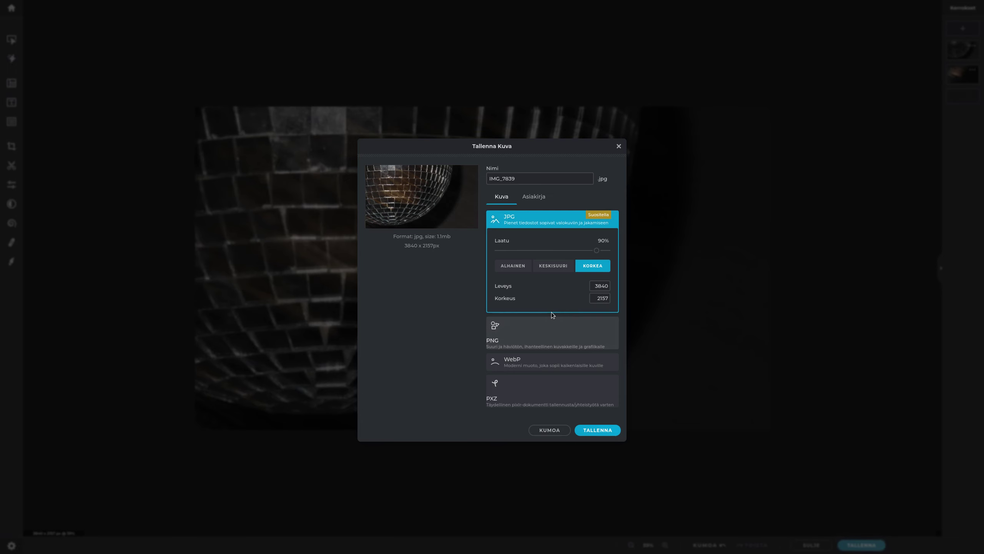
left_click(559, 331)
left_click(600, 369)
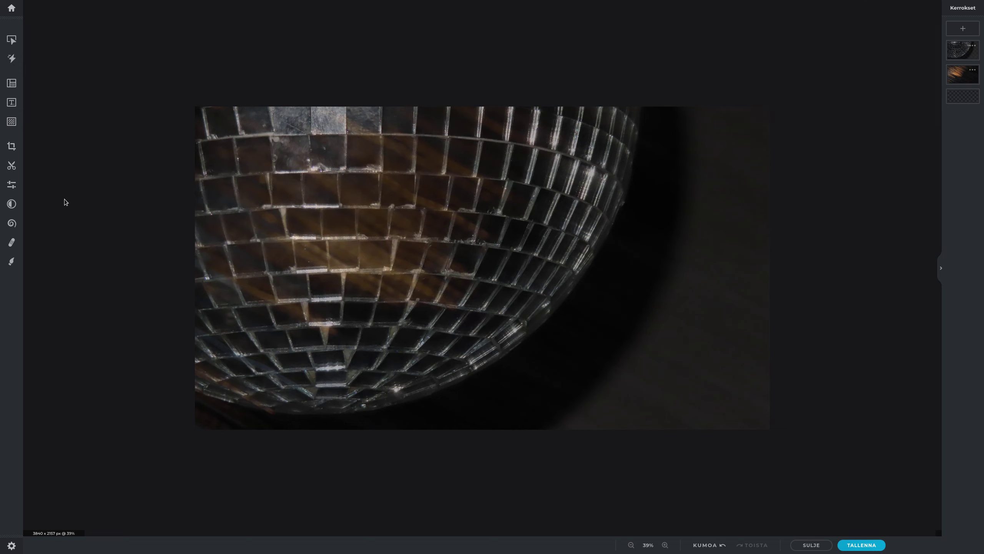
Step: Apply the Night Vision preset at 100 to the disco-ball background layer
left_click(11, 204)
left_click(107, 413)
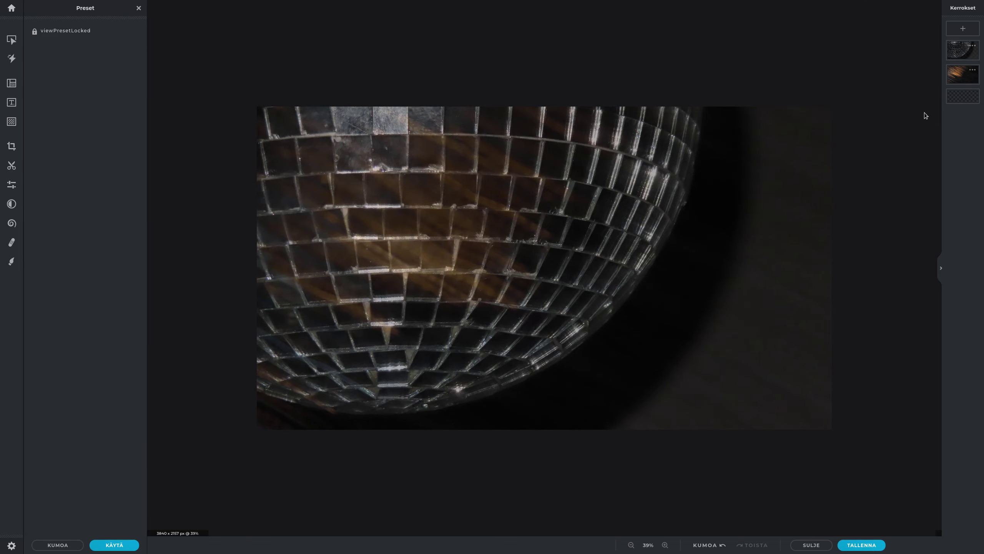
left_click(958, 50)
scroll(92, 341, "down", 20)
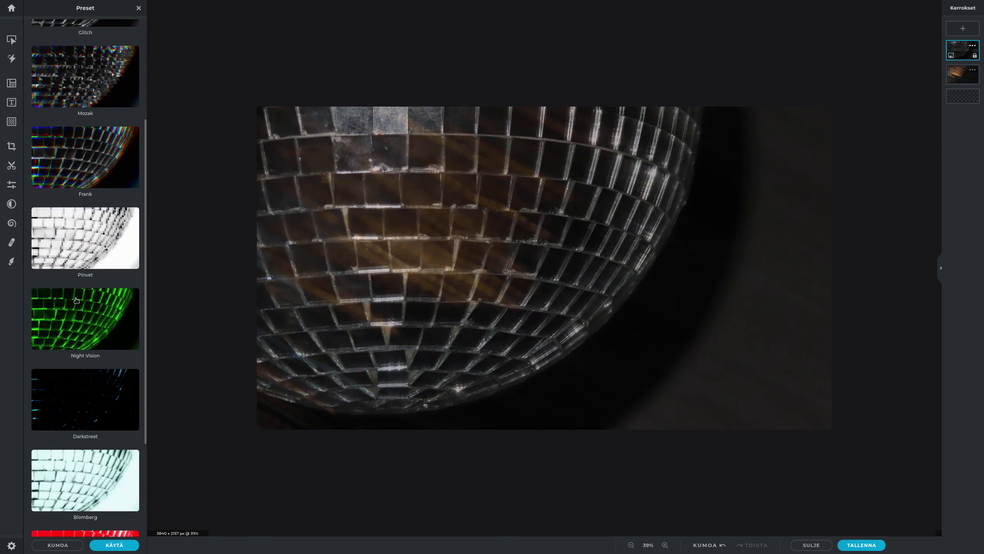
left_click(92, 341)
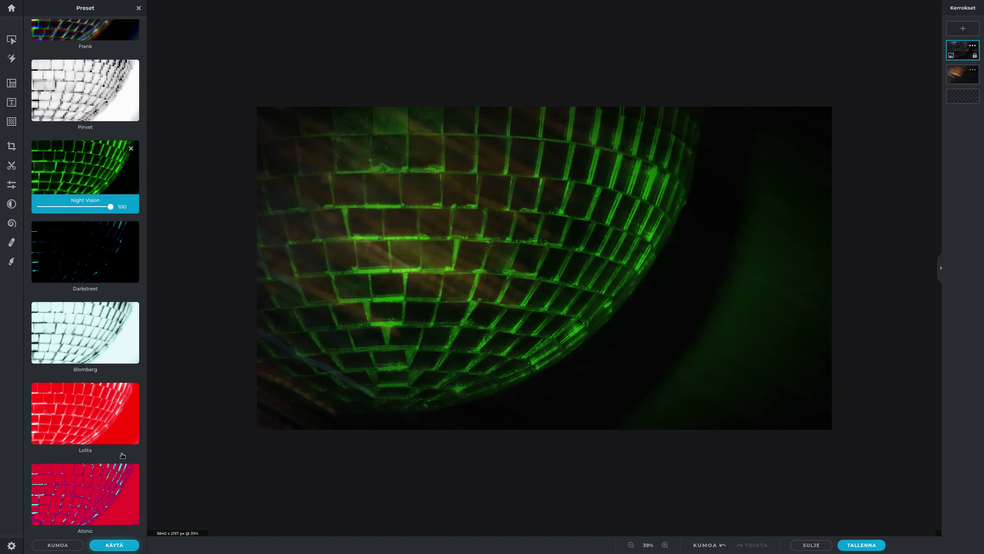
left_click(114, 544)
Step: Adjust the green disco-ball layer to hue -126, exposure 100 and contrast 40, and raise its black level
left_click(11, 185)
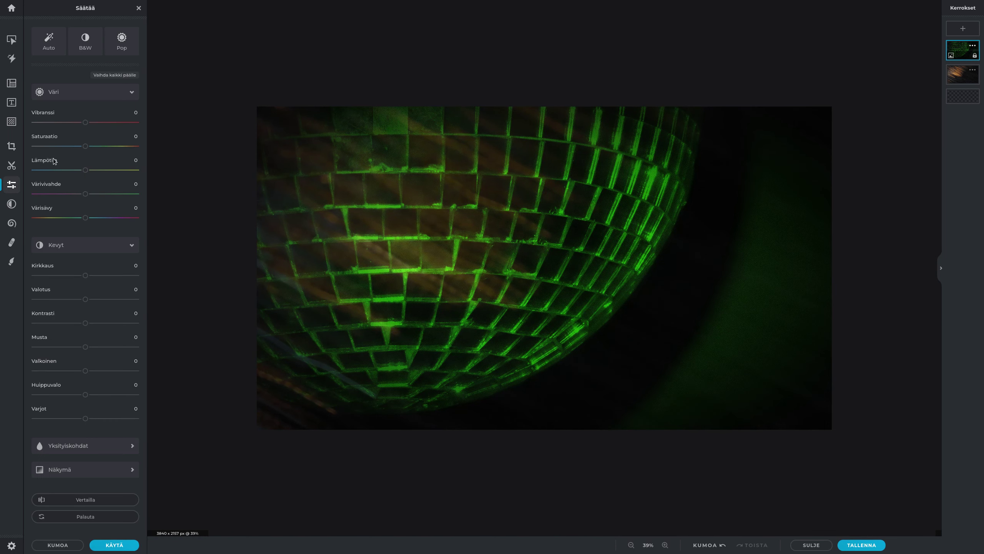
left_click_drag(84, 218, 102, 218)
left_click_drag(86, 299, 114, 298)
left_click_drag(103, 218, 50, 219)
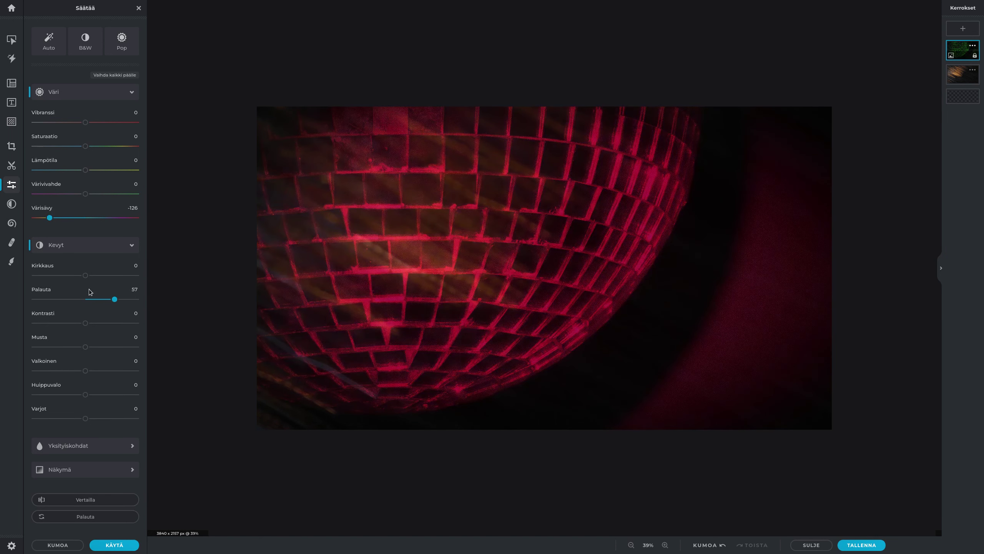
left_click_drag(141, 301, 153, 303)
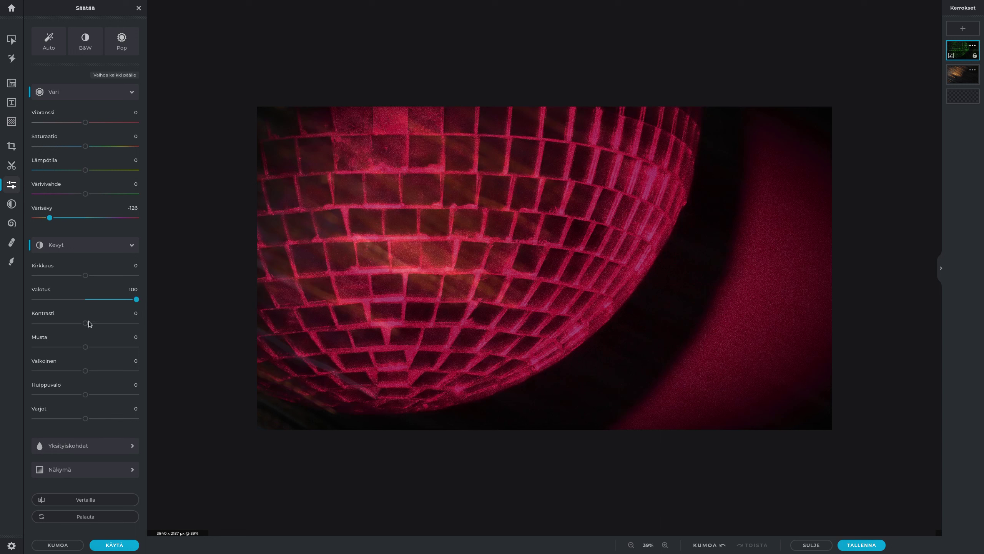
left_click_drag(86, 322, 100, 322)
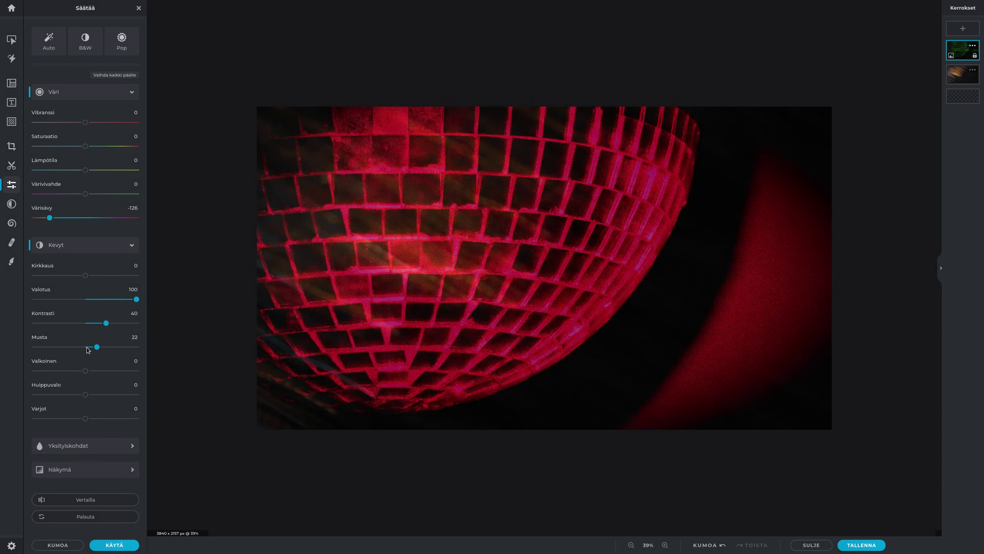
left_click_drag(85, 347, 92, 346)
left_click(114, 545)
scroll(464, 466, "down", 5)
left_click(758, 254)
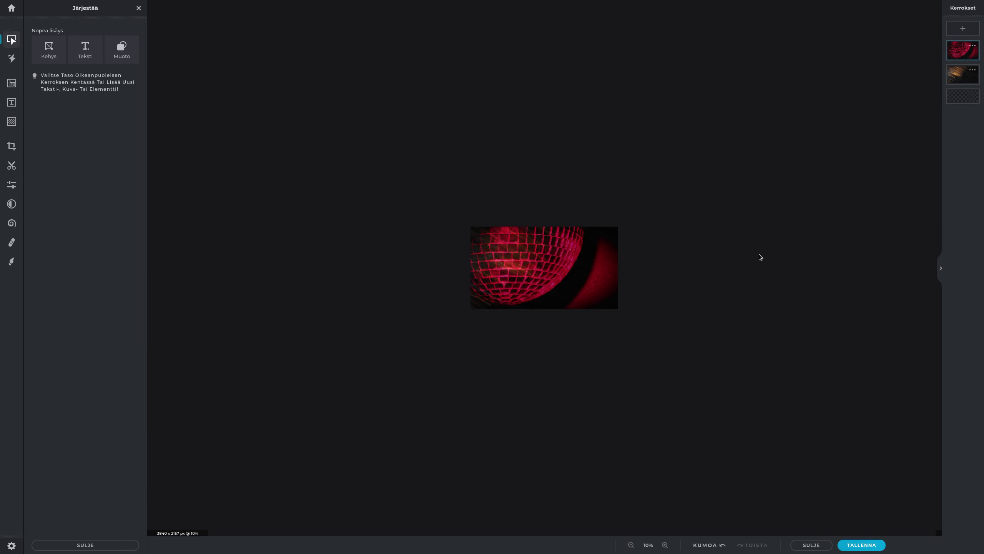
Step: Set the hue of the amber light layer beneath the disco ball to -50 and adjust its exposure
scroll(750, 304, "up", 4)
left_click(955, 76)
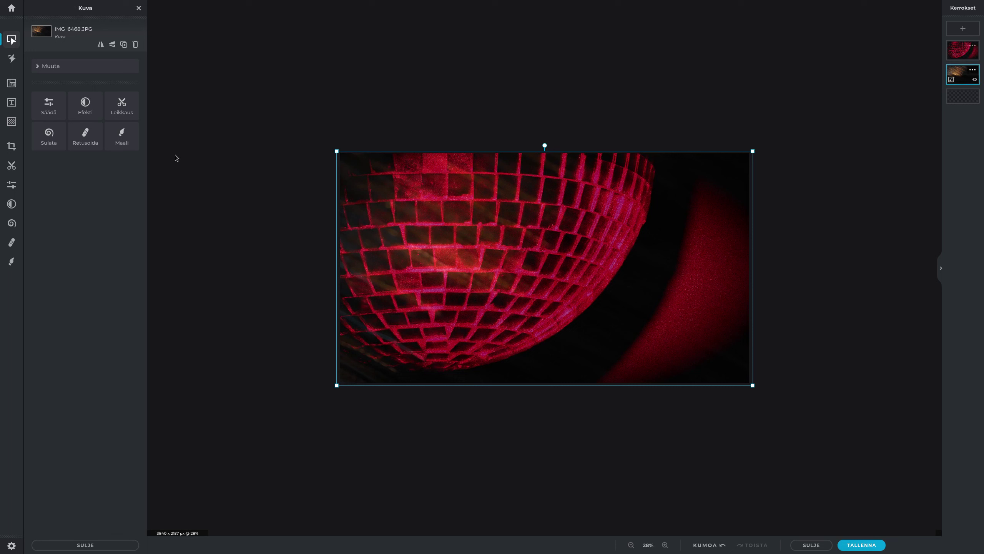
left_click(11, 185)
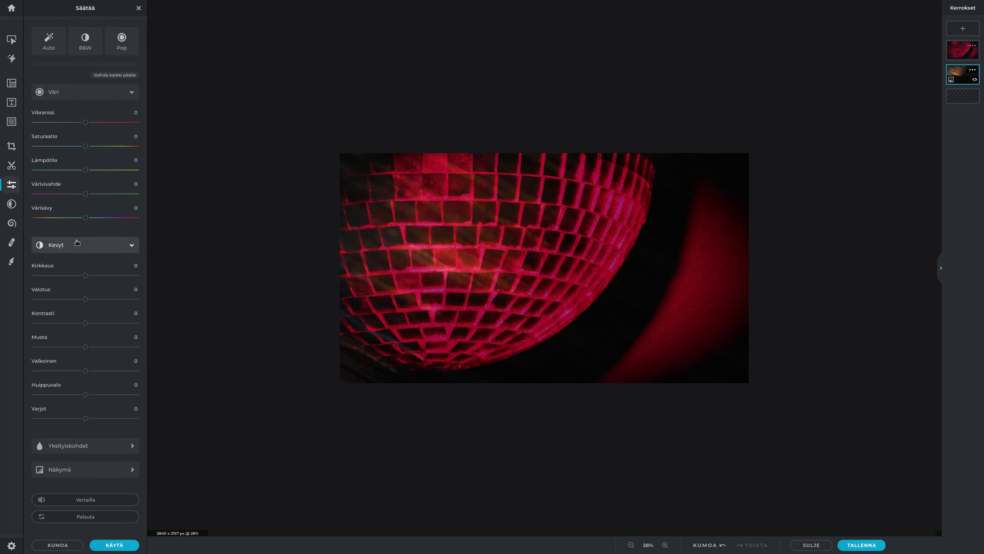
mouse_move(66, 216)
left_mouse_down()
mouse_move(44, 218)
mouse_move(149, 215)
mouse_move(71, 214)
left_mouse_up()
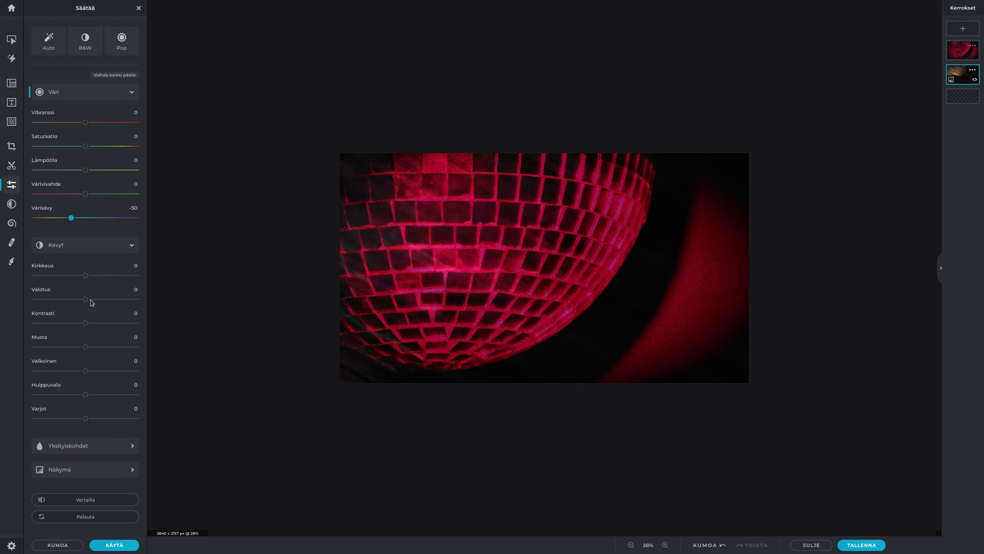
left_click_drag(92, 302, 79, 303)
left_click(114, 545)
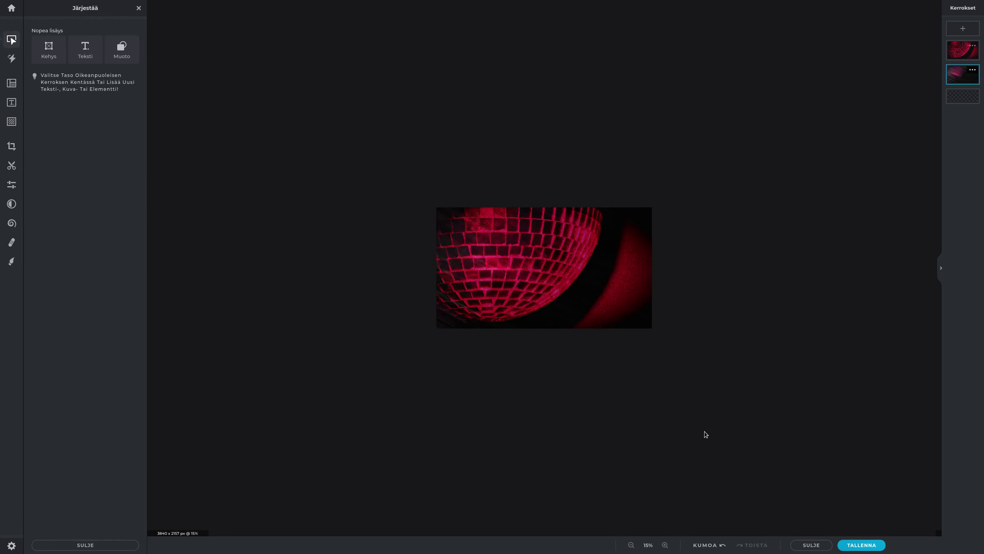
Step: Save the red disco-ball composition as the PNG image IMG_7839
left_click(705, 433)
scroll(706, 433, "down", 1)
left_click(853, 545)
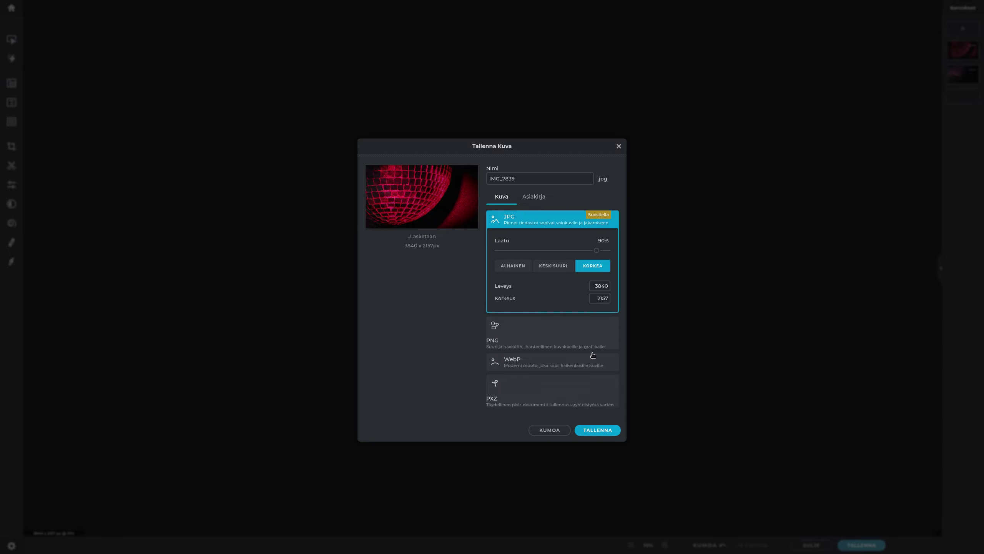
left_click(593, 356)
left_click(598, 371)
scroll(596, 356, "up", 4)
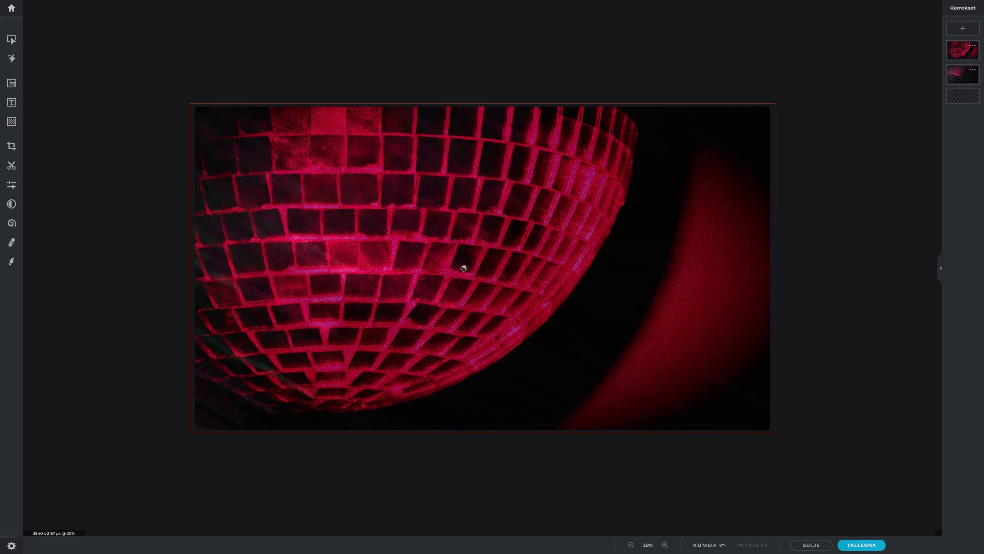
Step: Shrink the cloud layer IMG_7510.JPG from opposite corners so it fits the canvas edges exactly
key("super")
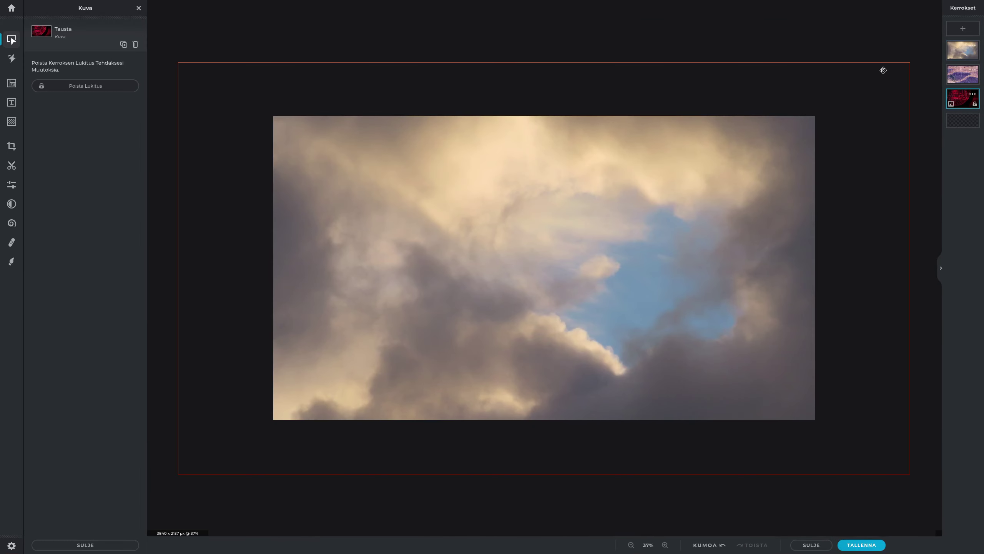
left_click(905, 67)
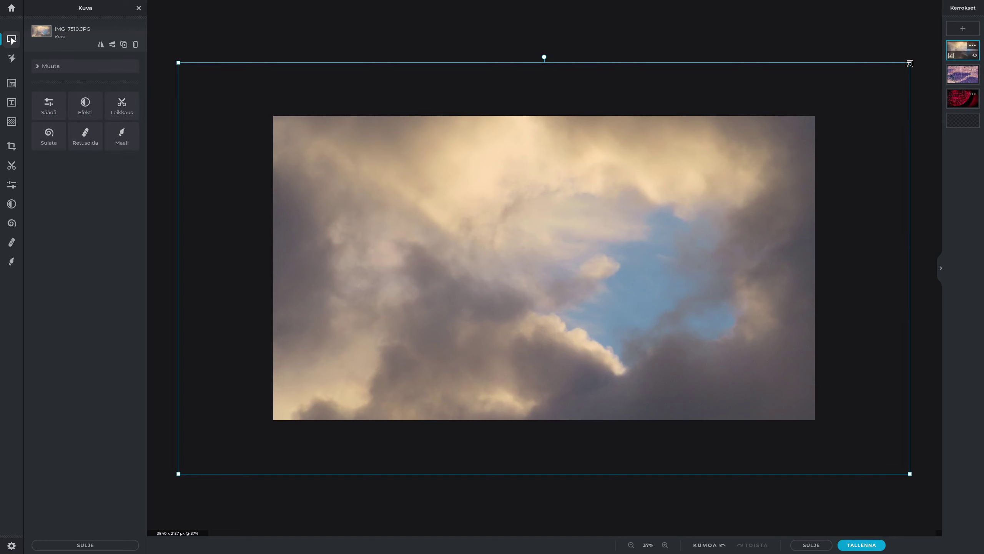
left_click_drag(909, 63, 815, 115)
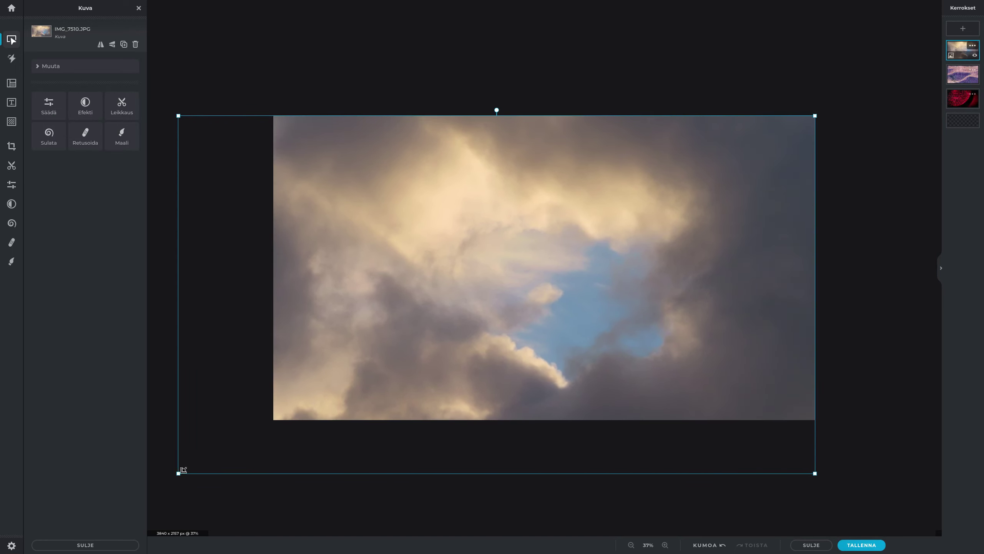
left_click_drag(184, 470, 276, 436)
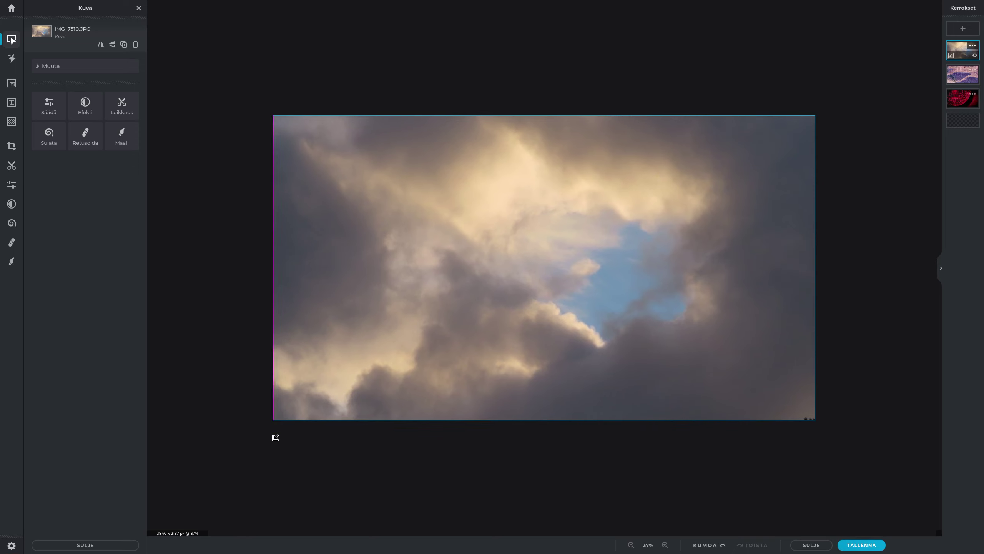
left_click(226, 198)
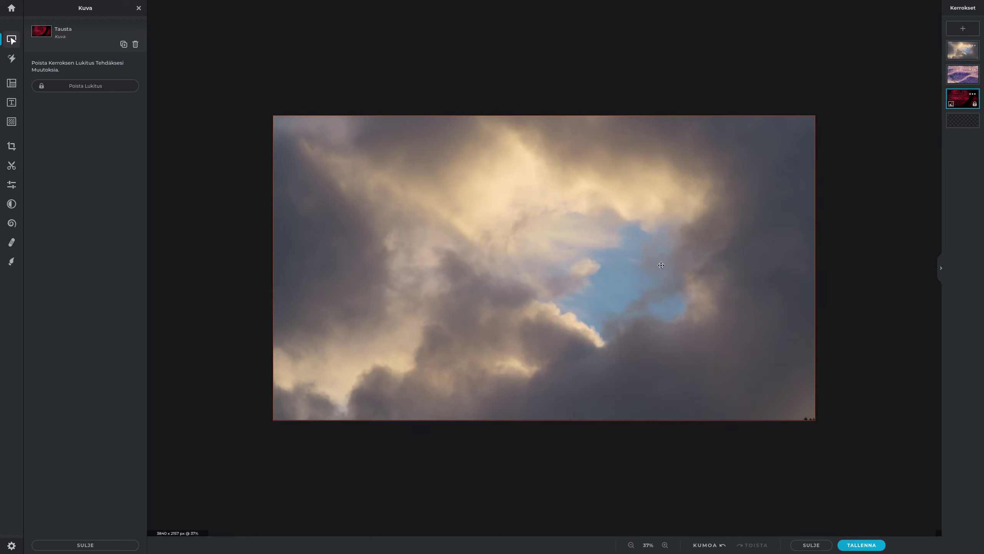
Step: Compare the Anne, Hagrid and Josh presets on the cloud layer and apply Hagrid at 100
left_click(694, 242)
left_click(11, 203)
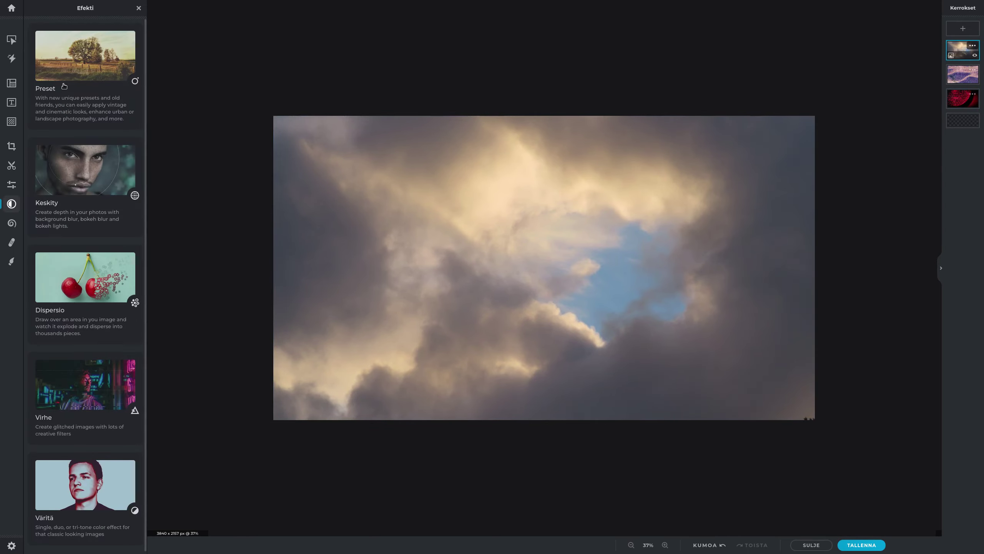
left_click(68, 70)
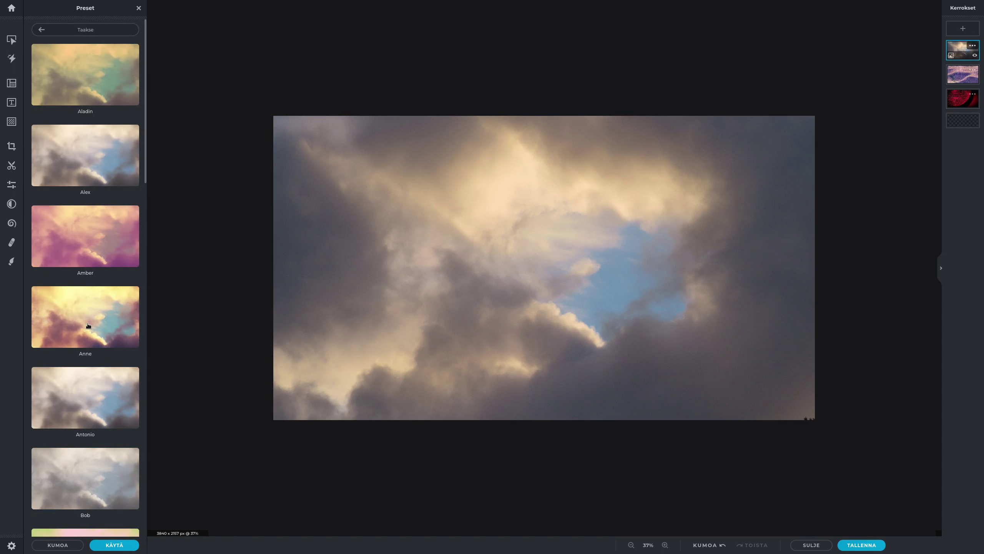
left_click(90, 341)
scroll(107, 418, "down", 5)
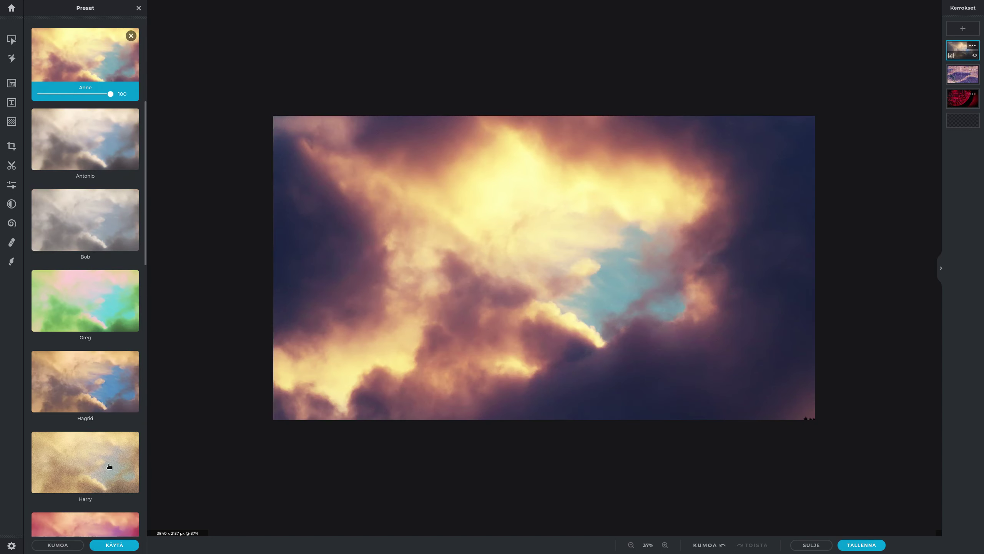
scroll(107, 418, "down", 5)
left_click(112, 112)
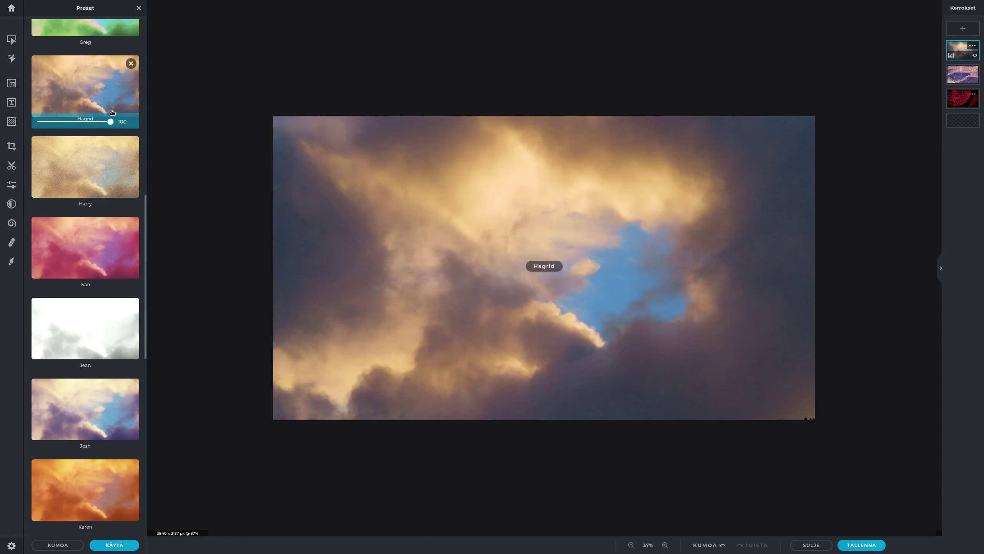
left_click(100, 411)
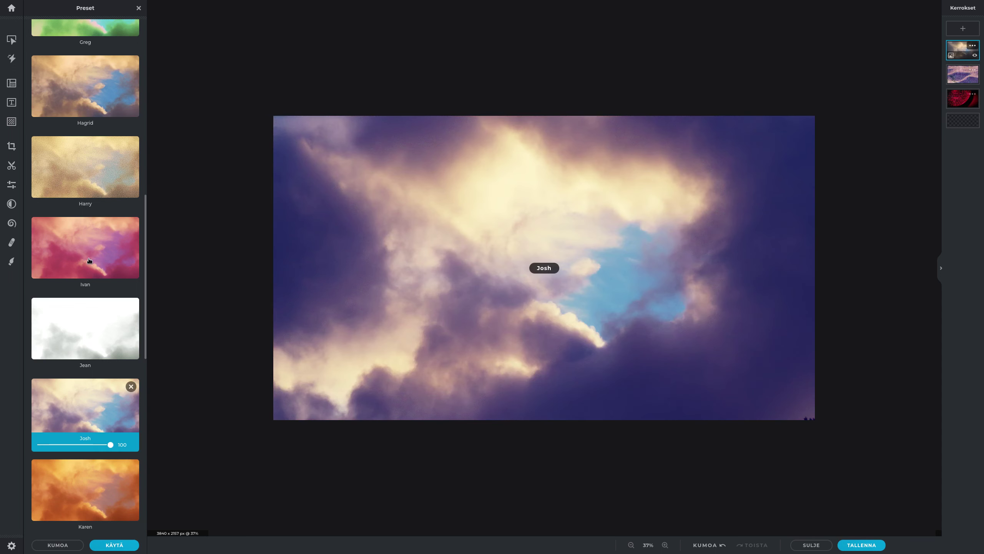
left_click(110, 155)
left_click(94, 111)
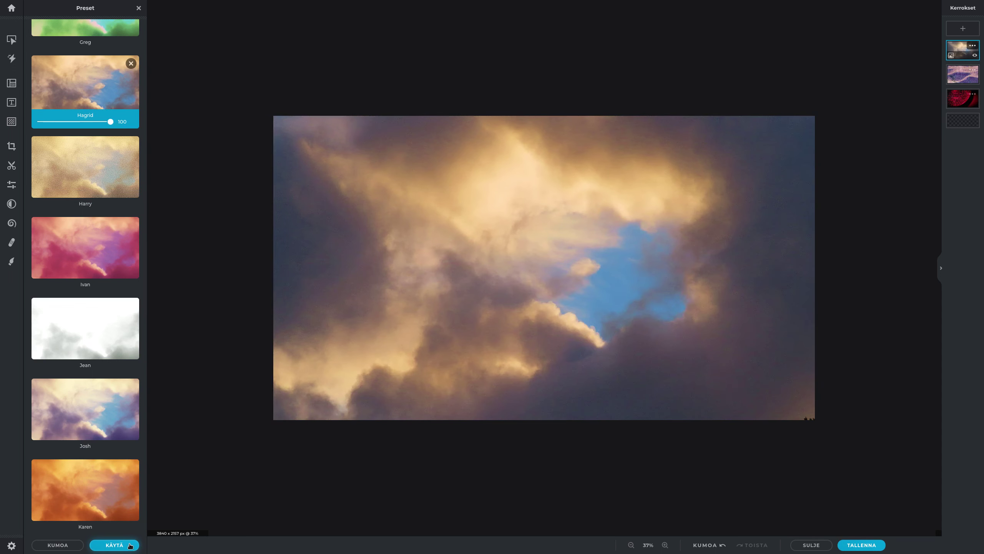
Step: Save the restyled cloud picture as the transparent PNG image IMG_7839(8)
scroll(484, 446, "down", 5)
left_click(541, 426)
scroll(542, 426, "down", 3)
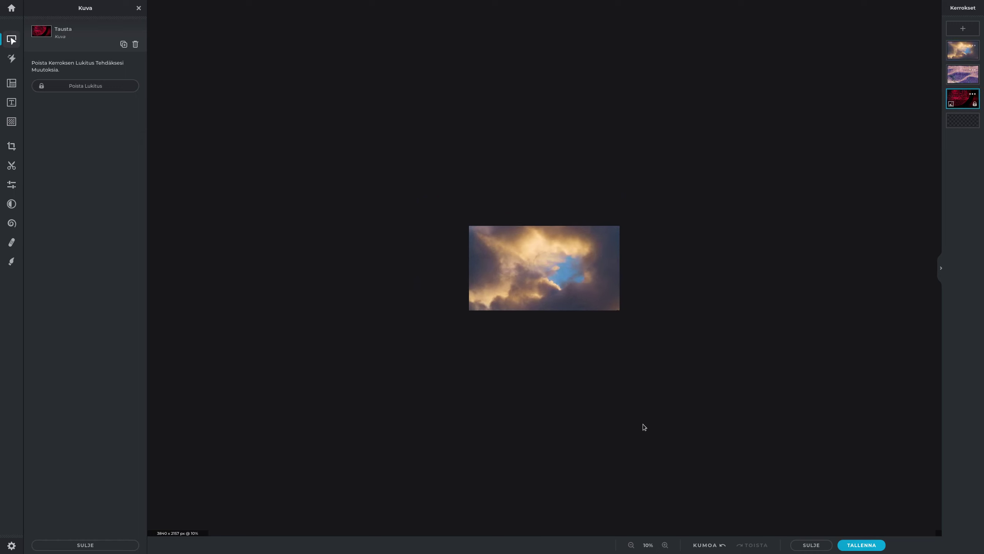
left_click(856, 545)
left_click(535, 322)
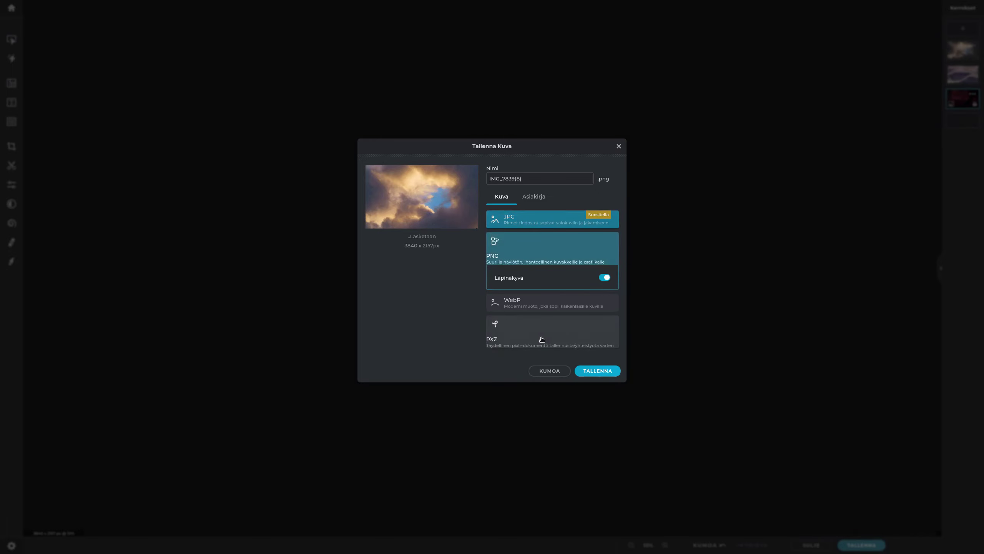
left_click(585, 369)
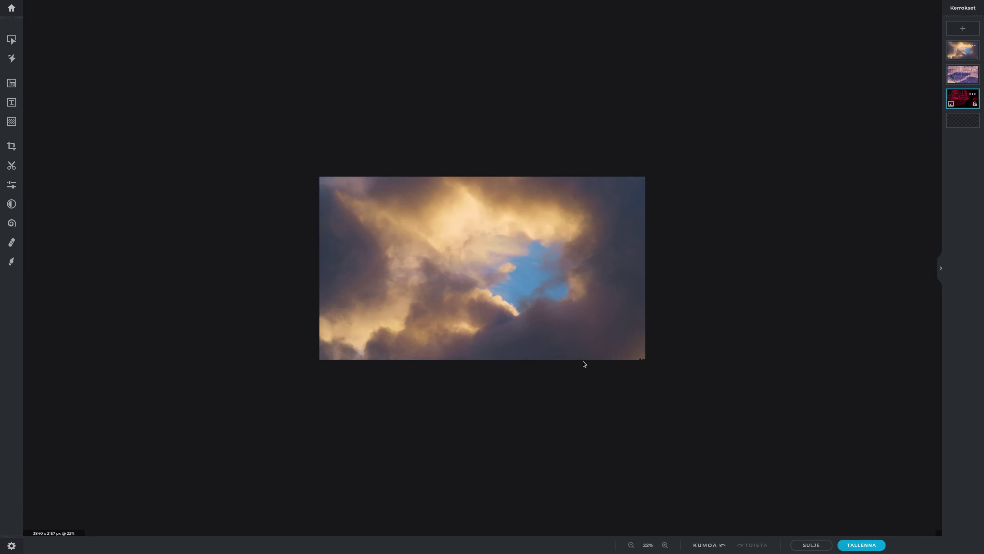
Step: Move the red disco-ball background layer above the cloud layer and set its opacity to 49
left_click_drag(955, 94, 964, 45)
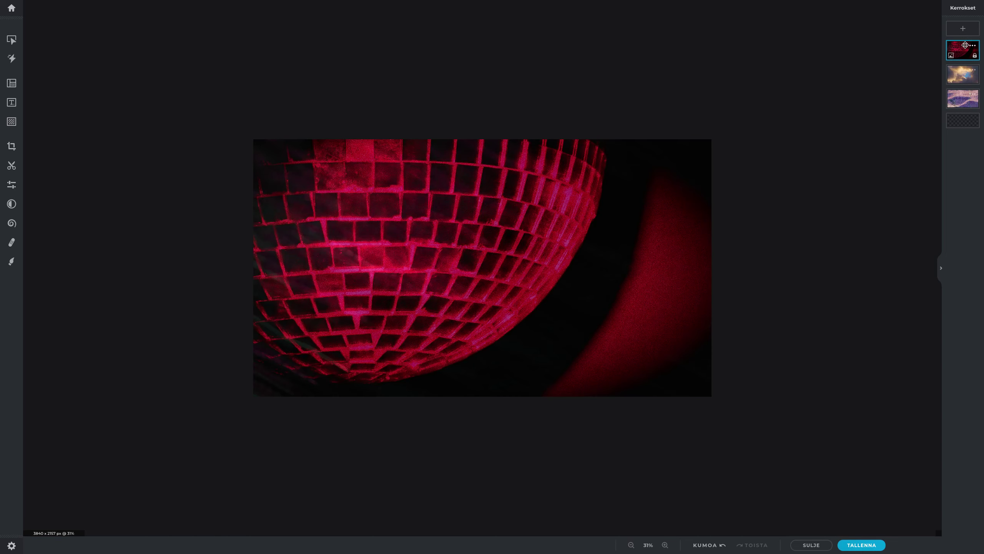
left_click(973, 46)
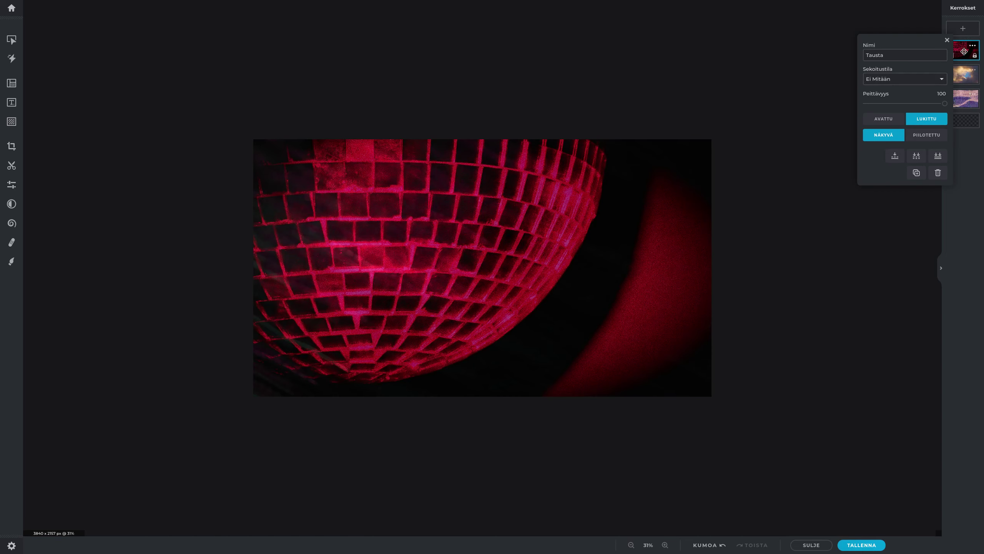
left_click(938, 103)
left_click_drag(938, 104, 914, 104)
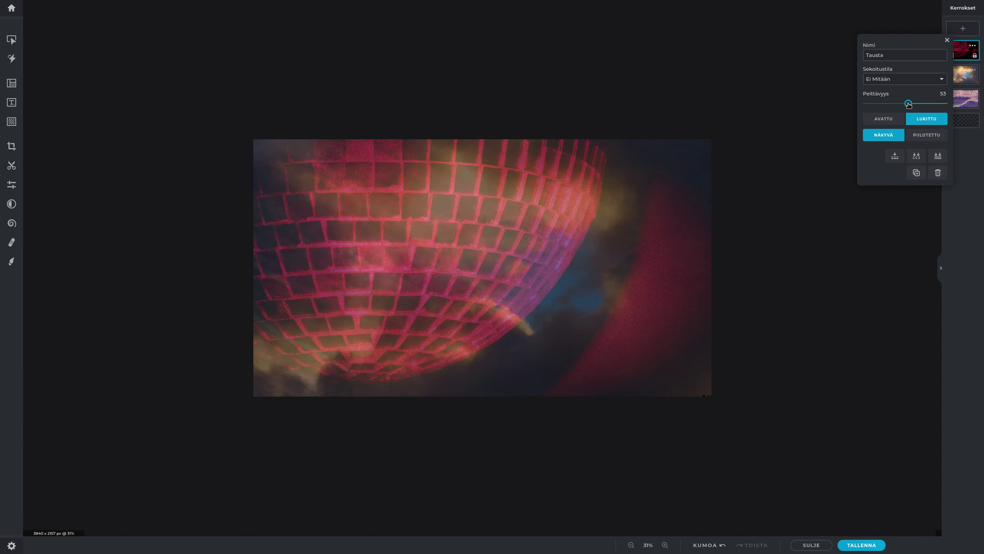
left_click(946, 40)
left_click(868, 190)
Step: Save the blended disco-ball and cloud composition as the transparent PNG image IMG_7839(8)
scroll(848, 244, "down", 5)
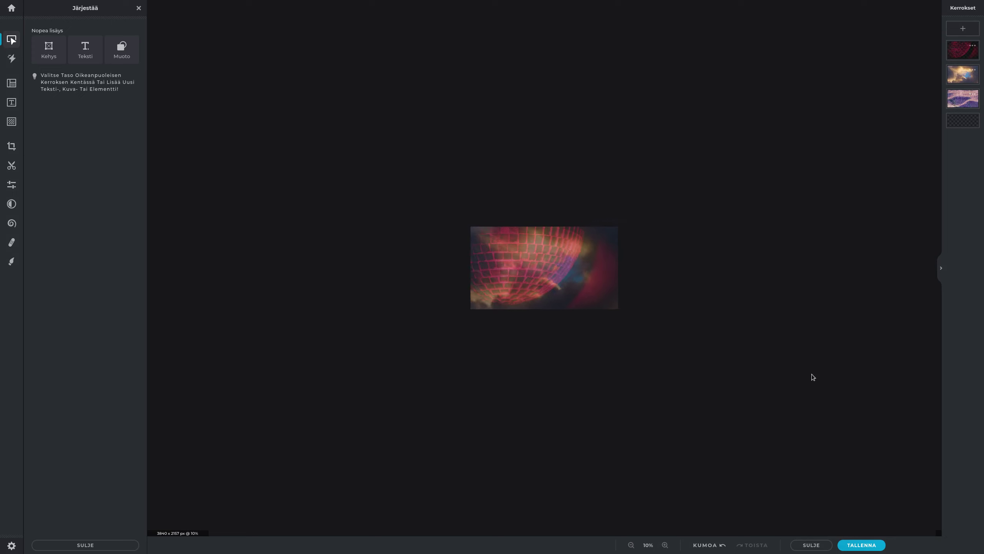
left_click(859, 544)
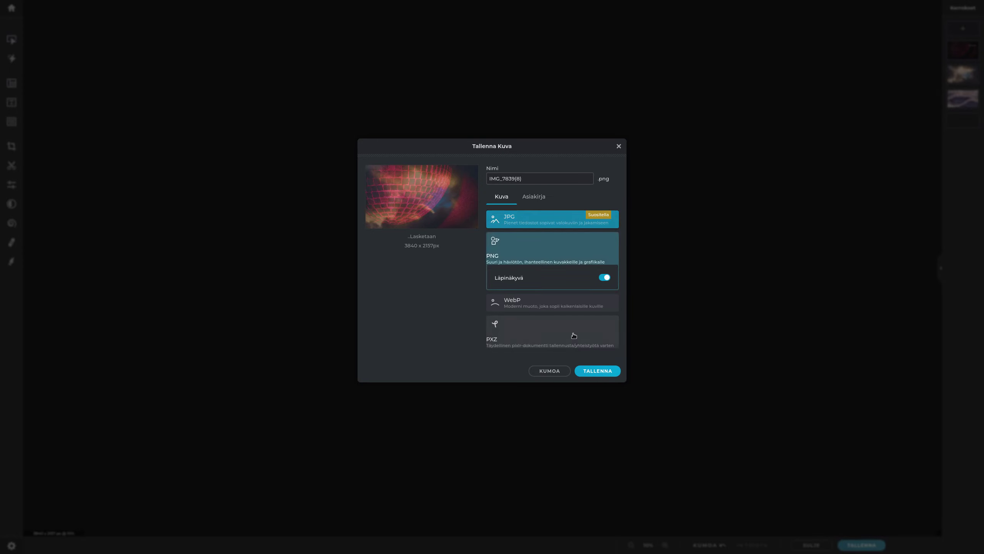
left_click(593, 369)
Step: Move the purple dune layer above the disco-ball and cloud layers
scroll(643, 267, "up", 5)
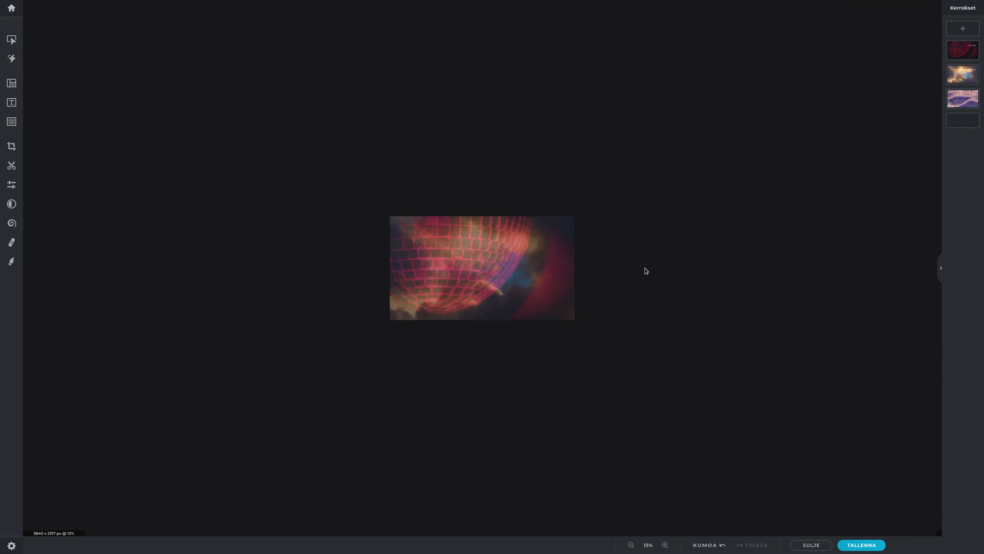
scroll(639, 257, "up", 3)
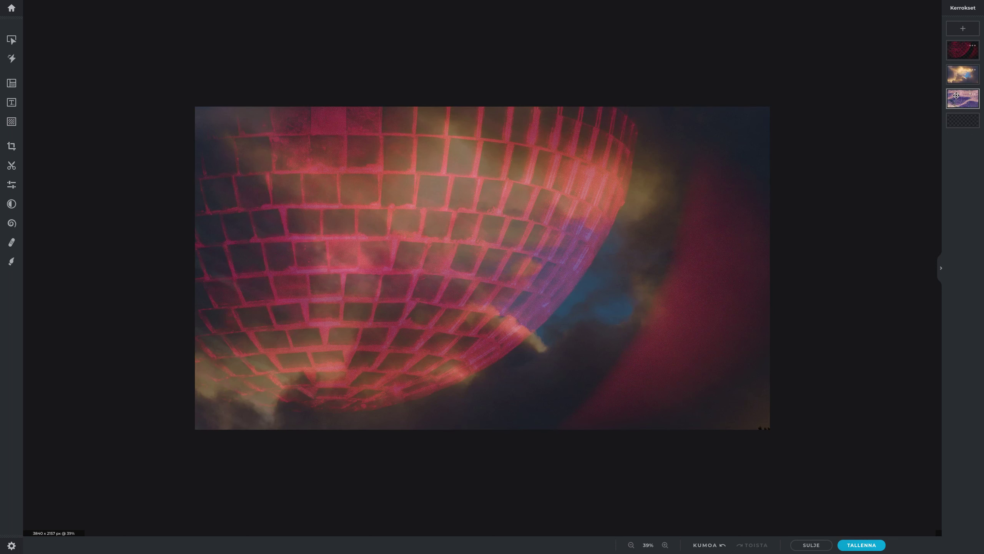
left_click_drag(963, 98, 961, 53)
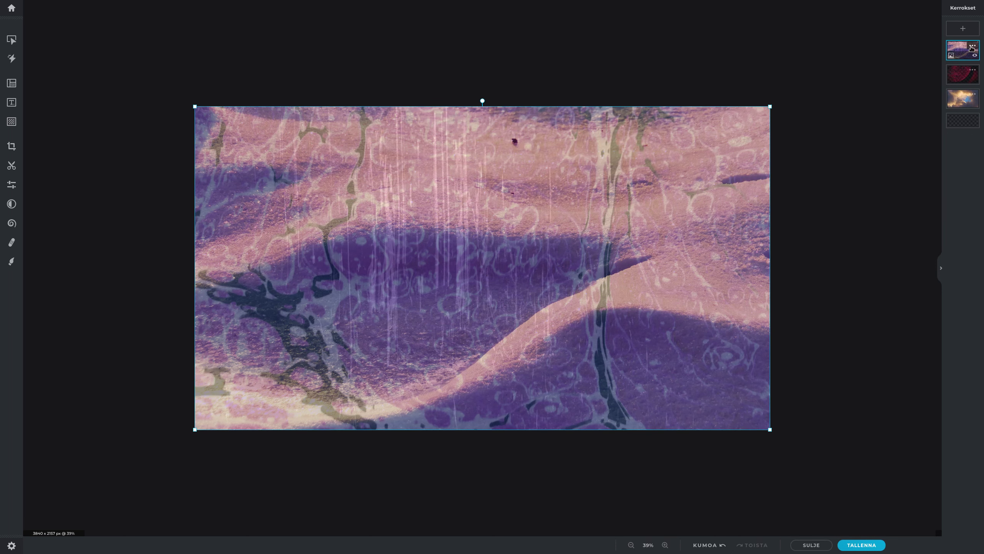
Step: Lower the purple dune layer's opacity to 38
left_click(972, 47)
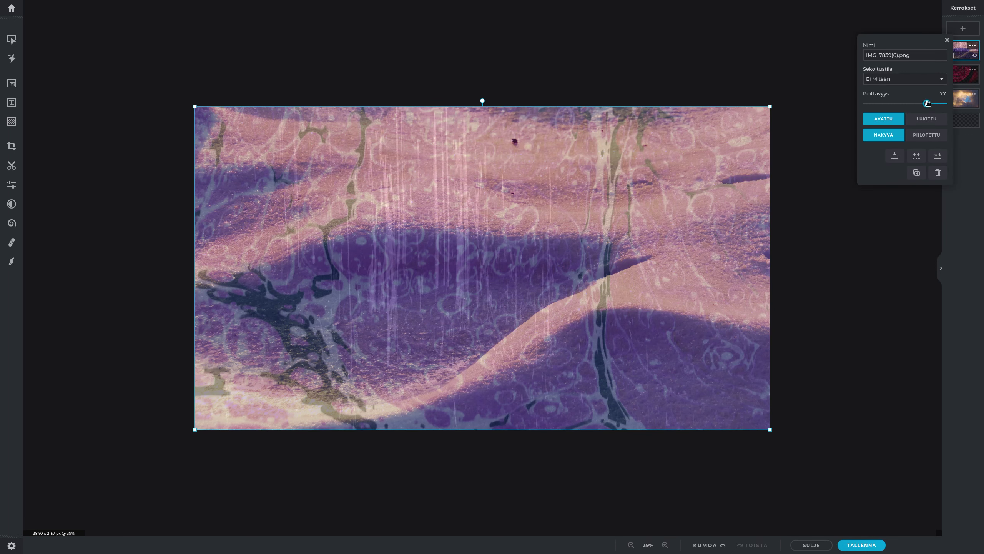
left_click_drag(945, 103, 909, 103)
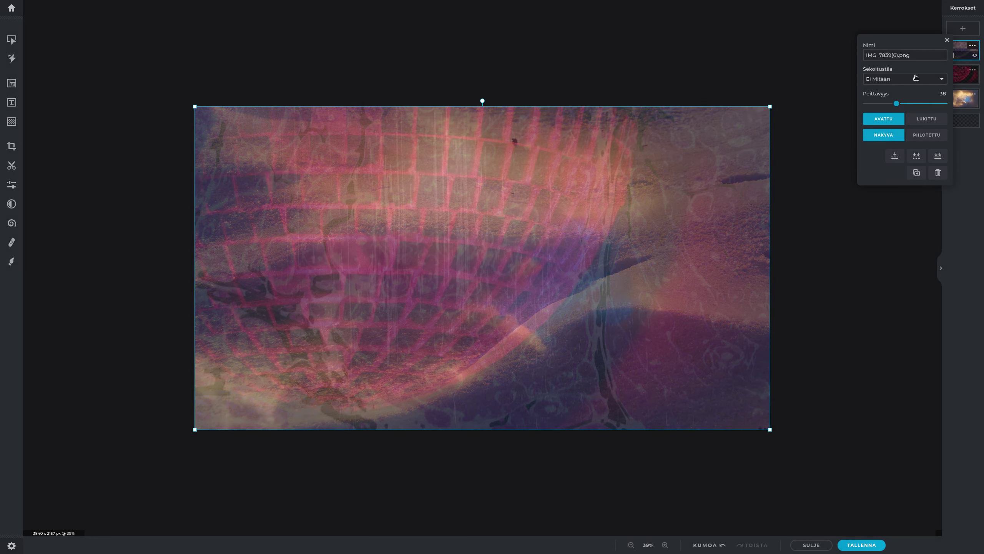
left_click(946, 40)
Step: Move the purple dune layer below the disco-ball and cloud layers, with its opacity at 100
left_click_drag(957, 66, 951, 155)
left_click(971, 70)
left_click(944, 65)
left_click(972, 94)
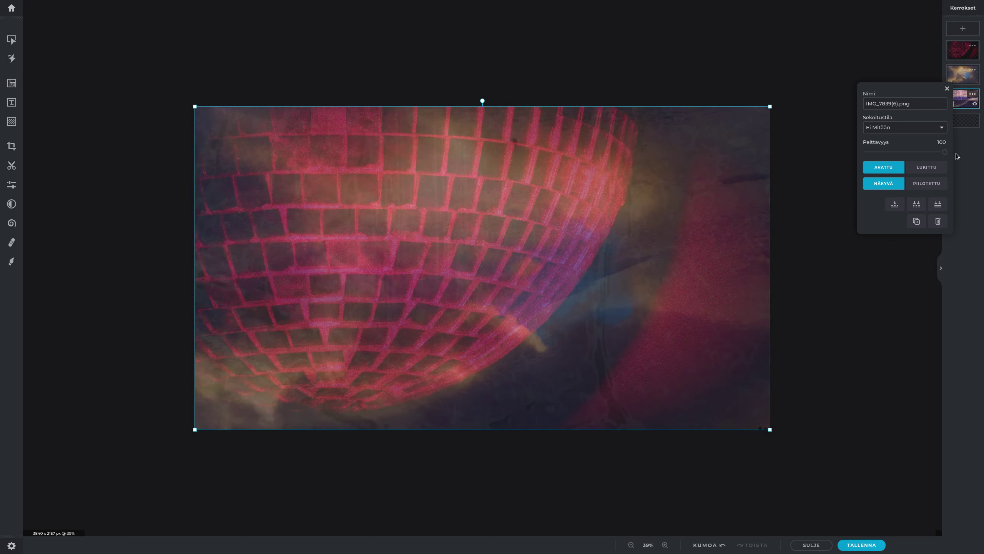
left_click(946, 89)
Step: Shift the purple dune layer horizontally to the right beneath the disco-ball and cloud layers and deselect it
scroll(836, 242, "down", 1)
scroll(836, 242, "down", 5)
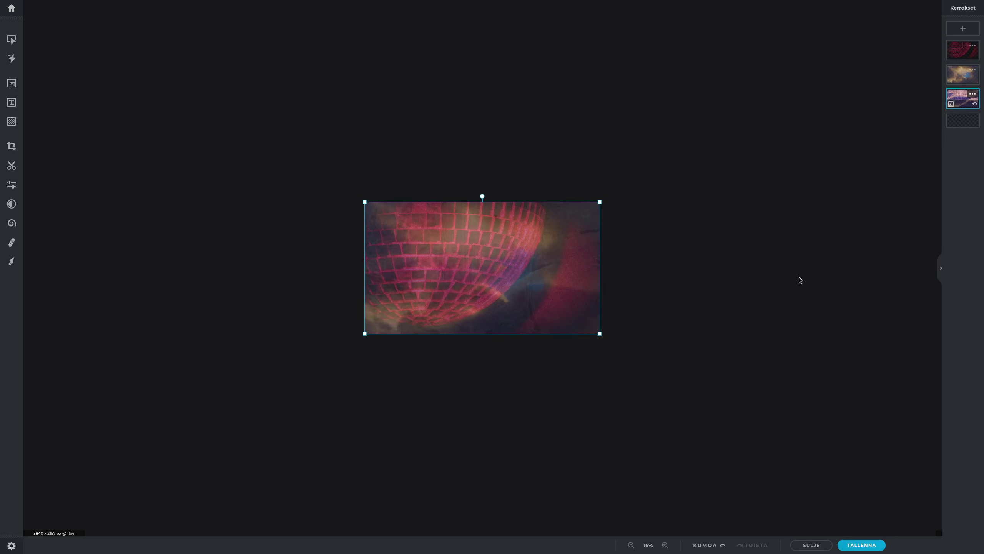
left_click_drag(553, 225, 585, 224)
left_click(702, 277)
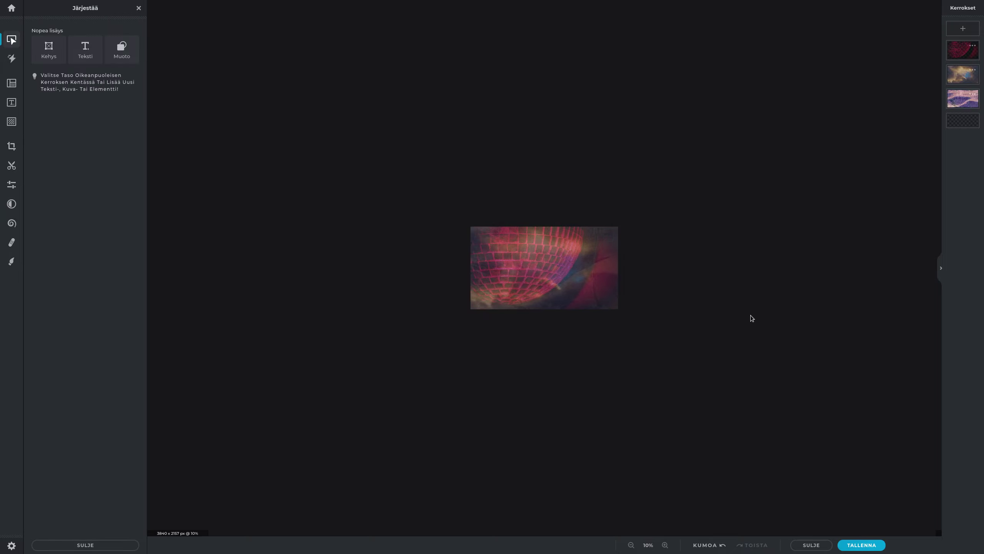
Step: Save the three-layer disco-ball, cloud and dune composition as the PNG image IMG_7839(8)
left_click(857, 544)
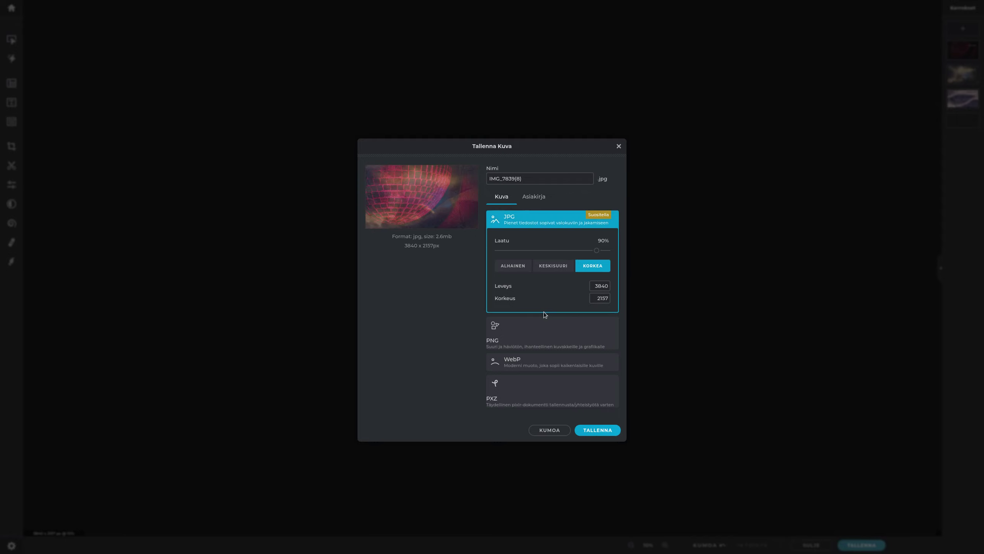
left_click(544, 322)
left_click(592, 368)
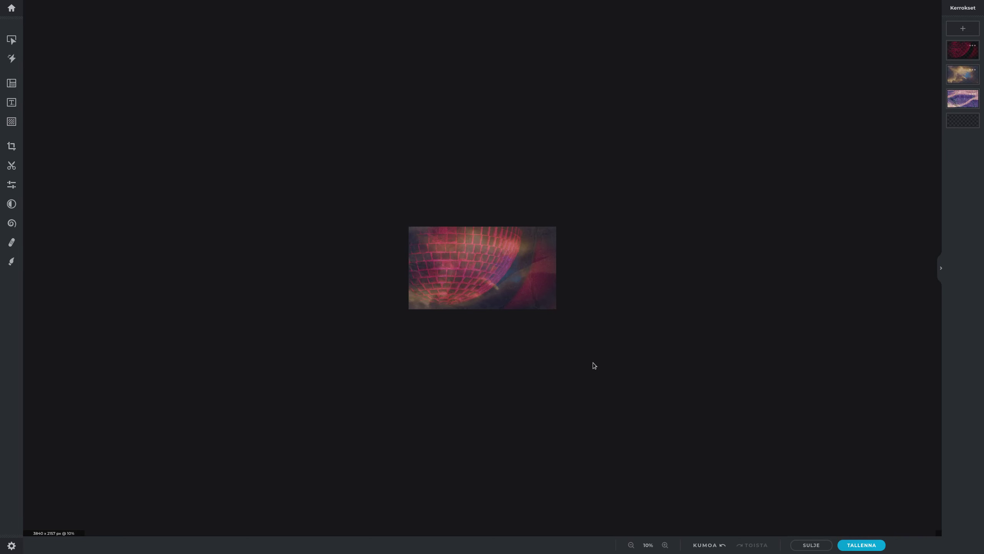
scroll(565, 329, "up", 3)
scroll(556, 311, "up", 3)
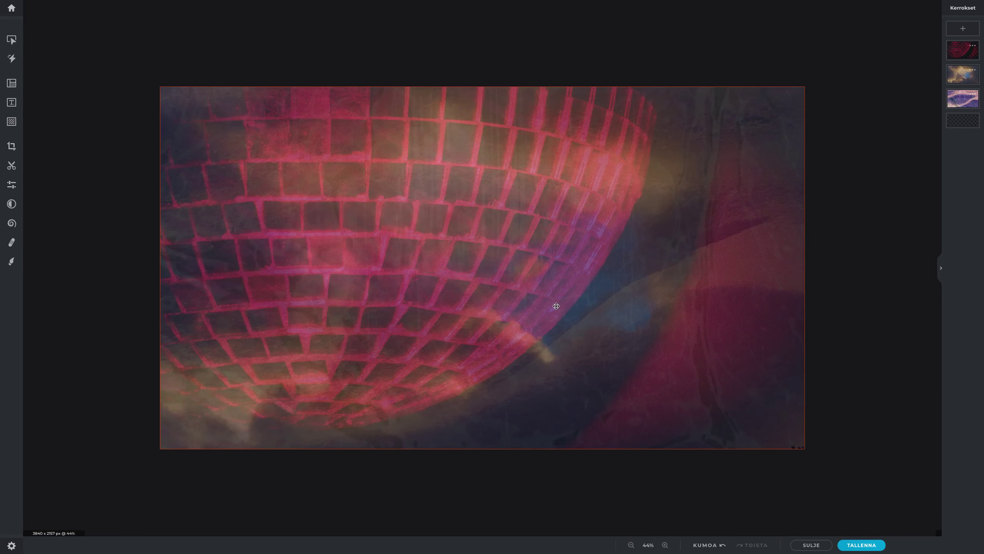
key("super")
left_click(212, 186)
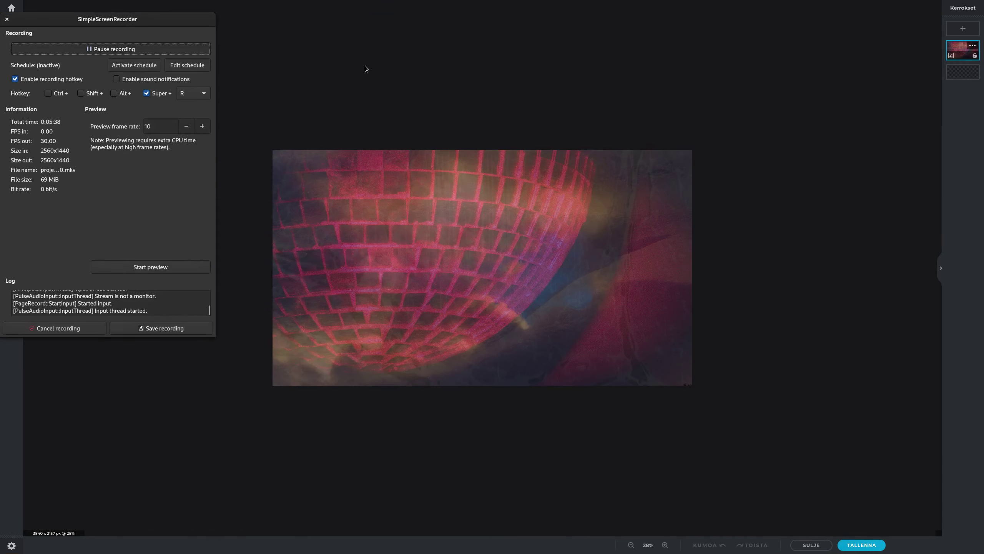
left_click(365, 65)
Step: Preview the Anne preset on the flattened disco-ball picture and judge the result at a reduced size
left_click(11, 204)
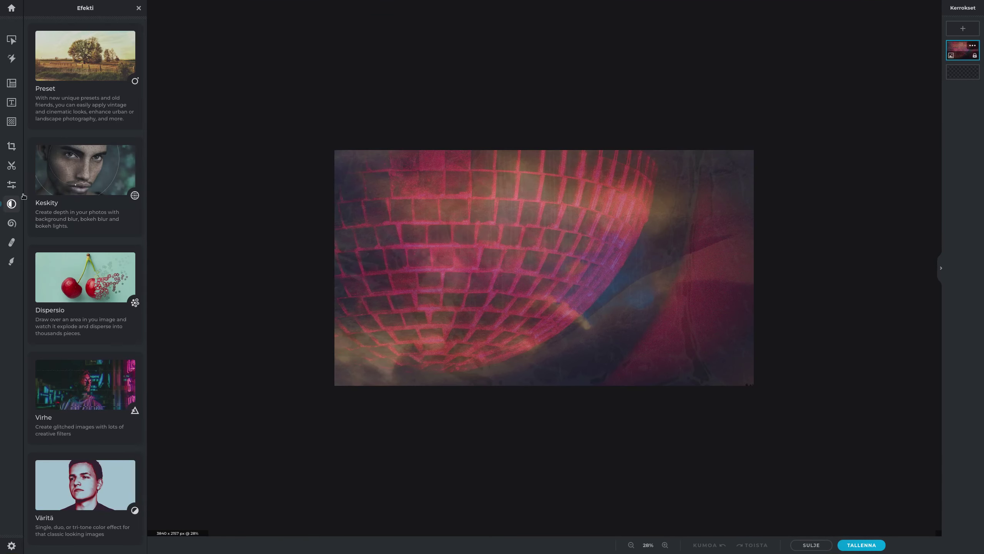
left_click(72, 74)
left_click(71, 130)
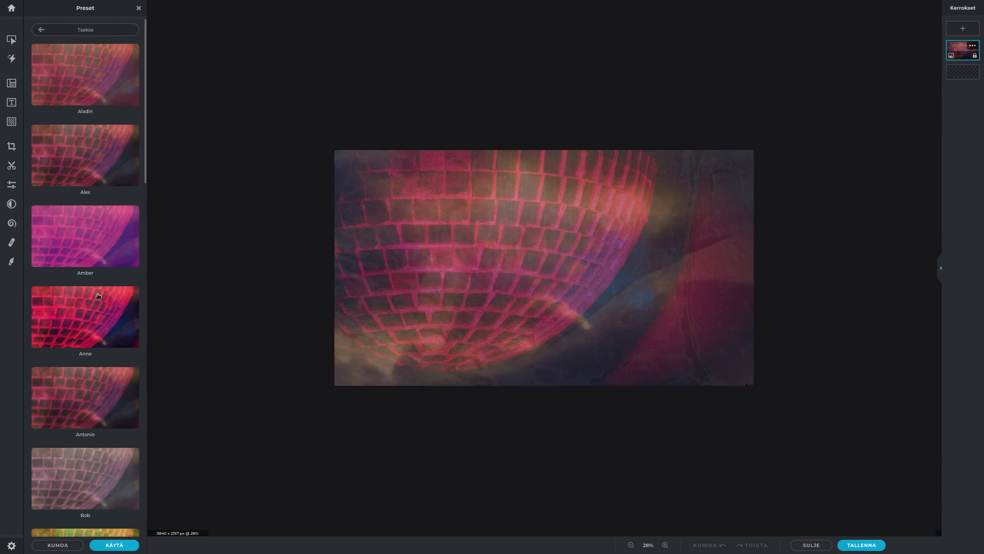
left_click(99, 334)
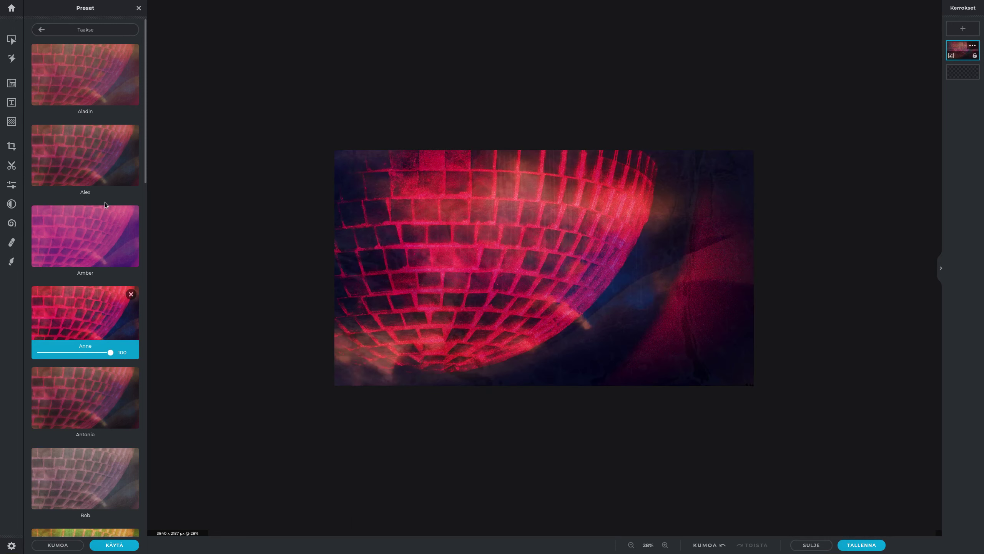
scroll(449, 247, "down", 2)
scroll(448, 247, "down", 1)
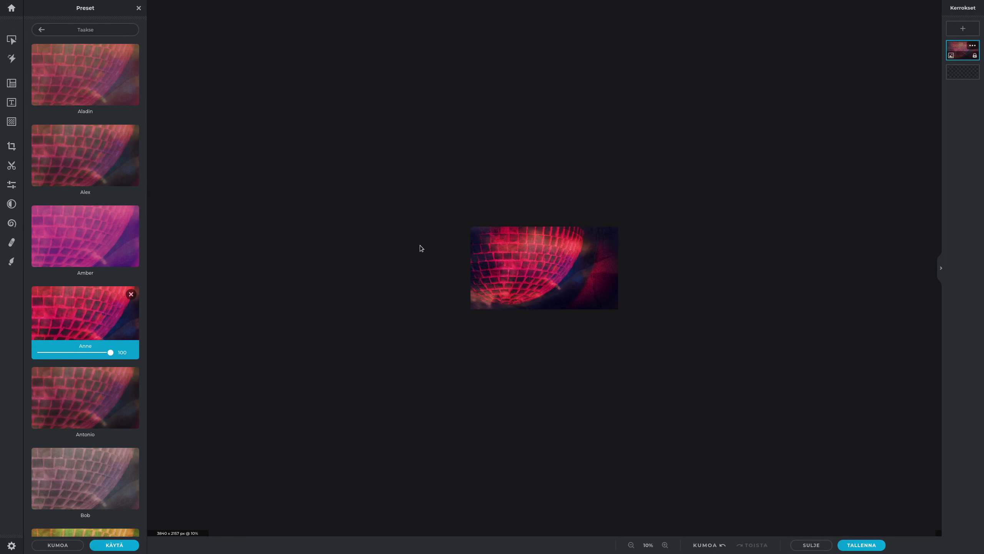
left_click(94, 167)
left_click(97, 338)
Step: Compare the Greg and Sara presets with Anne on the disco-ball picture
scroll(130, 347, "down", 10)
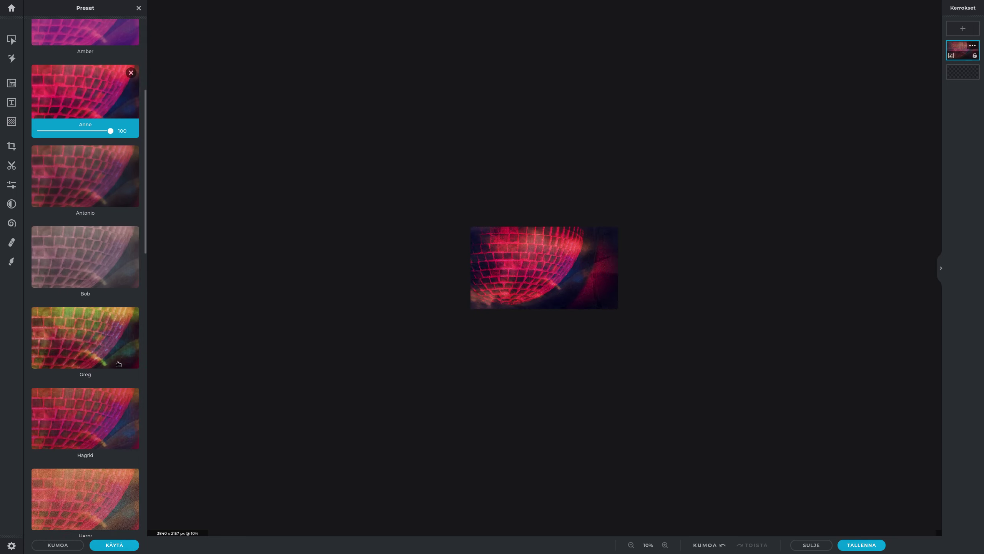
left_click(100, 212)
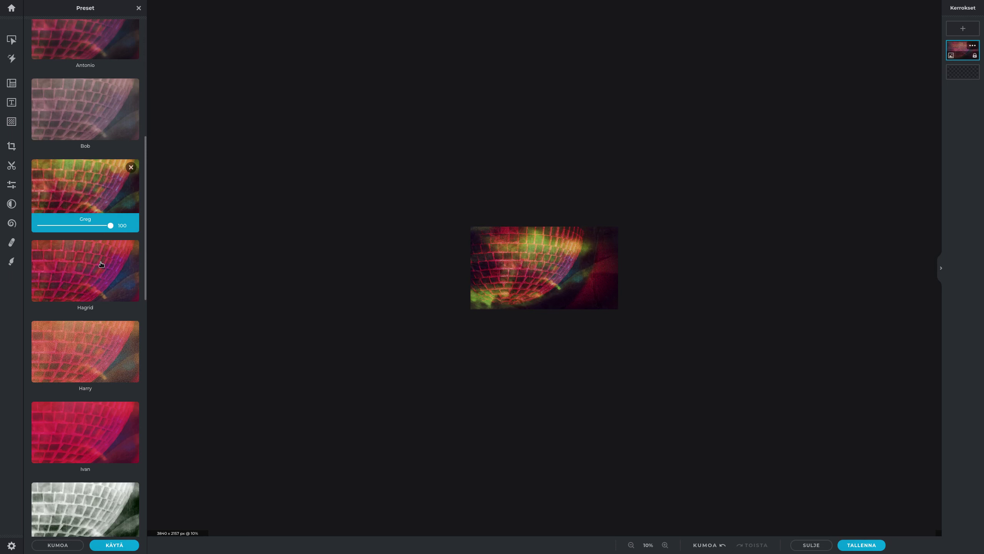
scroll(92, 350, "down", 14)
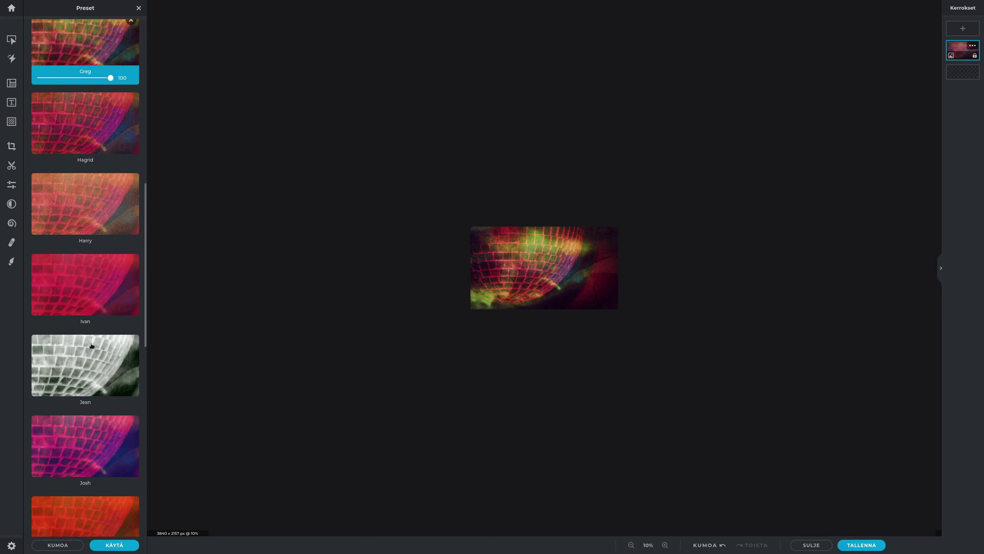
scroll(93, 372, "down", 4)
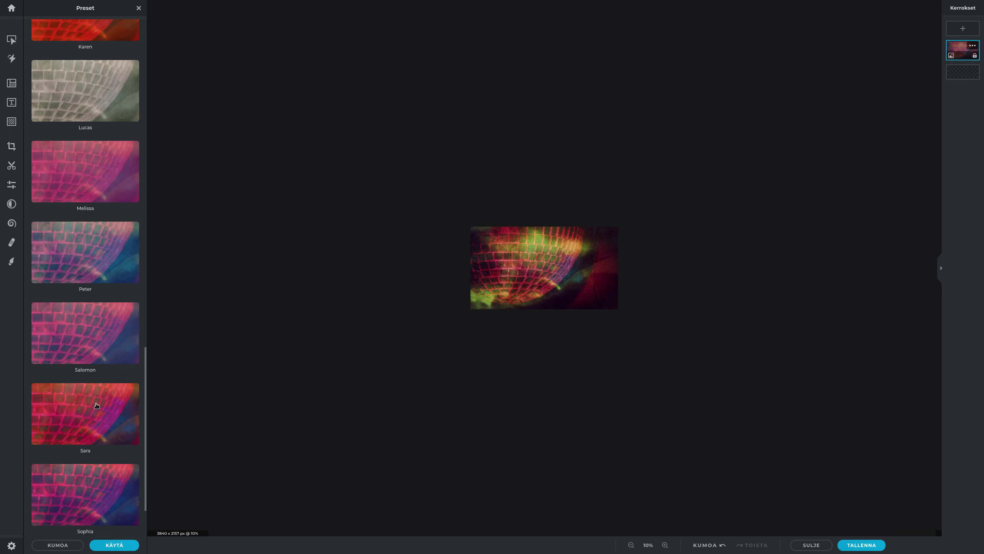
left_click(96, 405)
scroll(100, 232, "up", 20)
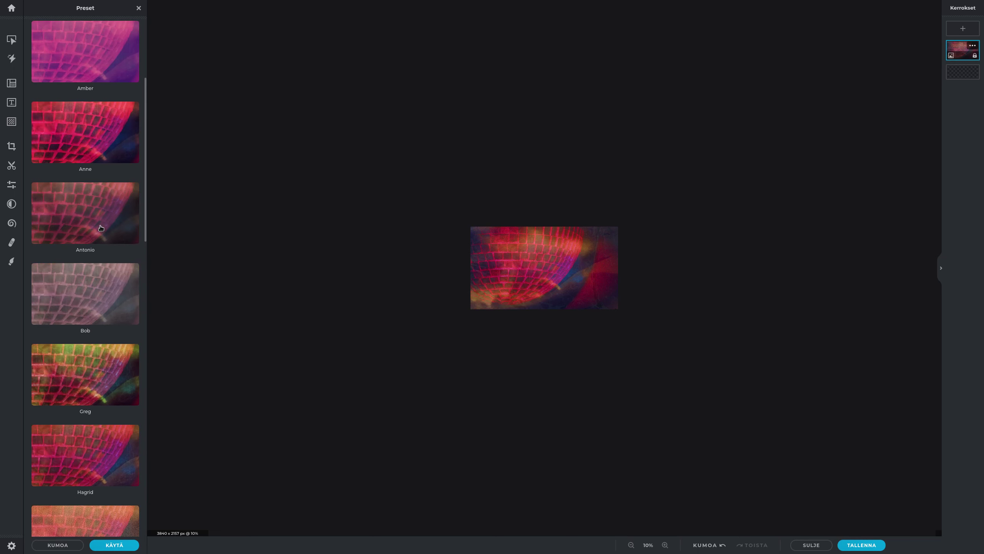
left_click(92, 157)
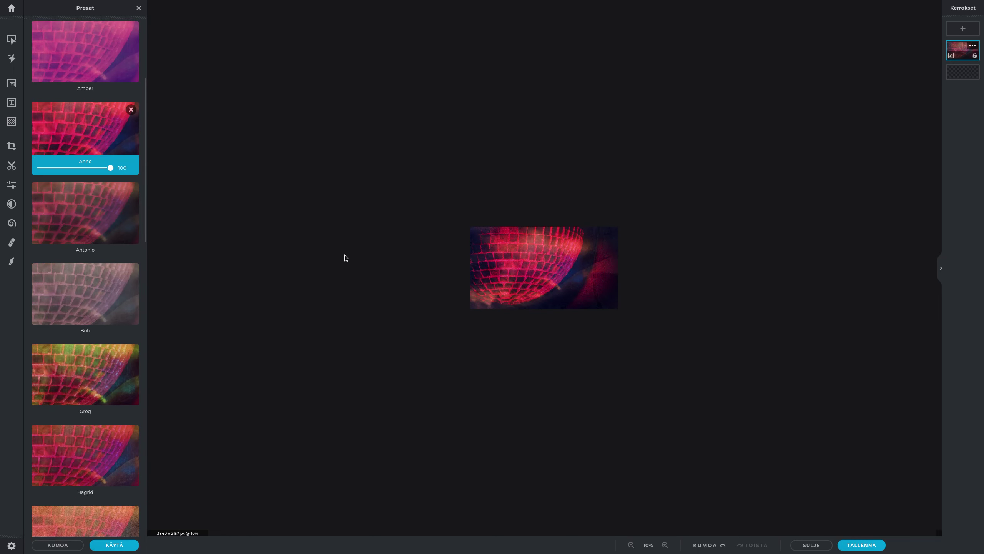
Step: Apply the Greg preset to the disco-ball picture at strength 100
left_click(74, 216)
left_click(92, 323)
left_click(92, 372)
scroll(92, 324, "down", 4)
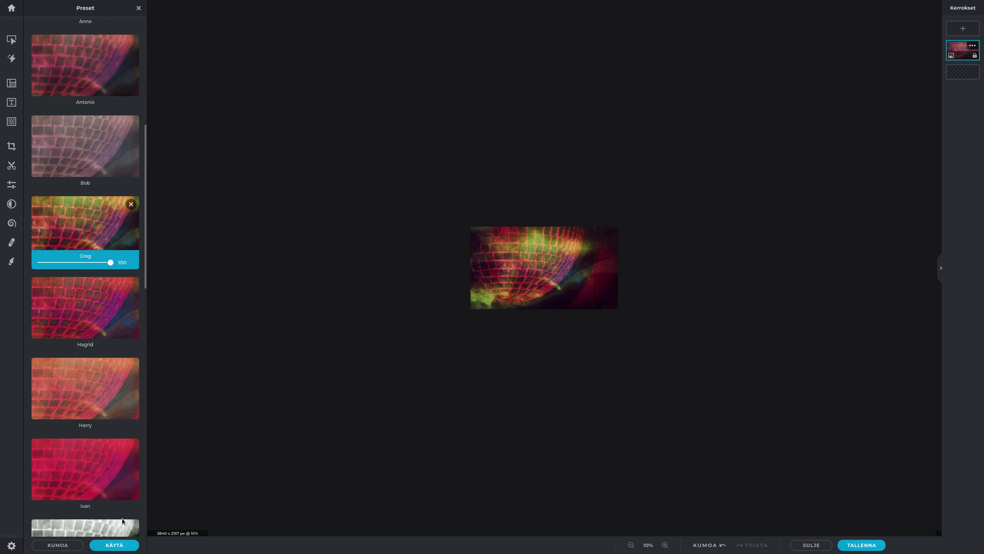
left_click(115, 544)
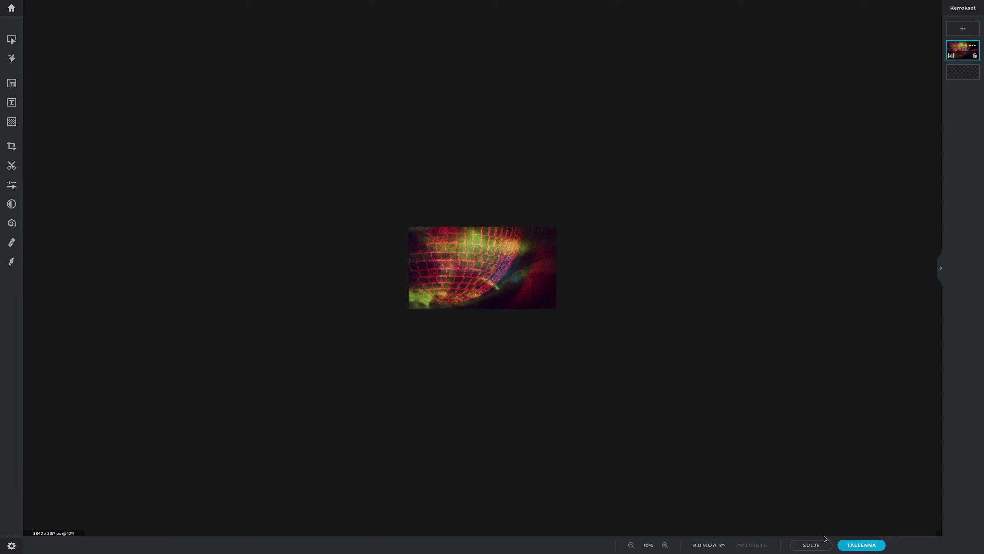
Step: Save the Greg-styled picture as the transparent PNG image IMG_7839(8)(3)
left_click(861, 544)
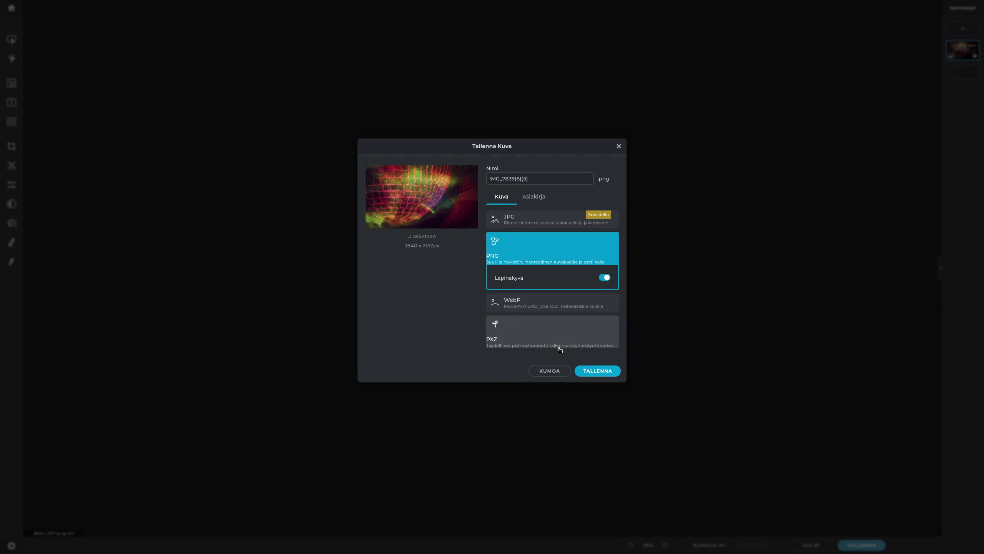
left_click(585, 369)
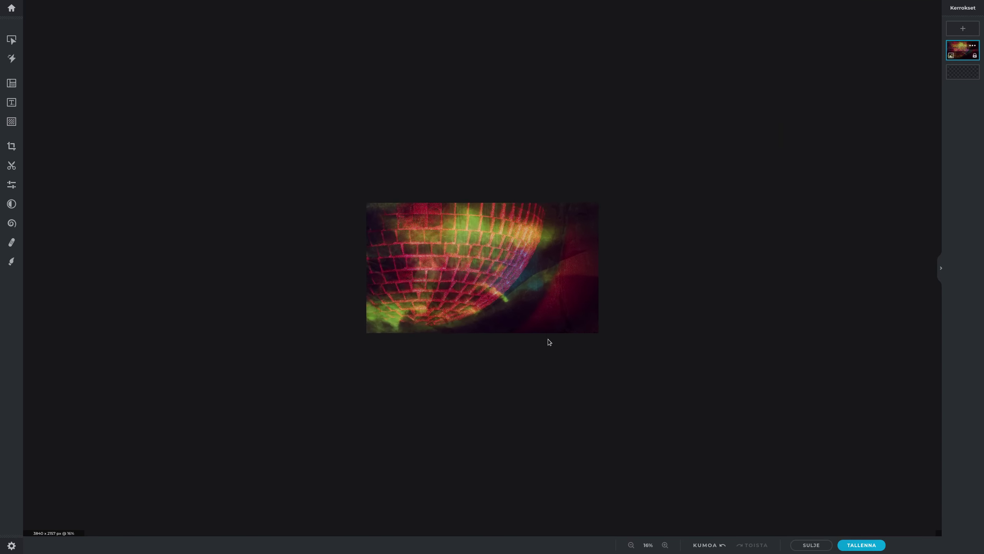
scroll(544, 325, "up", 5)
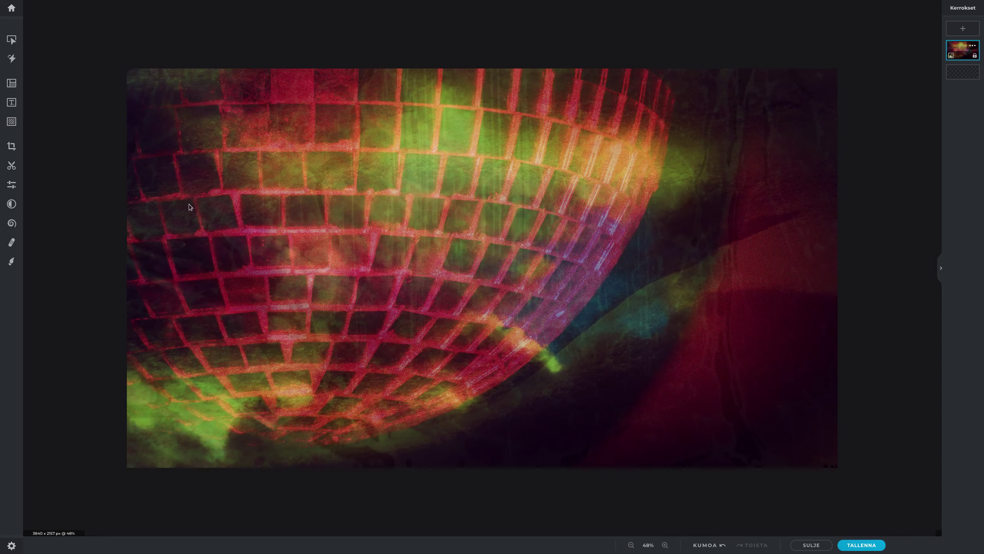
Step: Set the picture's contrast to 6 and exposure to 13 and apply the adjustments
left_click(12, 185)
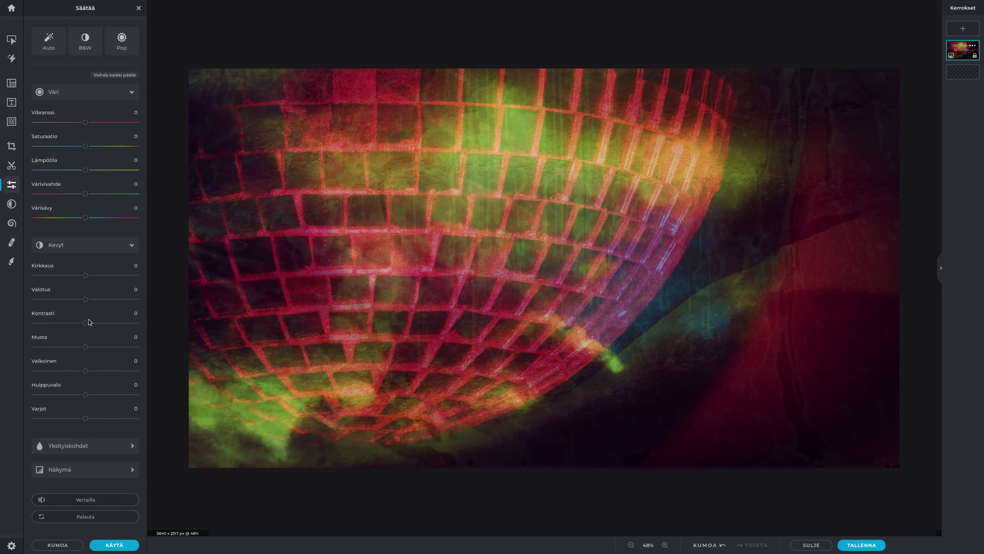
left_click_drag(86, 323, 89, 323)
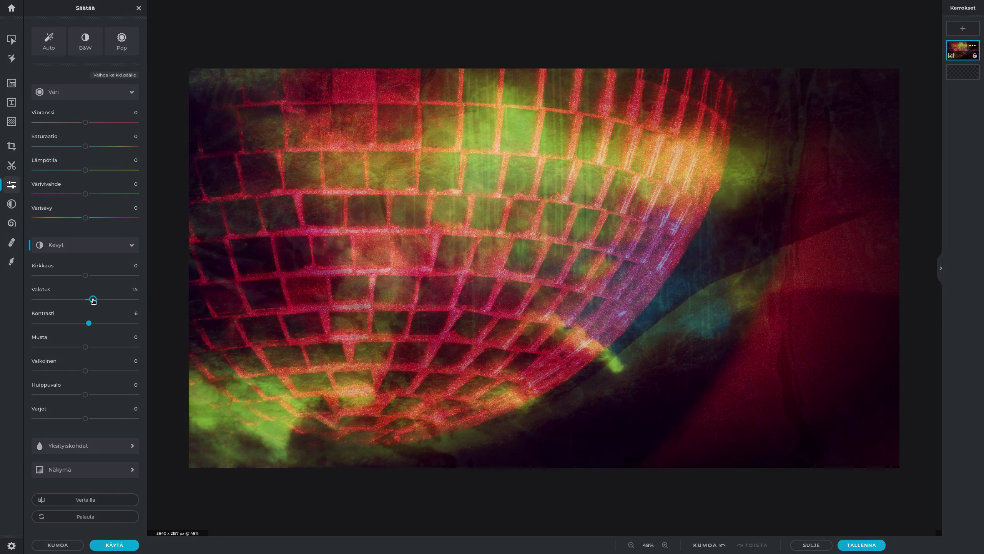
scroll(495, 292, "down", 5)
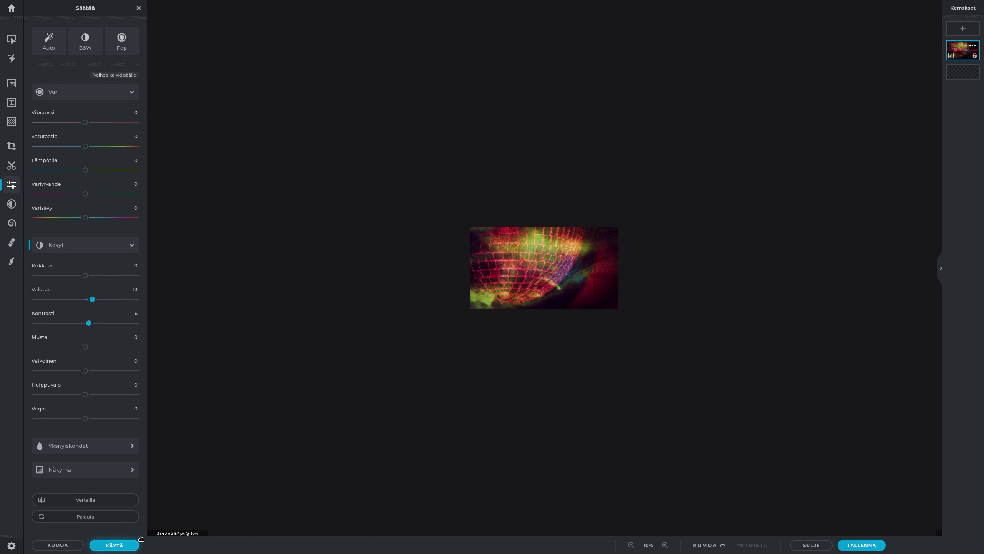
left_click(130, 545)
Step: Save the contrast- and exposure-adjusted picture as the transparent PNG image IMG_7839(8)(3)
left_click(870, 545)
left_click(616, 343)
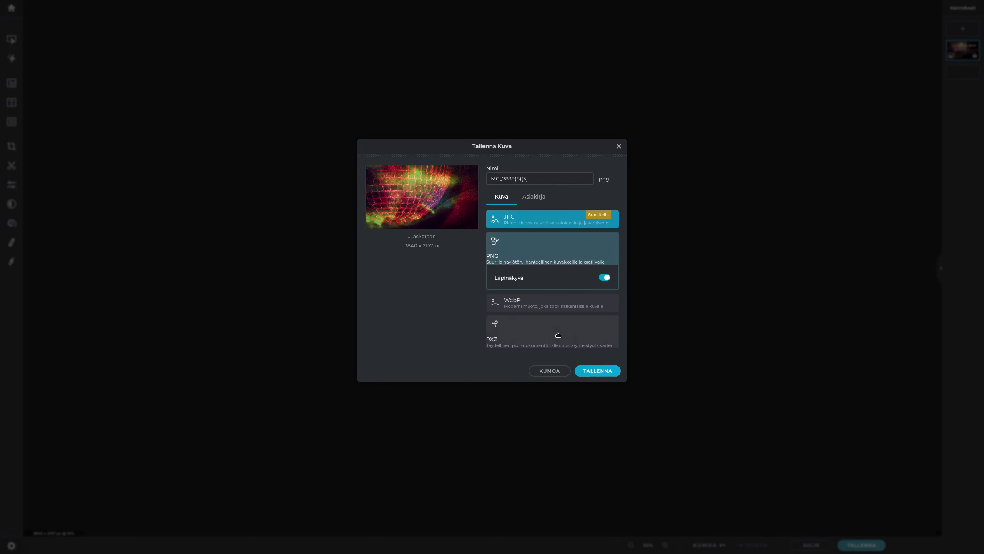
left_click(612, 375)
scroll(565, 323, "up", 8)
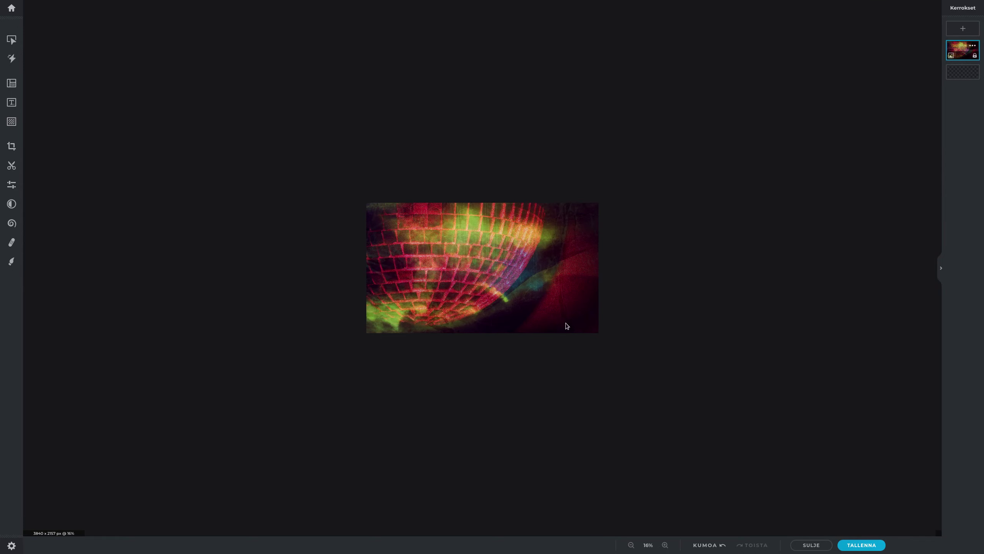
scroll(541, 305, "up", 1)
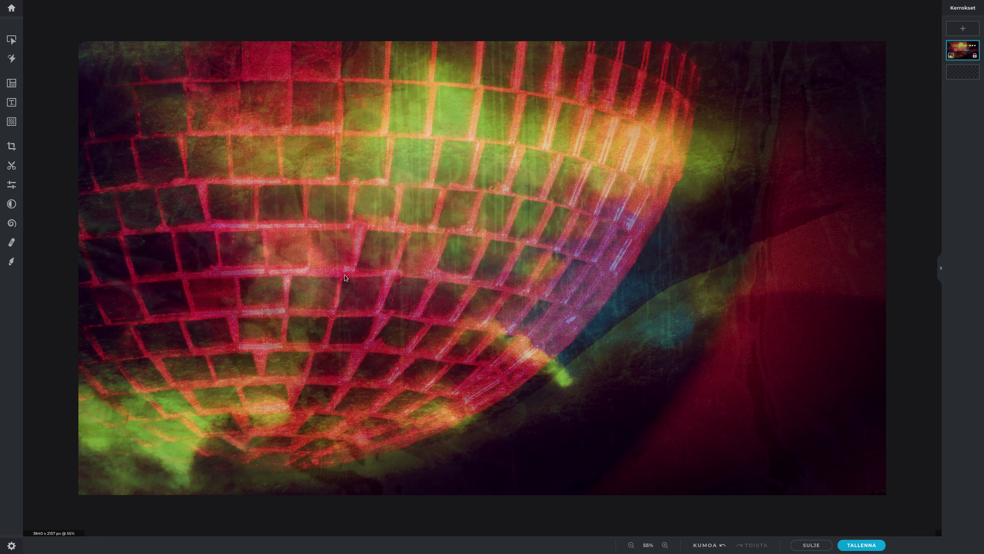
Step: Apply the Blomberg effect preset to the disco-ball picture at strength 100
left_click(11, 203)
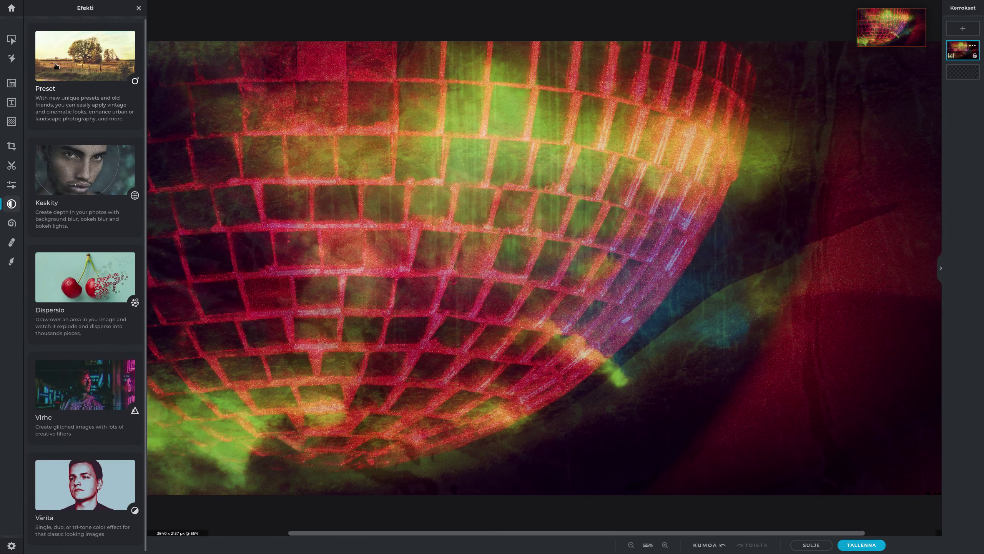
left_click(80, 99)
scroll(79, 248, "down", 4)
left_click(77, 501)
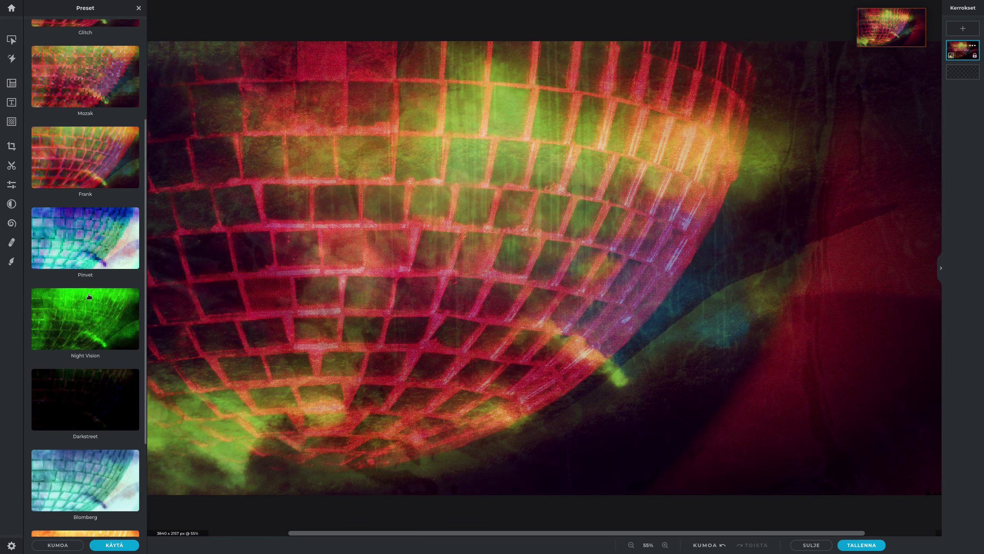
scroll(95, 350, "down", 3)
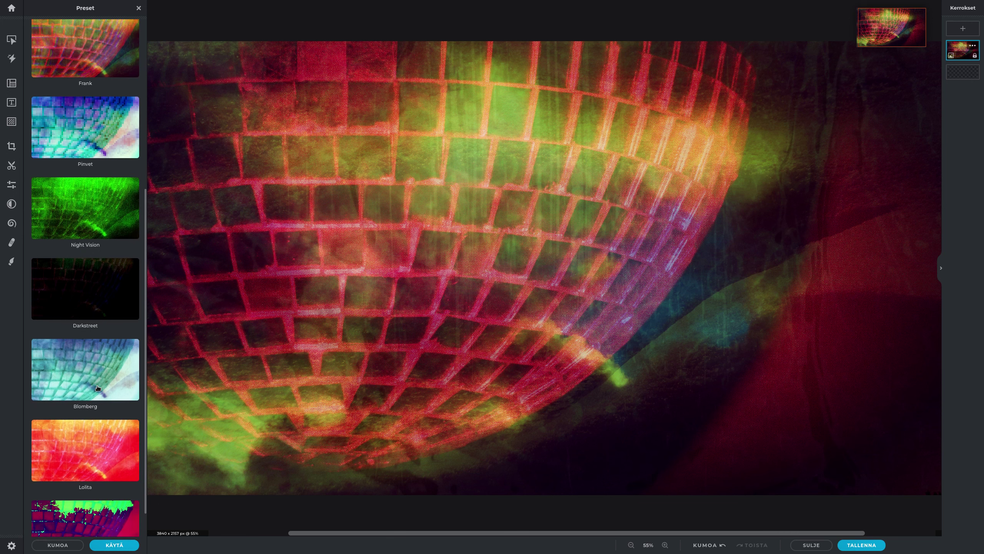
left_click(97, 387)
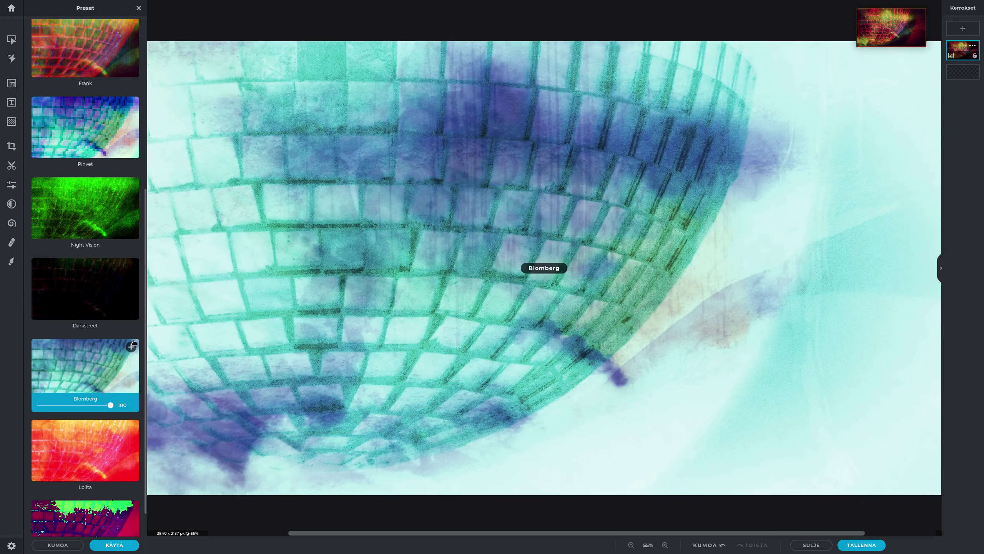
left_click(115, 545)
Step: Adjust the Blomberg-styled picture by setting its hue to 100 and contrast to 54
left_click(11, 184)
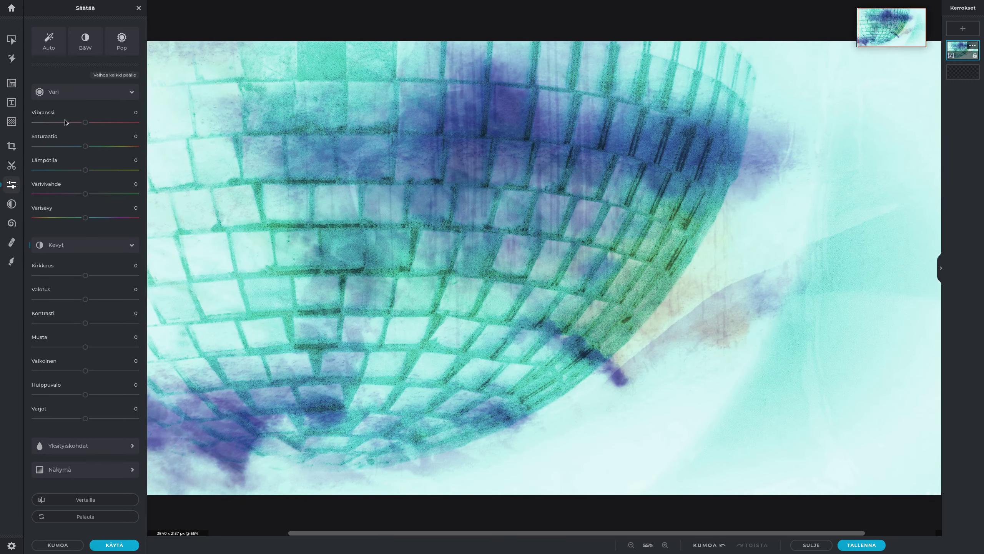
left_click_drag(85, 218, 114, 220)
left_click_drag(92, 326, 113, 327)
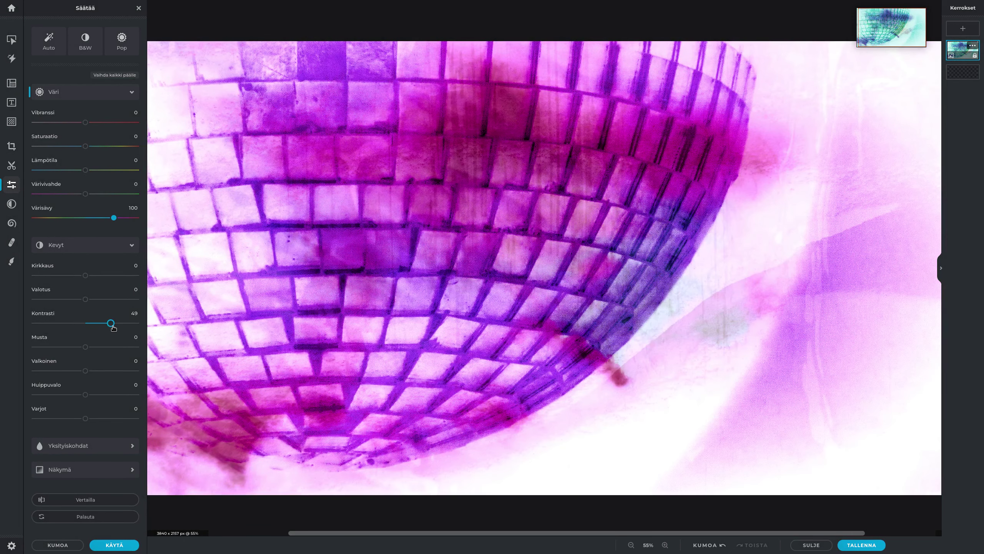
scroll(492, 278, "down", 2)
scroll(493, 280, "down", 1)
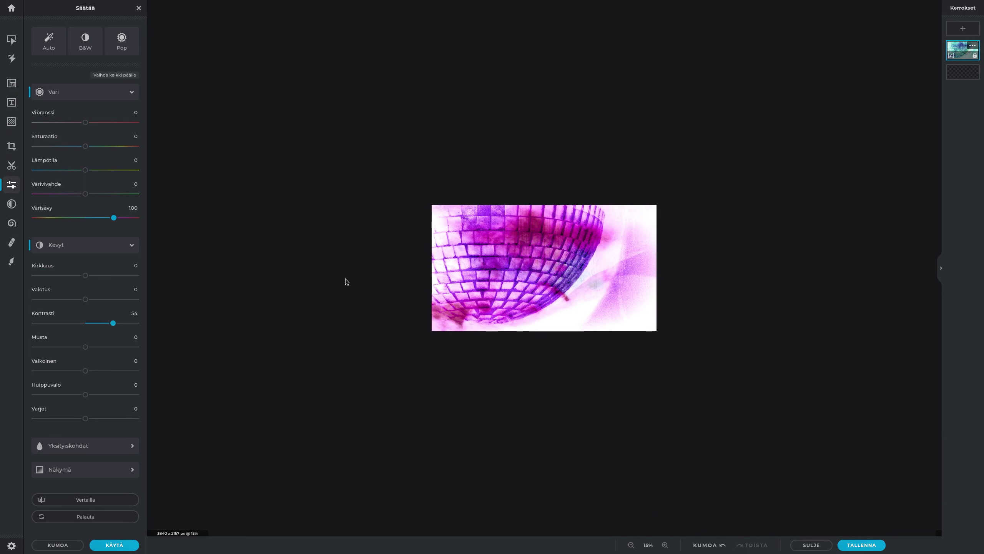
Step: Set the picture's exposure to 21, blacks to 100, whites to -14 and shadows to 100, and apply the adjustments
left_click(96, 298)
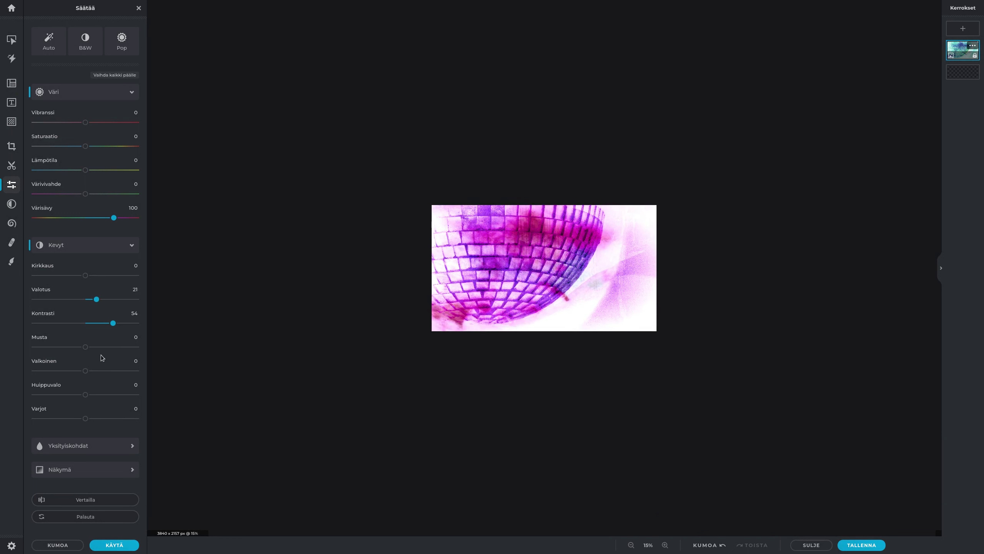
left_click_drag(97, 351, 147, 342)
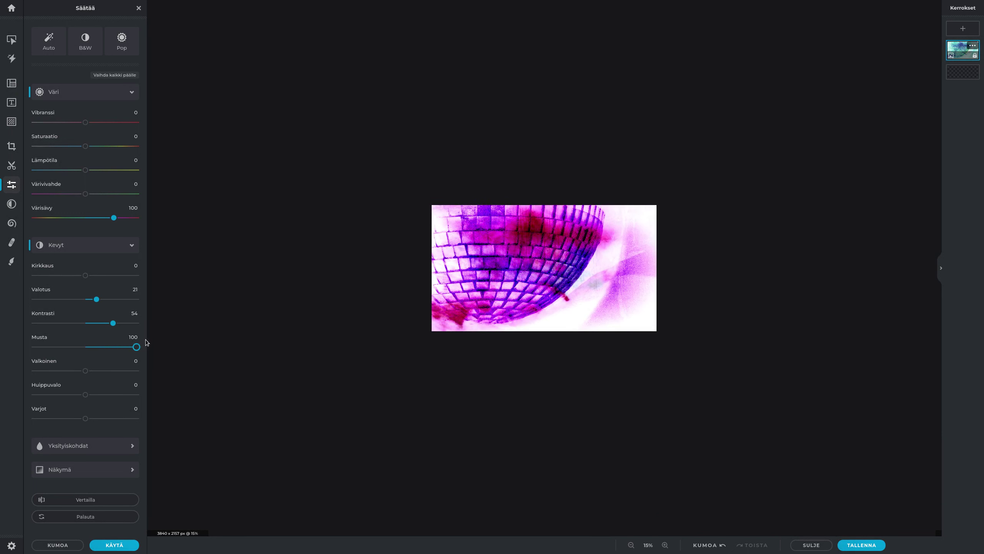
mouse_move(79, 370)
left_mouse_down()
mouse_move(60, 371)
mouse_move(78, 371)
left_mouse_up()
left_click_drag(87, 418, 109, 418)
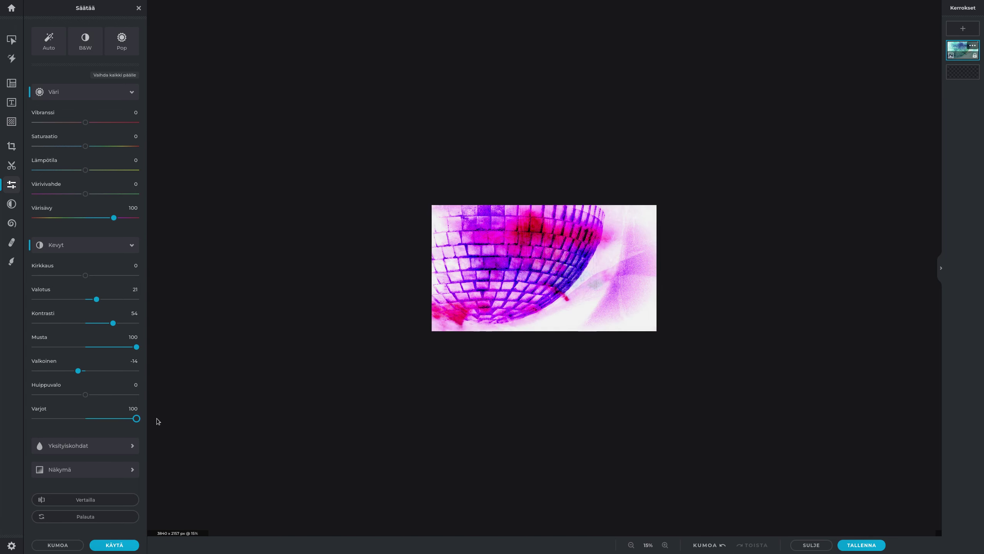
left_click(121, 544)
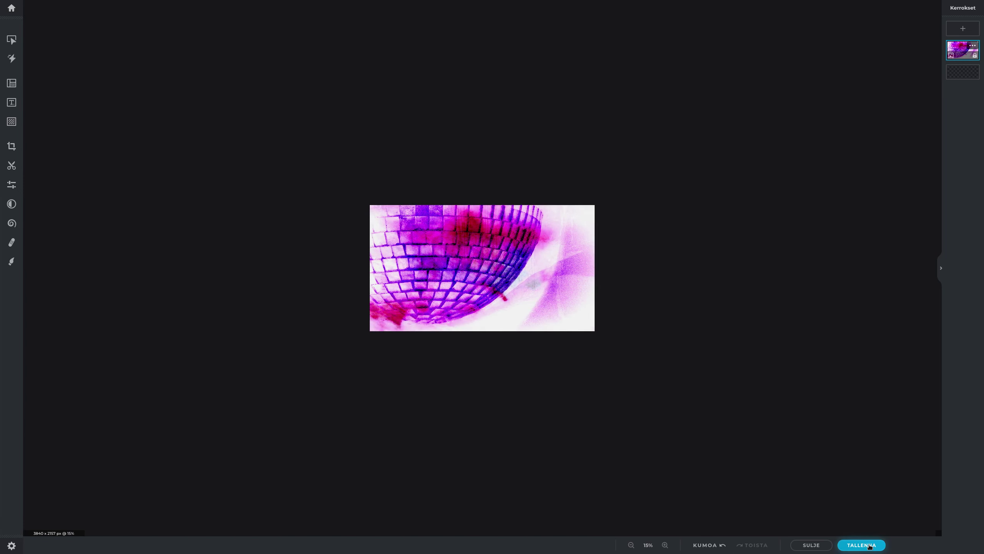
Step: Save the magenta-toned disco-ball picture as an image file
left_click(861, 544)
left_click(598, 367)
Step: Undo the colour and light adjustments and the Blomberg preset to restore the red and green disco-ball picture
key("ctrl+z")
key("ctrl+z")
scroll(552, 291, "up", 3)
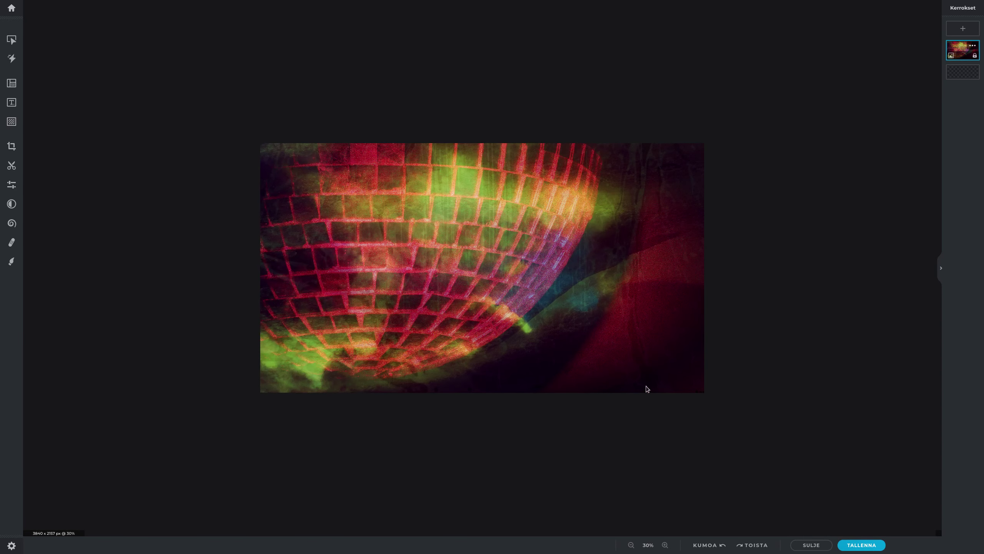
left_click(723, 544)
left_click(741, 544)
scroll(581, 289, "up", 2)
left_click(756, 544)
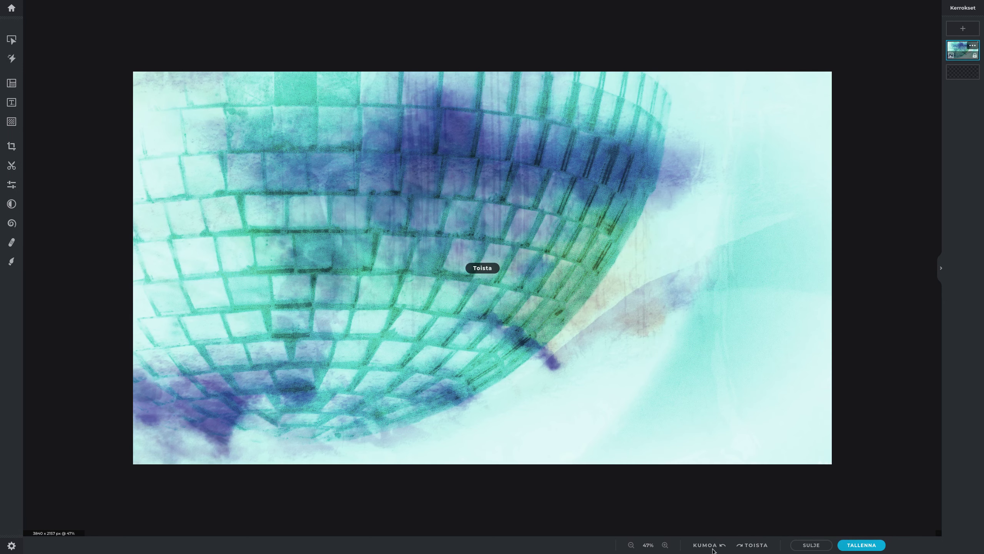
left_click(712, 546)
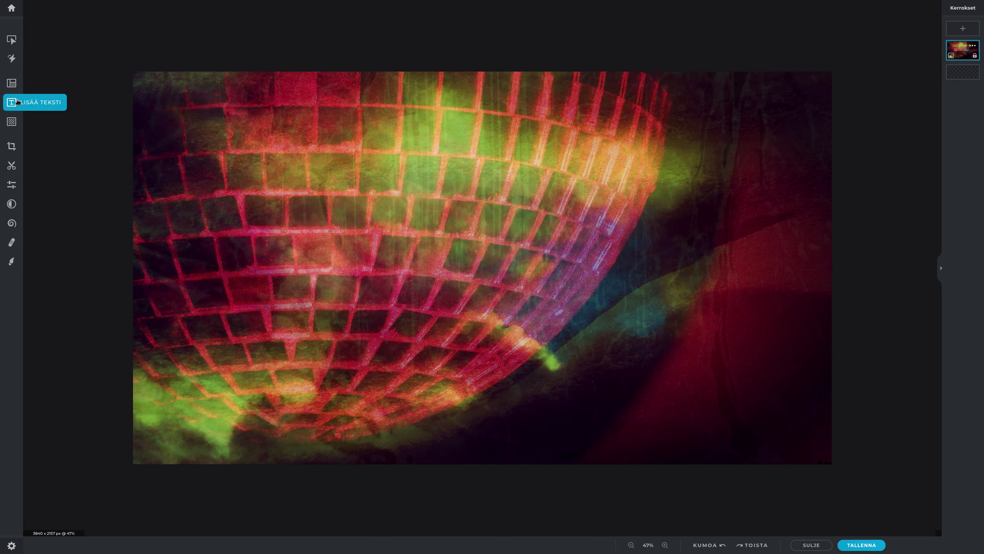
Step: Add a text layer over the disco-ball picture and set its font to Ablation
left_click(12, 102)
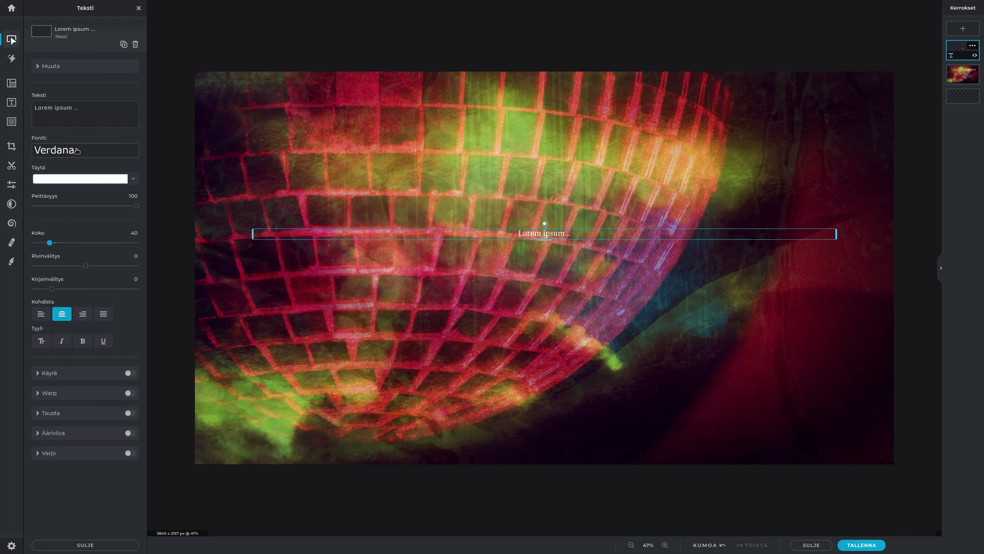
left_click(77, 150)
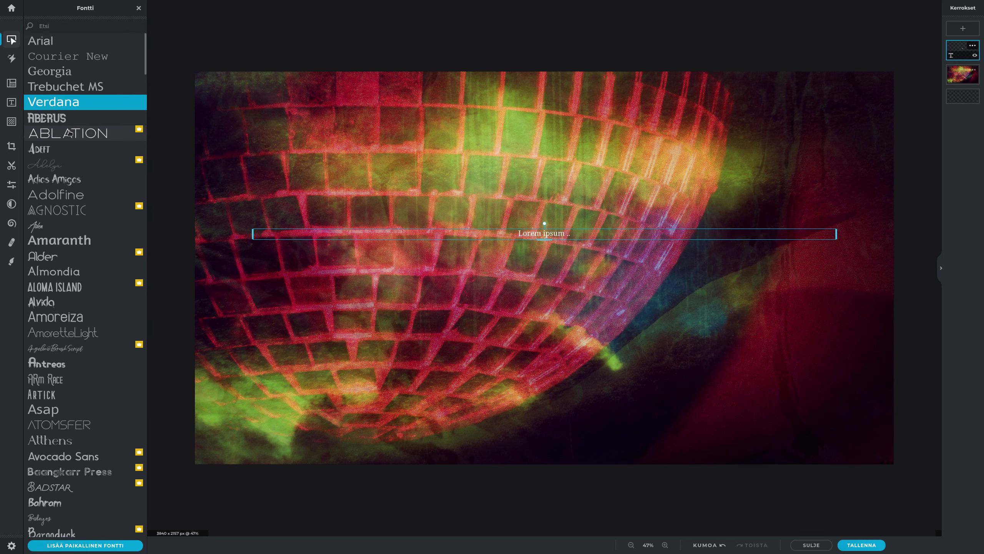
scroll(69, 122, "down", 5)
scroll(74, 120, "up", 3)
scroll(75, 118, "up", 3)
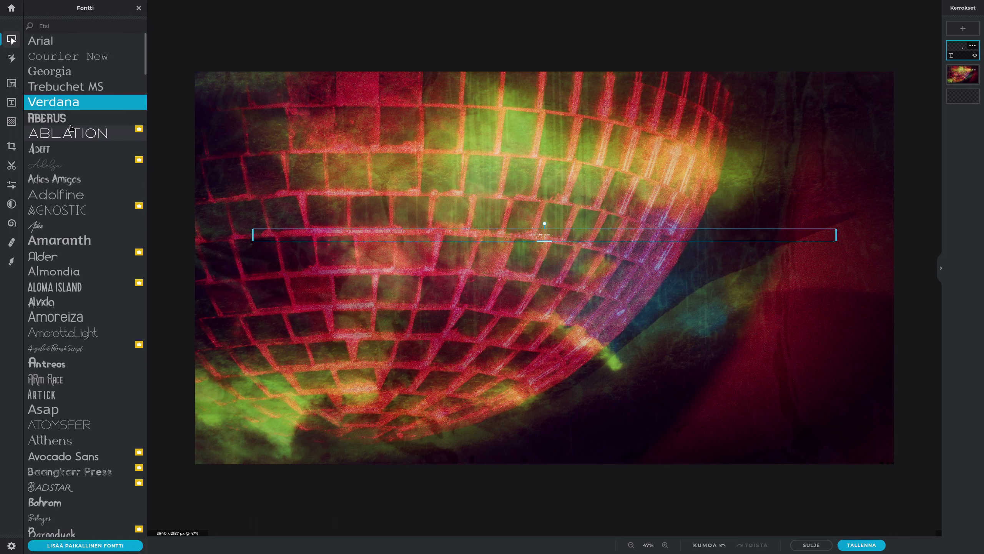
left_click(76, 116)
Step: Replace the placeholder text with TRUTH and DETECTIVE on two lines and set the text size to 325
triple_click(70, 110)
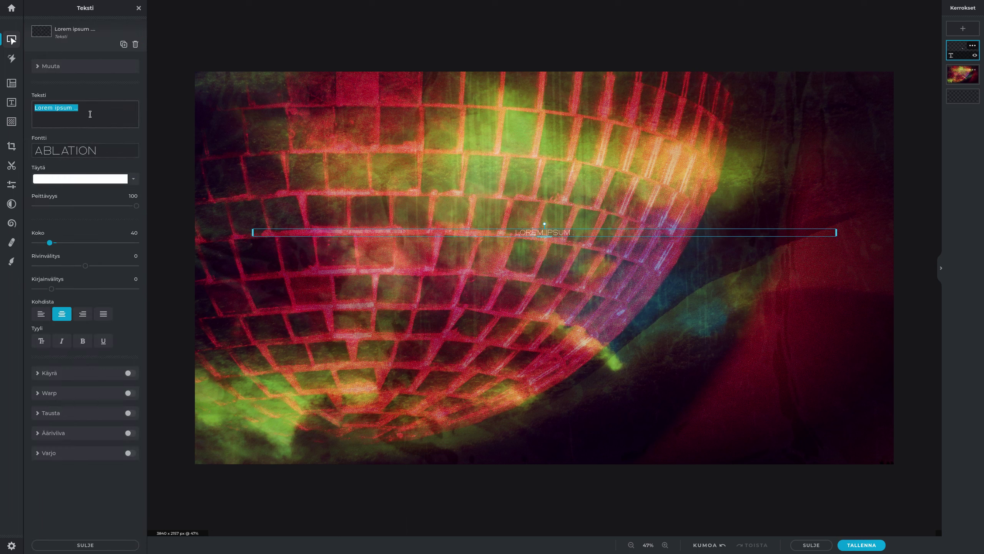
type("TRUTH")
key("Return")
type("DETECTIVE")
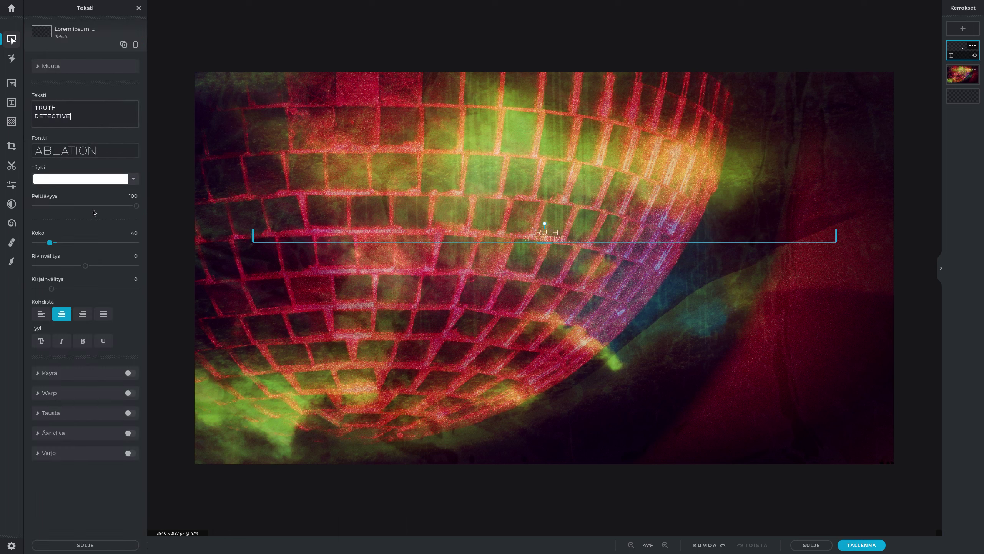
left_click_drag(49, 242, 91, 247)
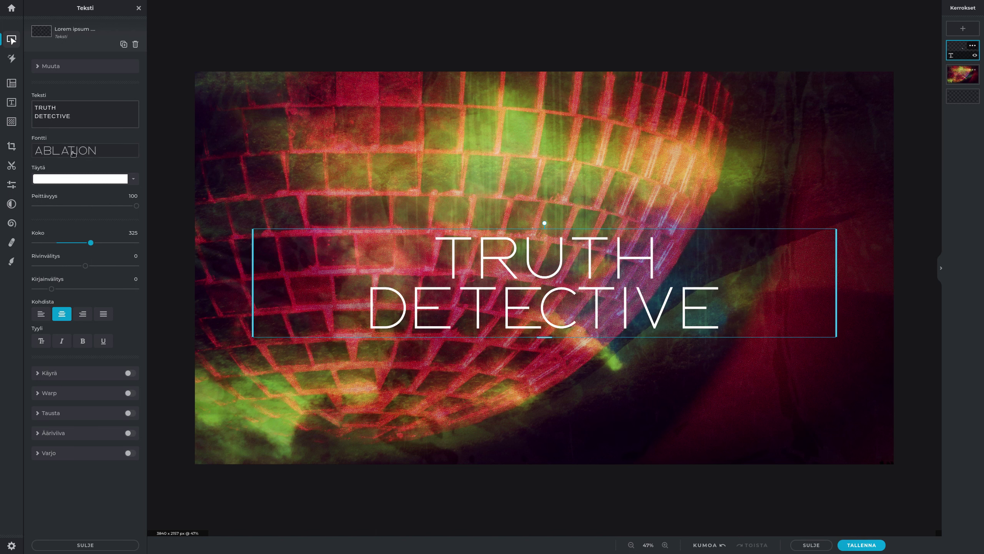
Step: Search the available fonts for "sci" and clear the search
left_click(73, 153)
type("sci")
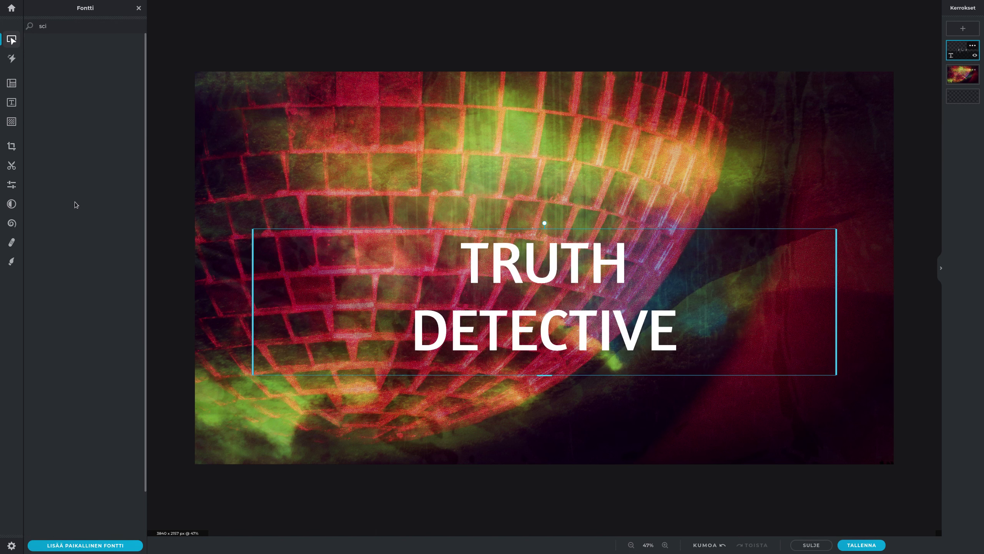
key("BackSpace")
key("BackSpace")
key("BackSpace")
Step: Browse the font list from the B to the H fonts, previewing different styles on the TRUTH DETECTIVE title
scroll(97, 194, "down", 11)
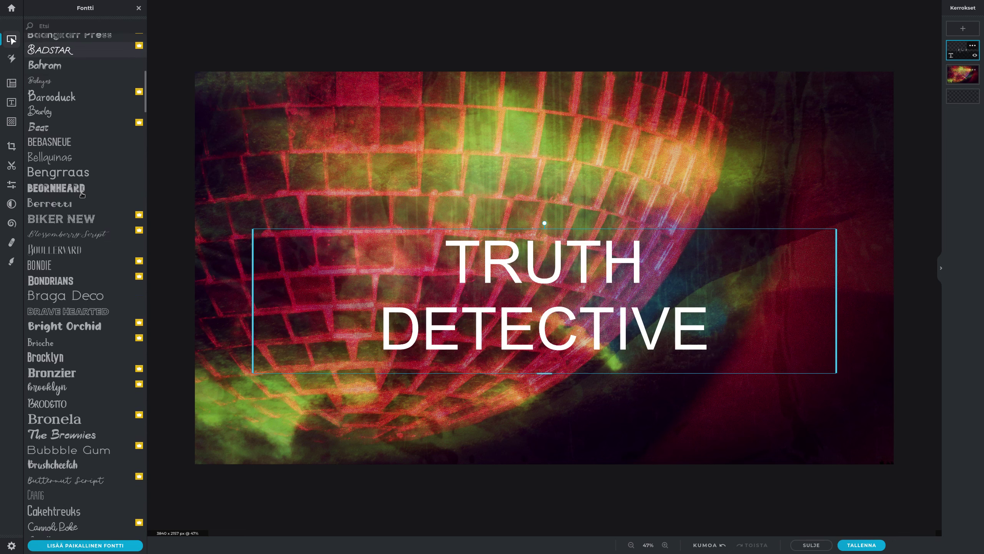
scroll(82, 195, "down", 5)
left_click(78, 70)
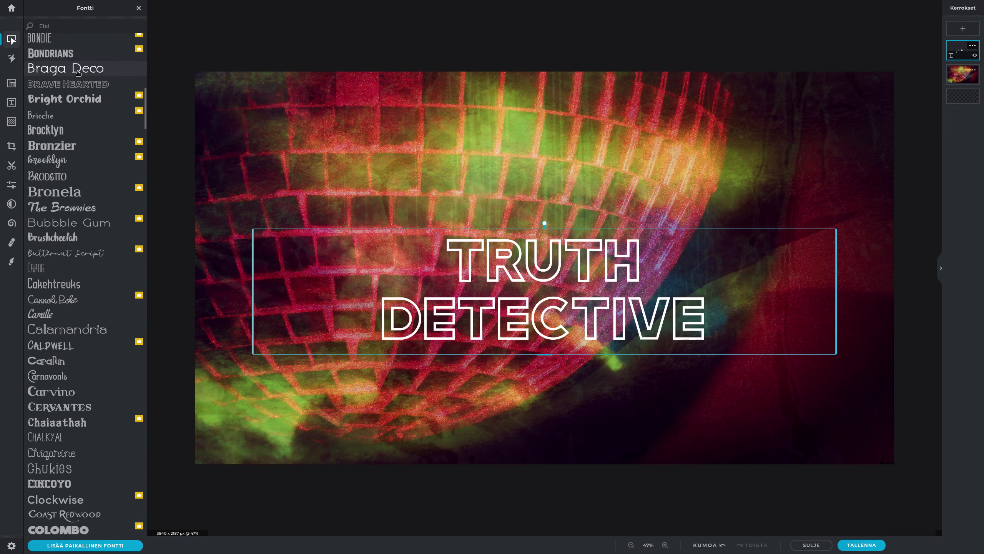
scroll(93, 268, "down", 5)
scroll(96, 284, "down", 3)
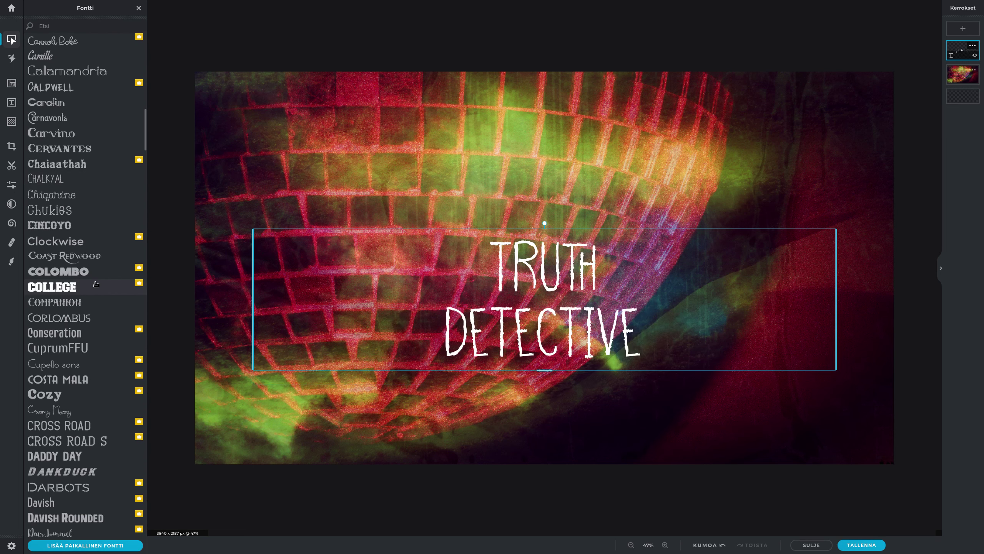
scroll(83, 320, "down", 2)
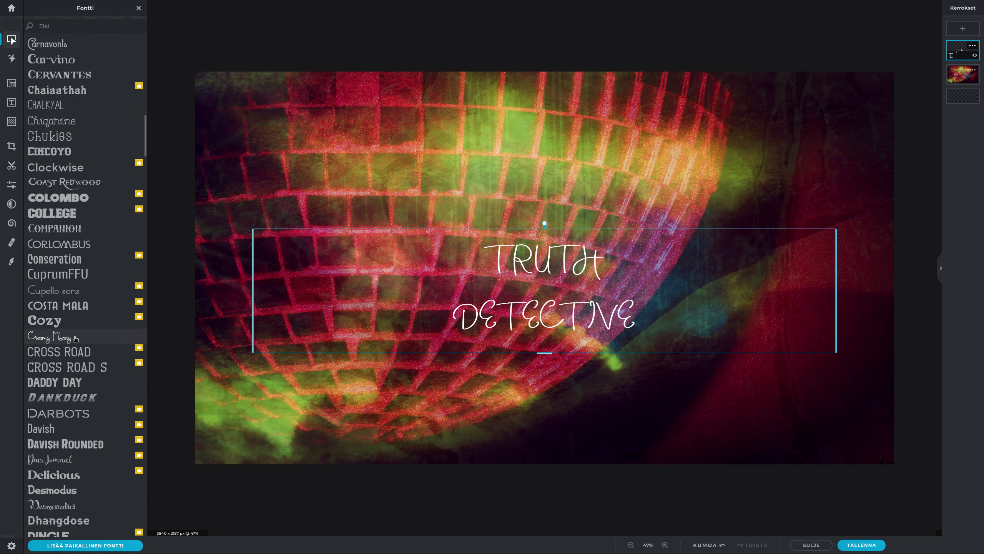
scroll(76, 337, "down", 5)
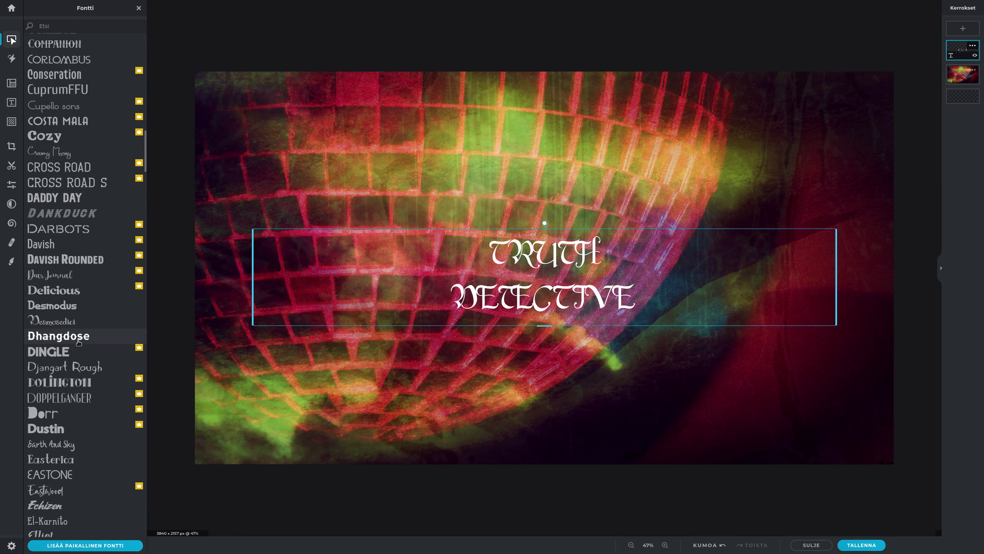
scroll(79, 342, "down", 7)
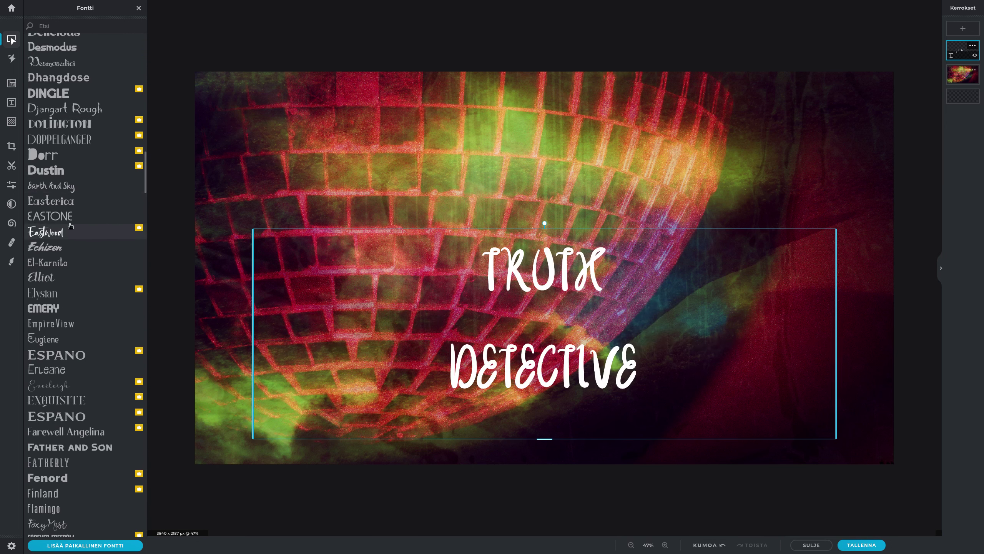
scroll(68, 225, "down", 3)
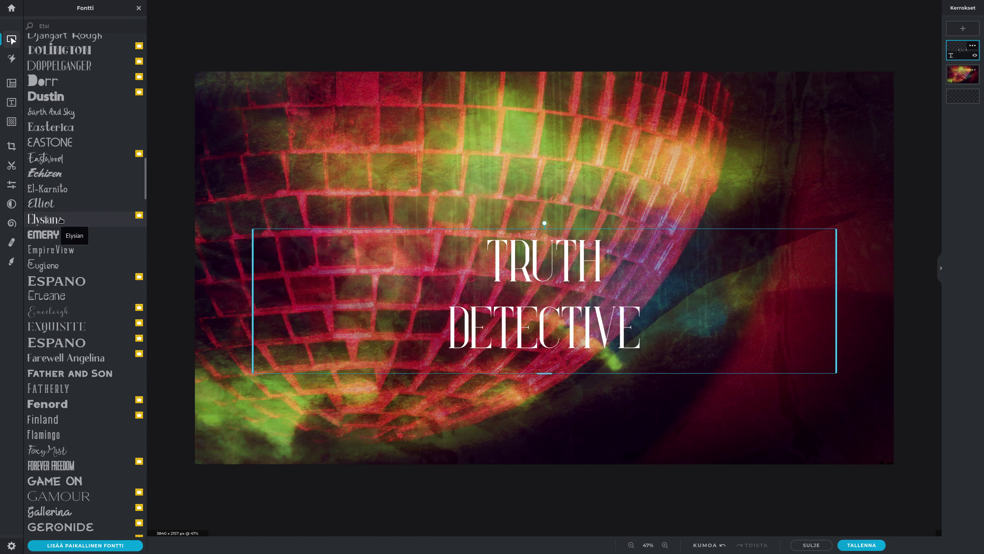
scroll(64, 271, "down", 3)
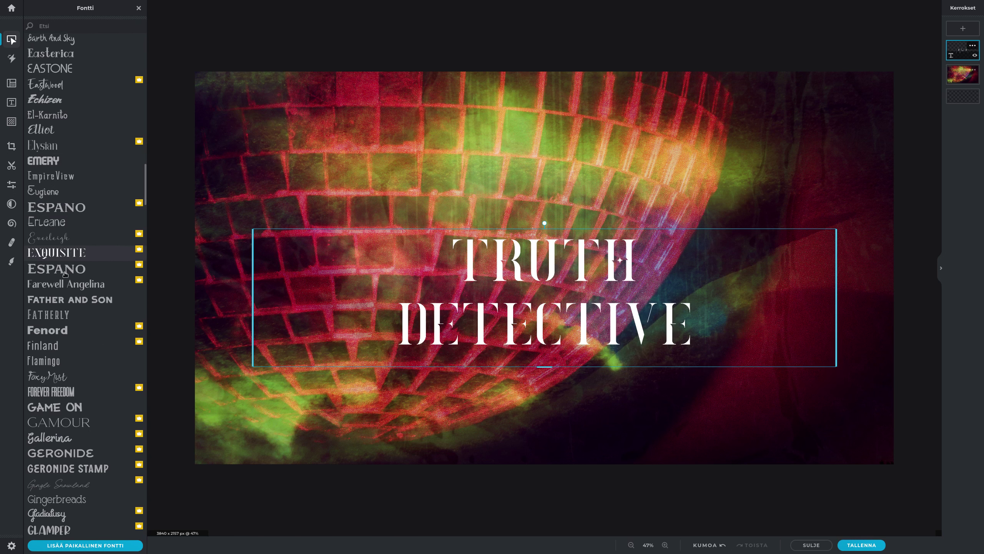
scroll(63, 275, "down", 3)
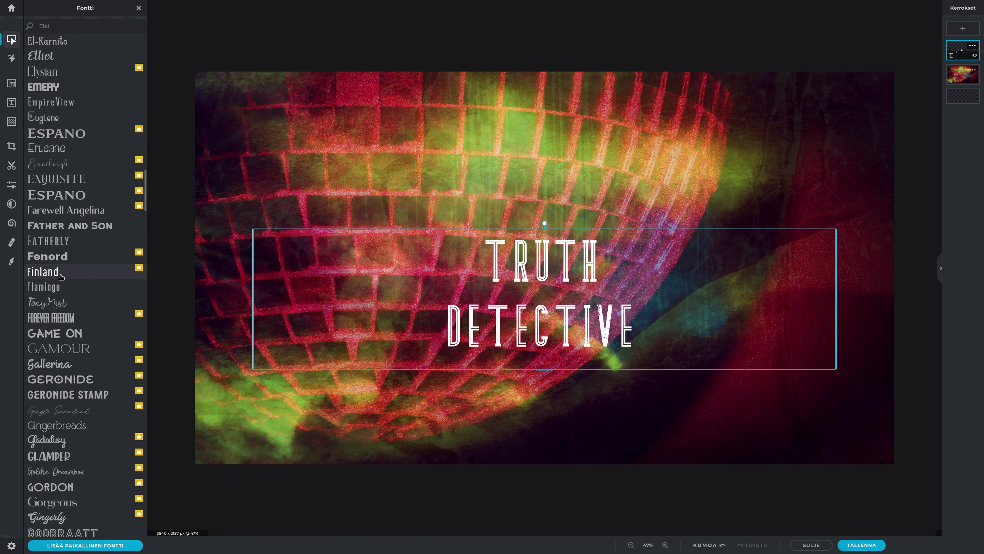
scroll(74, 310, "down", 1)
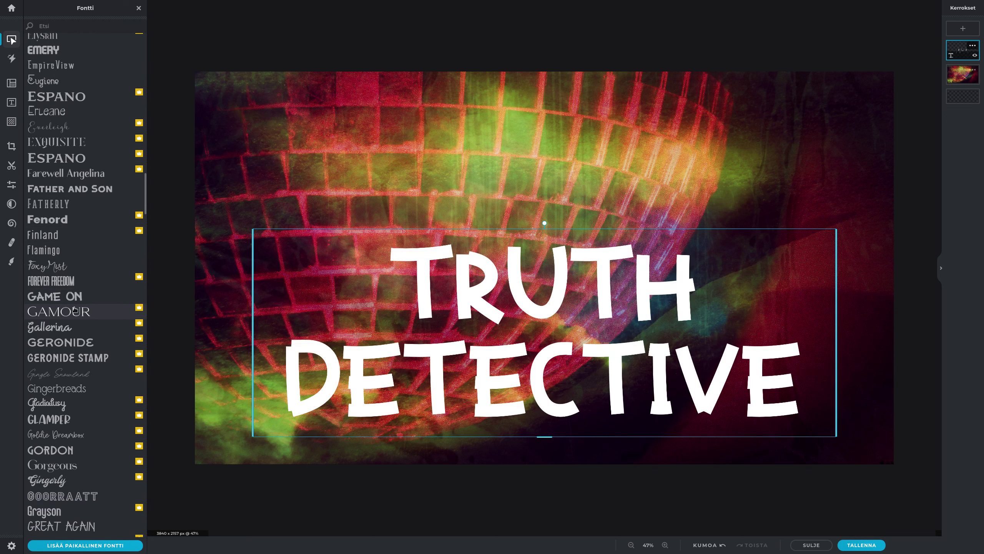
scroll(75, 309, "down", 1)
scroll(75, 312, "down", 2)
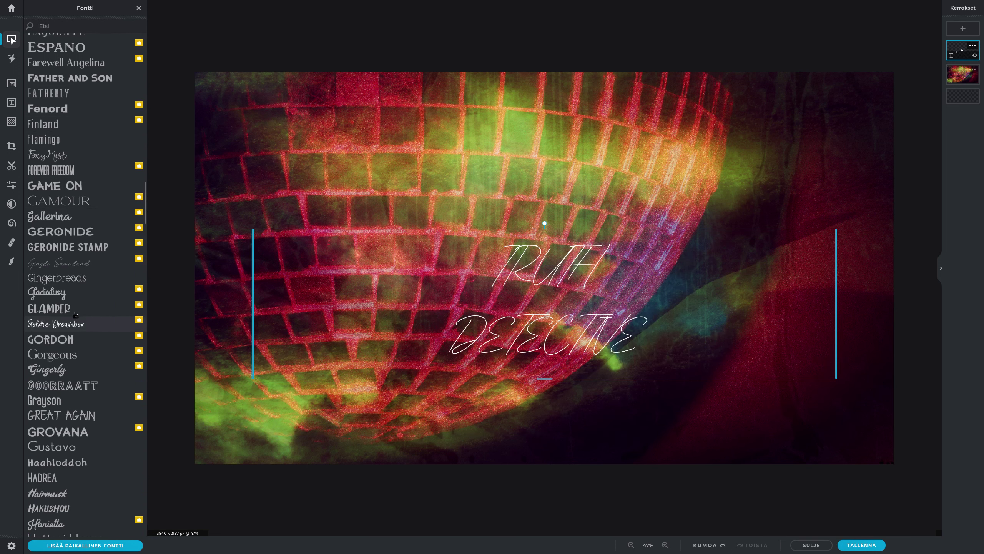
scroll(73, 329, "down", 1)
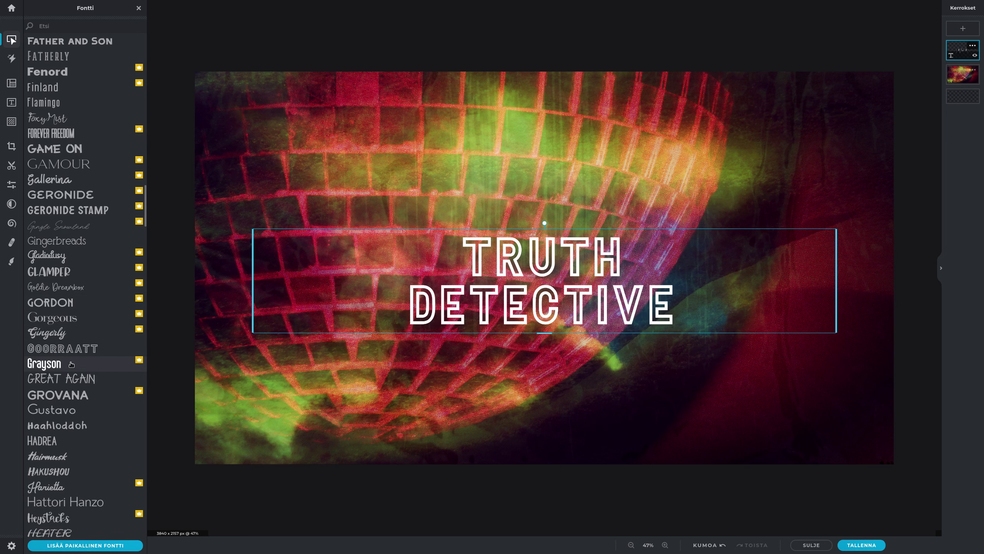
scroll(71, 364, "down", 3)
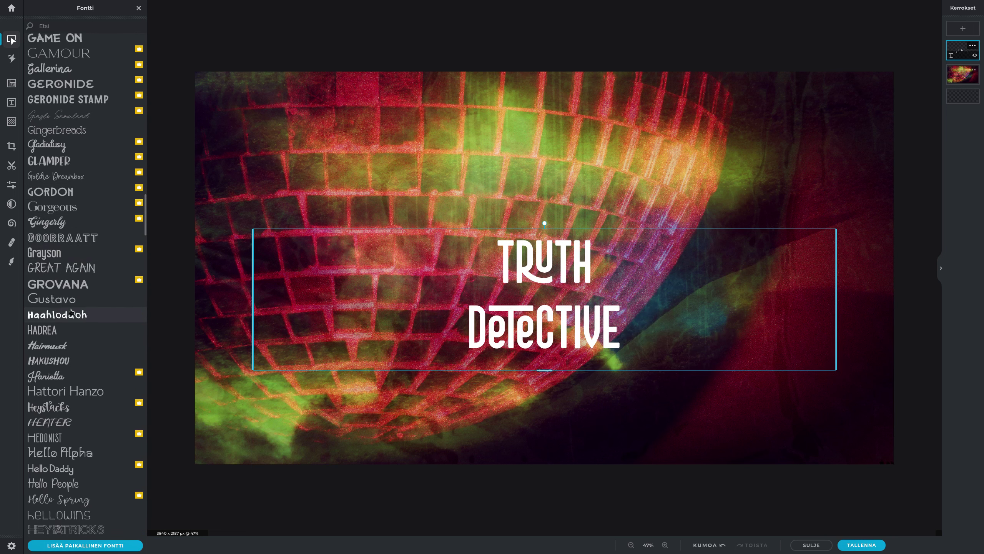
scroll(71, 312, "down", 2)
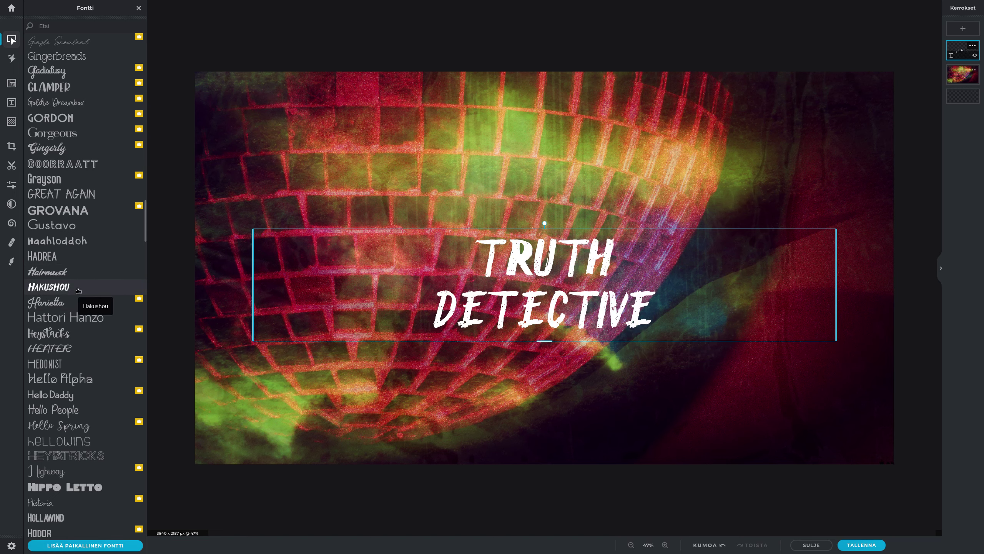
scroll(79, 290, "down", 3)
key("super")
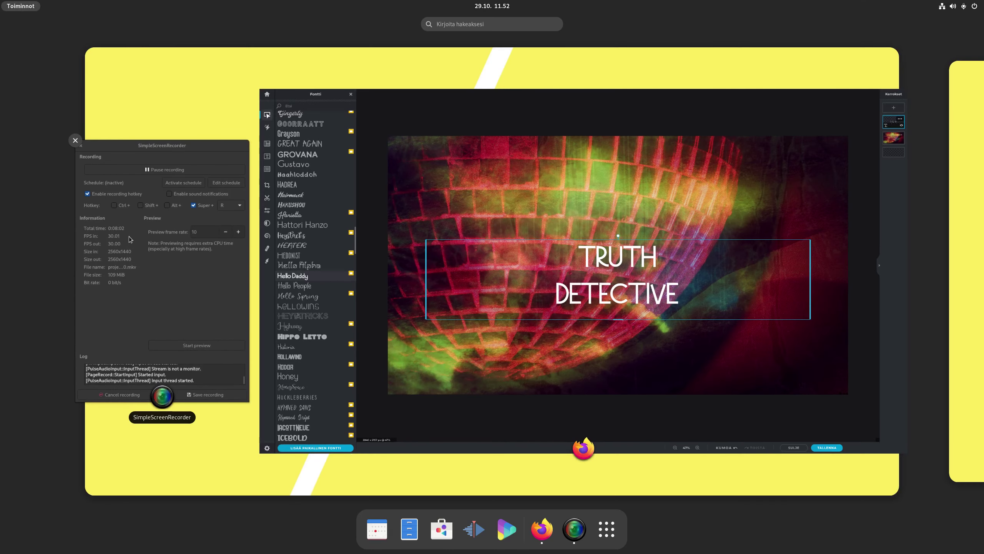
left_click(130, 239)
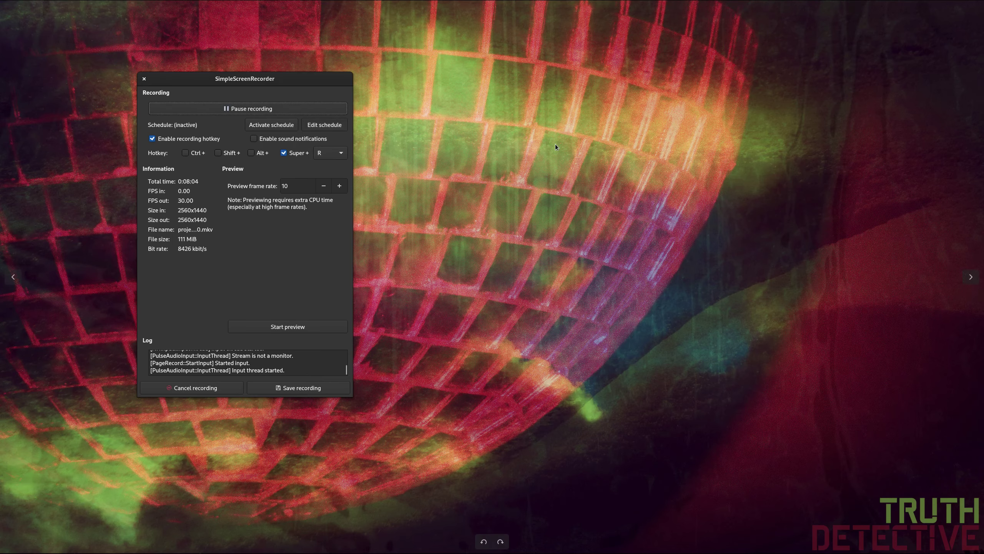
left_click(555, 145)
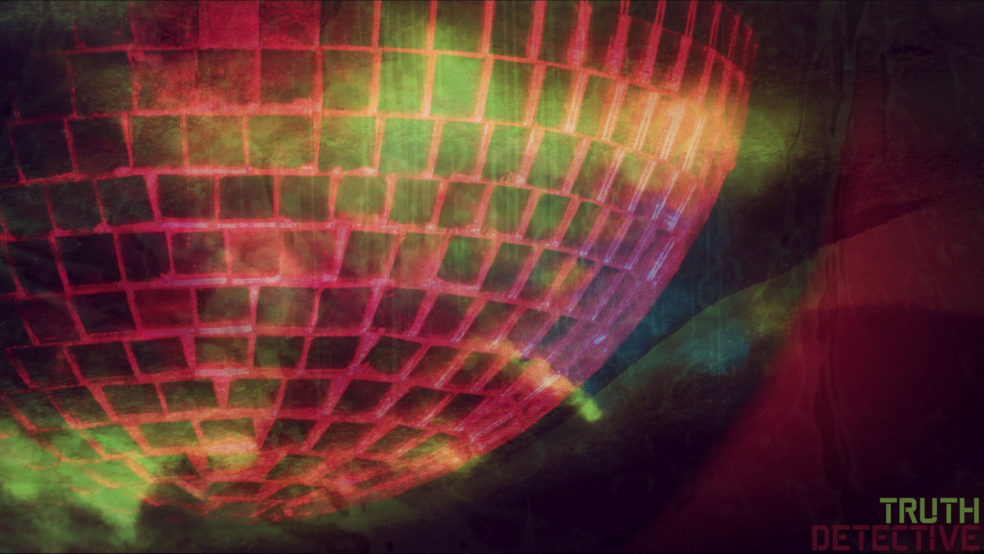
key("super")
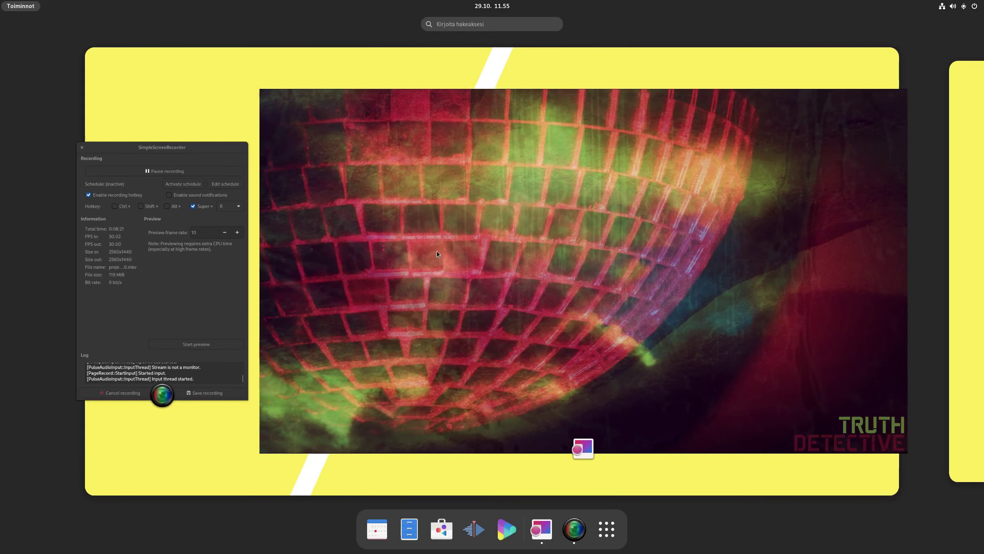